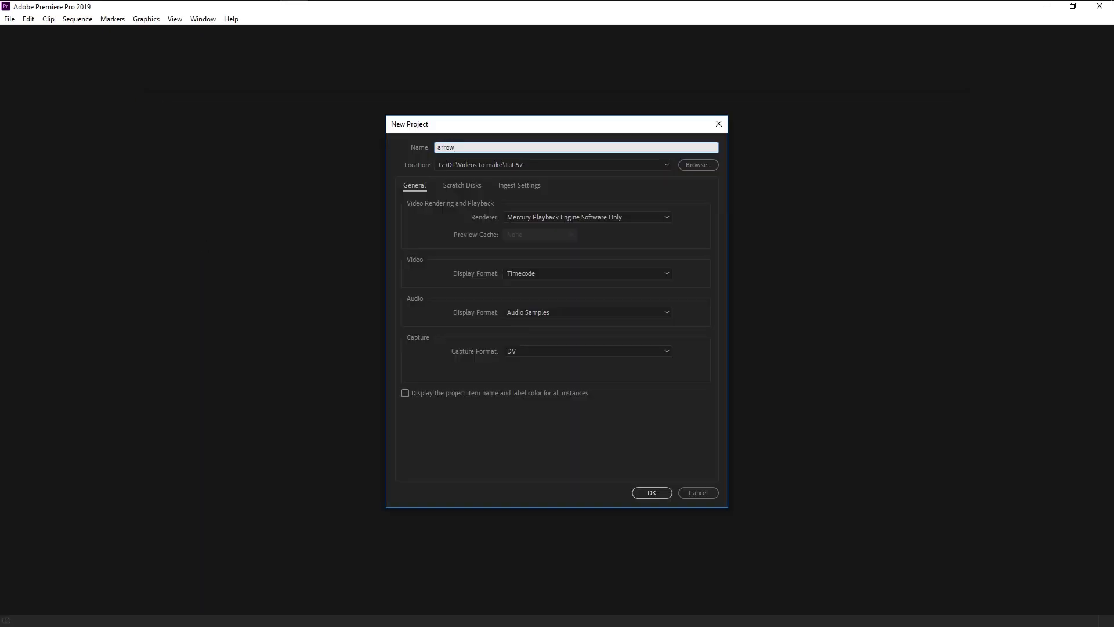
- Create the arrow project and import the Mountains and Pexels Videos stock clips
{"action": "key", "text": "Return"}
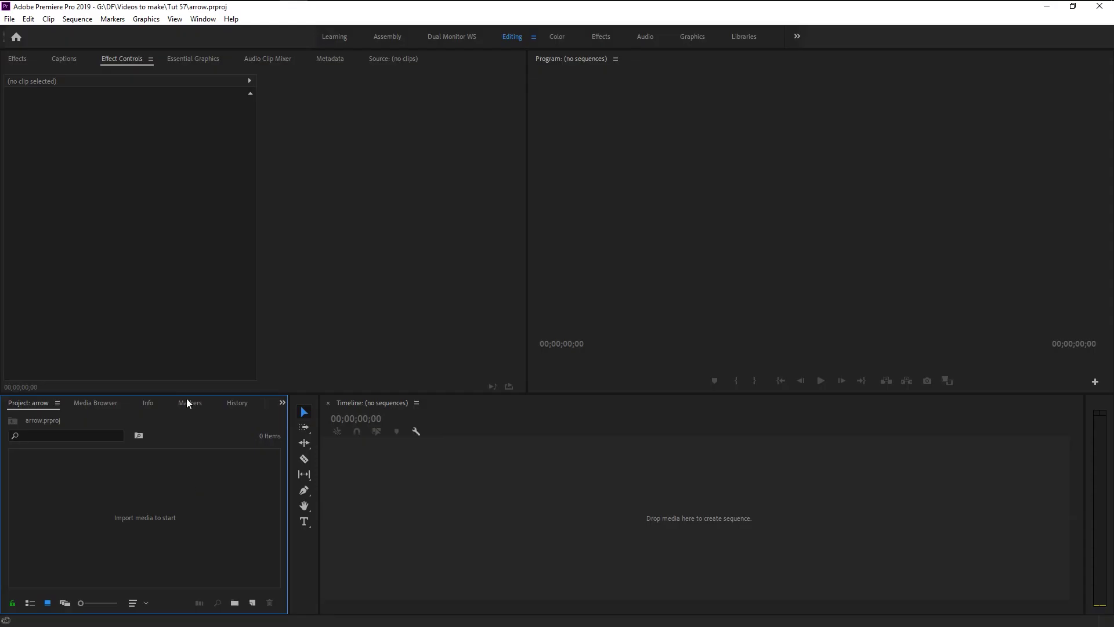
{"action": "left_click", "coordinate": [133, 7]}
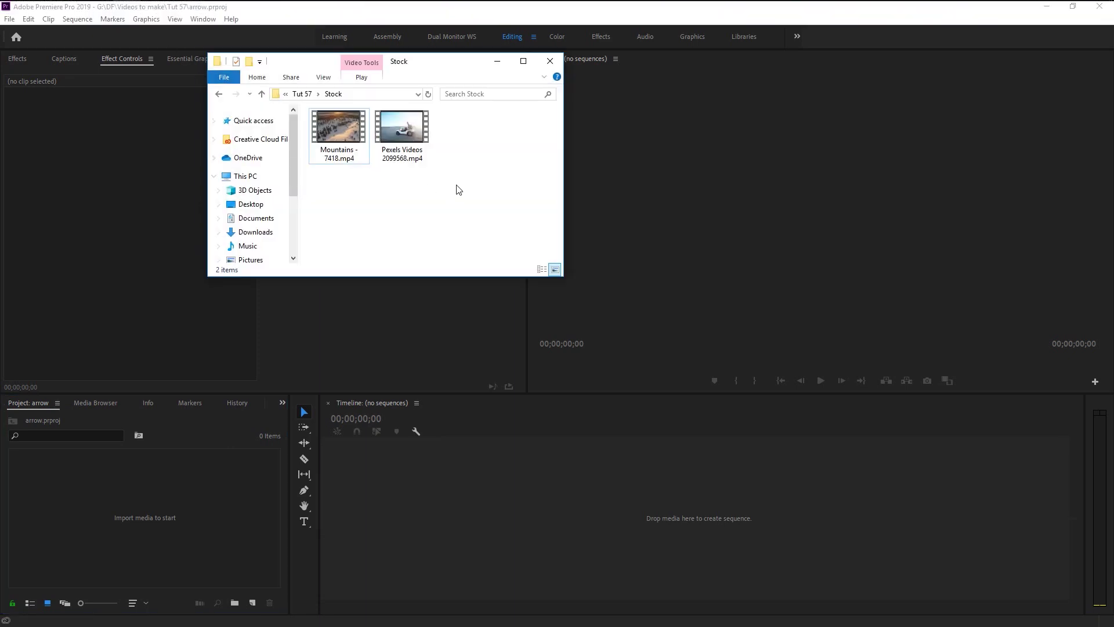
{"action": "left_click_drag", "start_coordinate": [455, 187], "coordinate": [222, 521]}
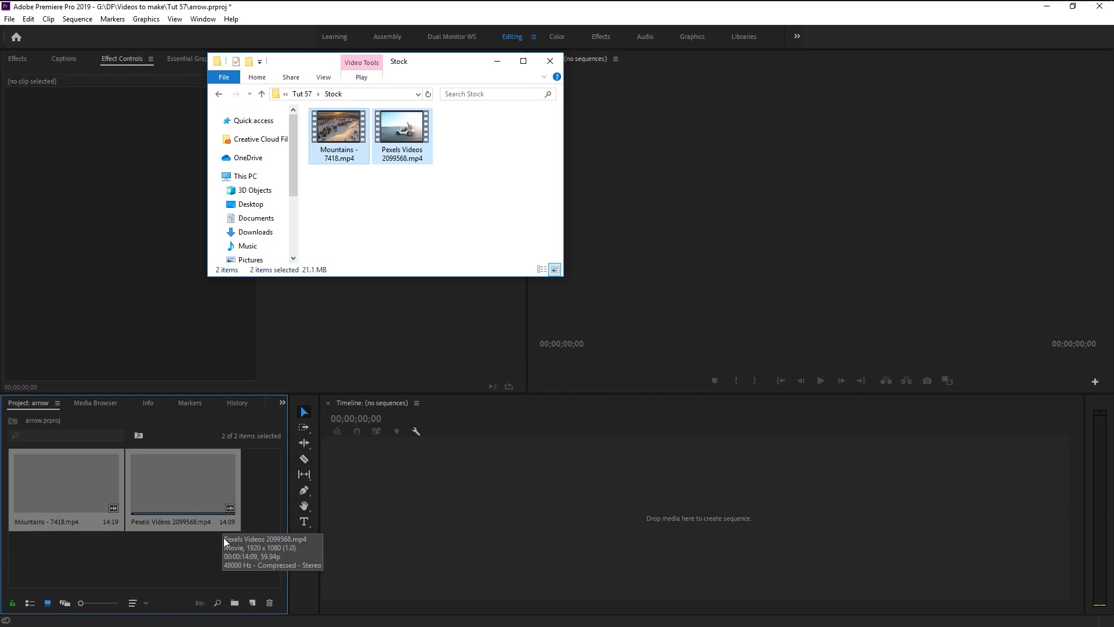
{"action": "left_click", "coordinate": [221, 550]}
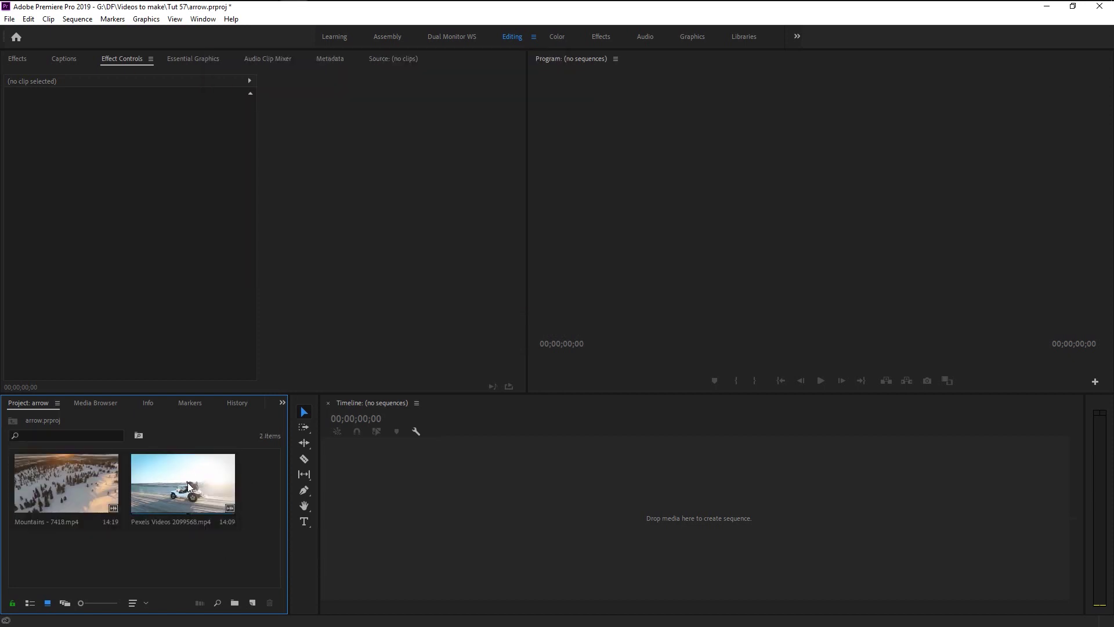
- Build a sequence from Pexels Videos 2099568.mp4 and preview it up to the cut point
{"action": "left_click", "coordinate": [227, 475]}
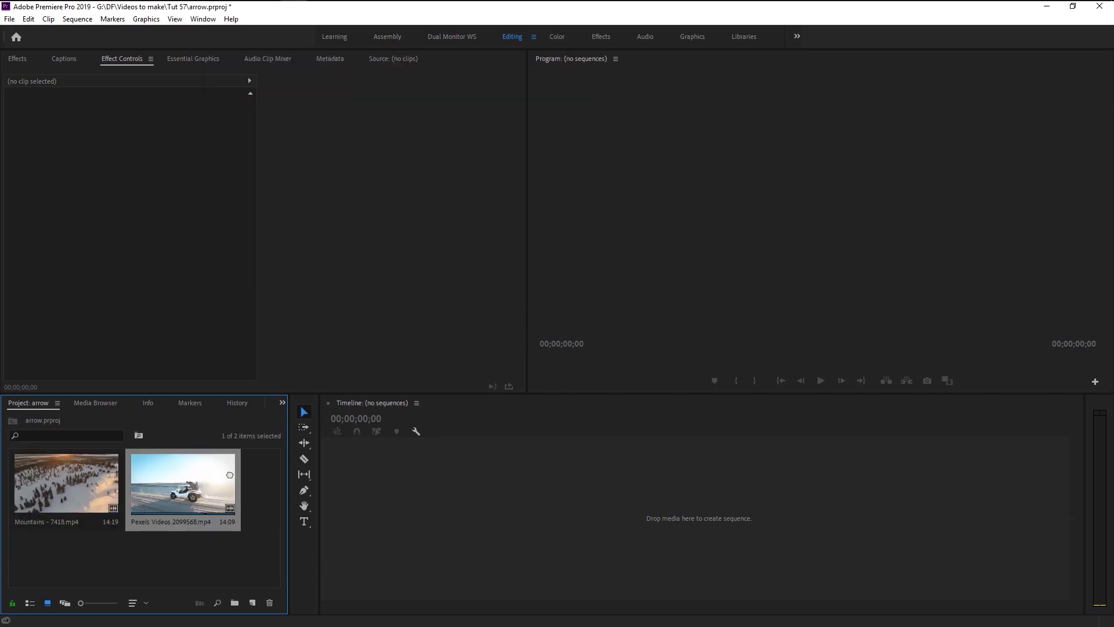
{"action": "left_click_drag", "start_coordinate": [230, 474], "coordinate": [512, 498]}
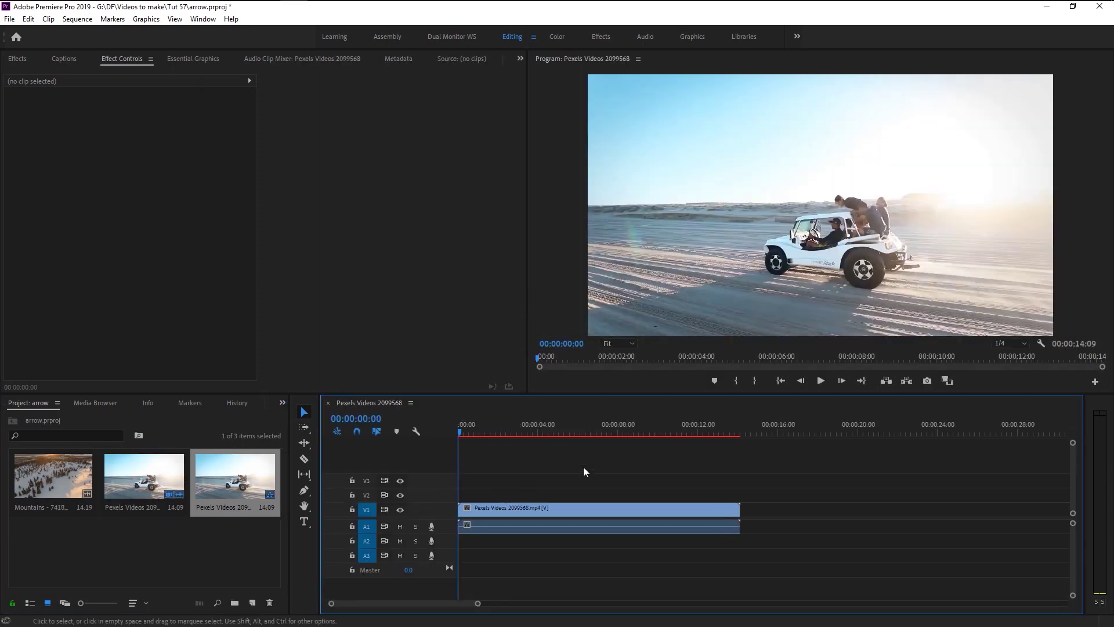
{"action": "left_click", "coordinate": [820, 381]}
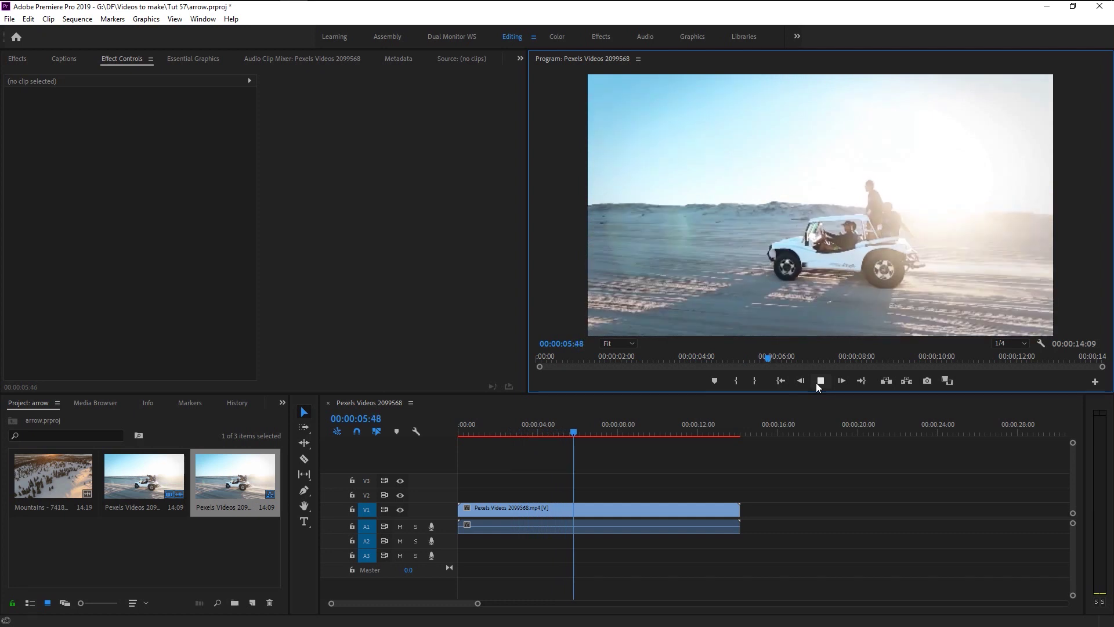
{"action": "left_click", "coordinate": [816, 382]}
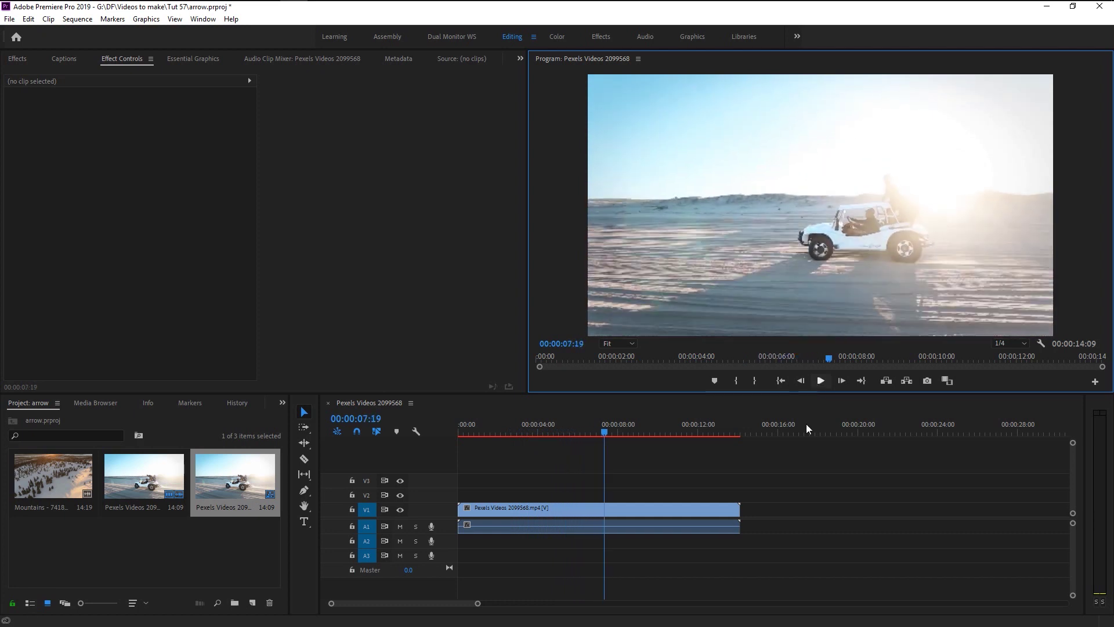
- Cut the jeep clip at 07:19, delete the rest, and place Mountains after it
{"action": "left_click", "coordinate": [660, 512]}
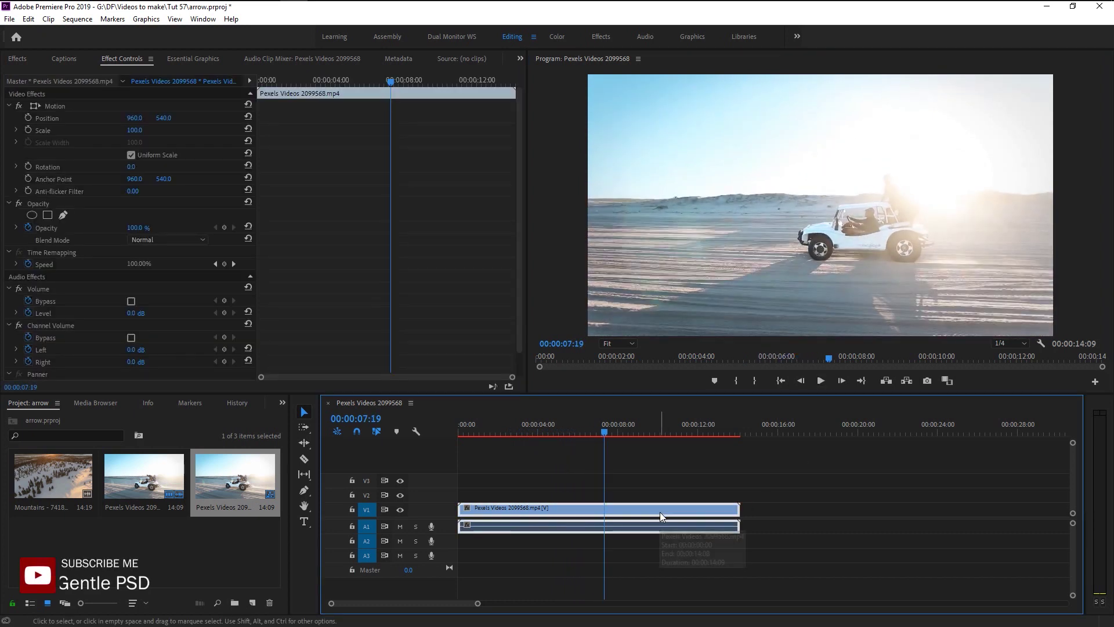
{"action": "key", "text": "ctrl+k"}
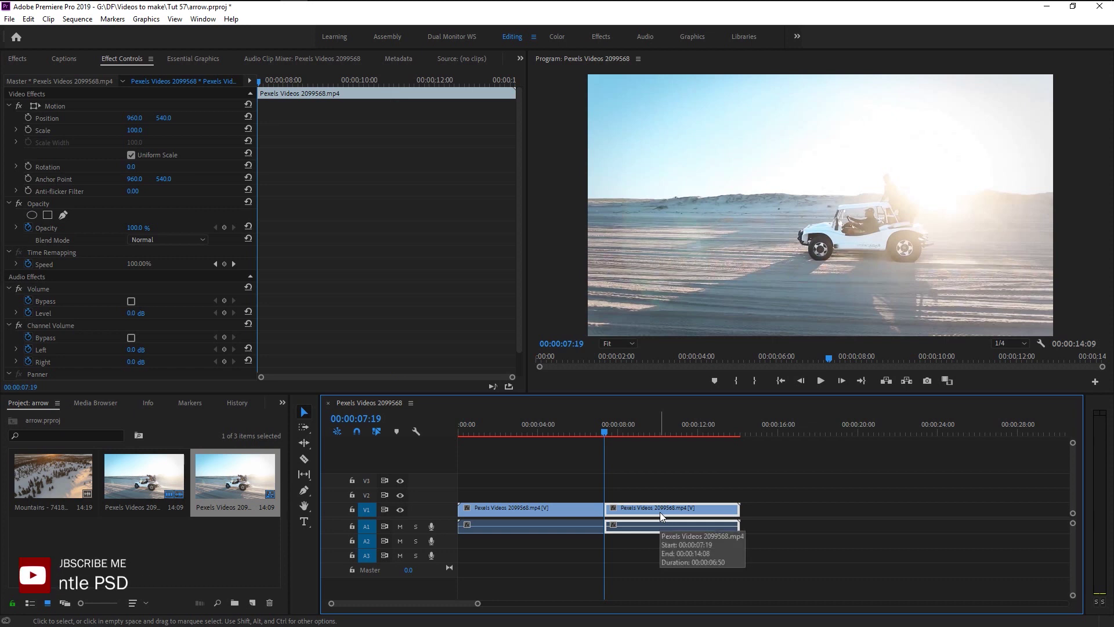
{"action": "key", "text": "Delete"}
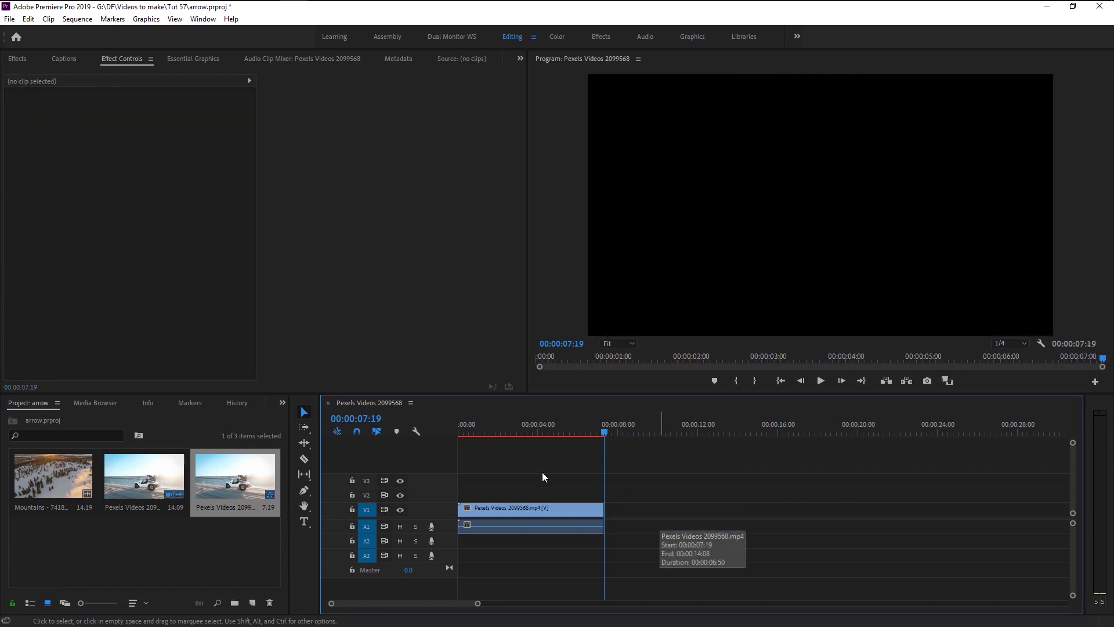
{"action": "left_click_drag", "start_coordinate": [53, 476], "coordinate": [620, 527]}
- Trim Mountains to start at 14:28 and close the gap so it follows the jeep clip
{"action": "key", "text": "space"}
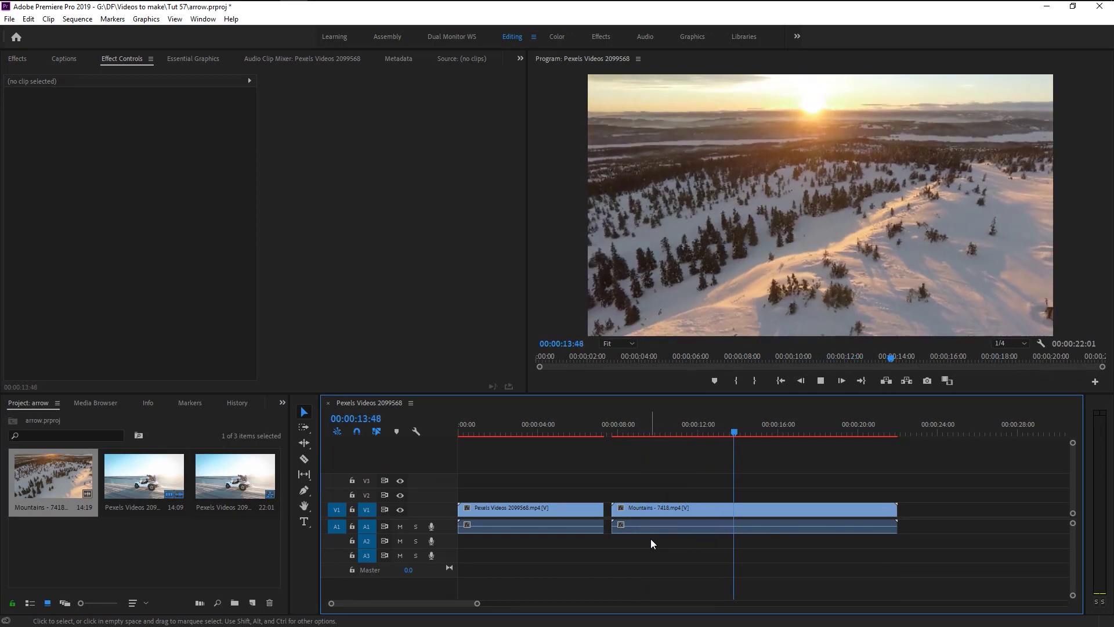
{"action": "key", "text": "space"}
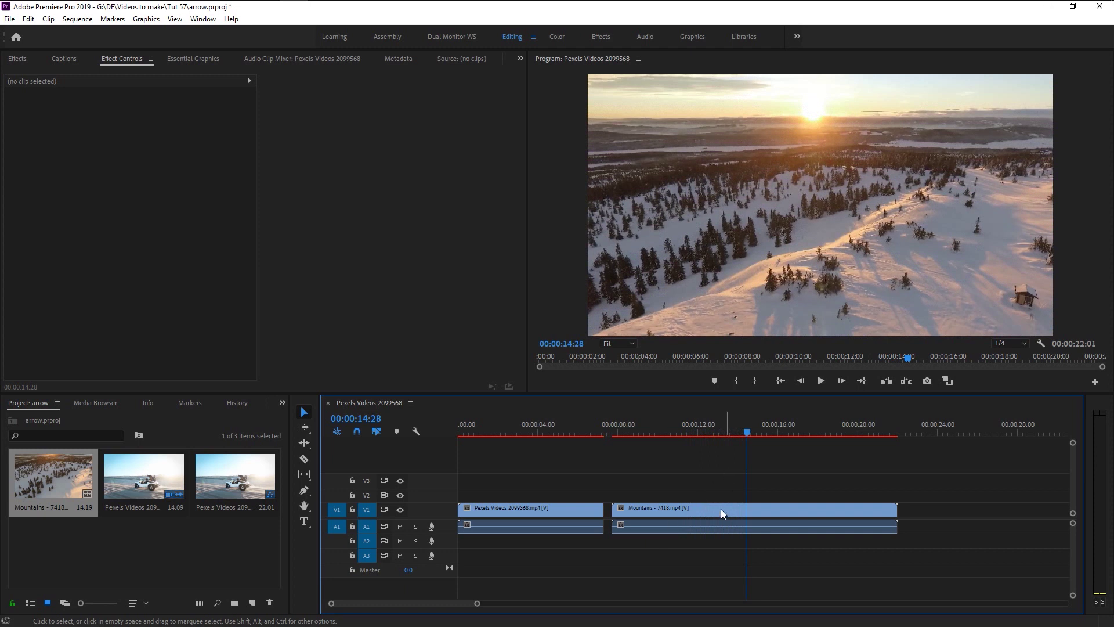
{"action": "key", "text": "ctrl+k"}
{"action": "left_click", "coordinate": [716, 510]}
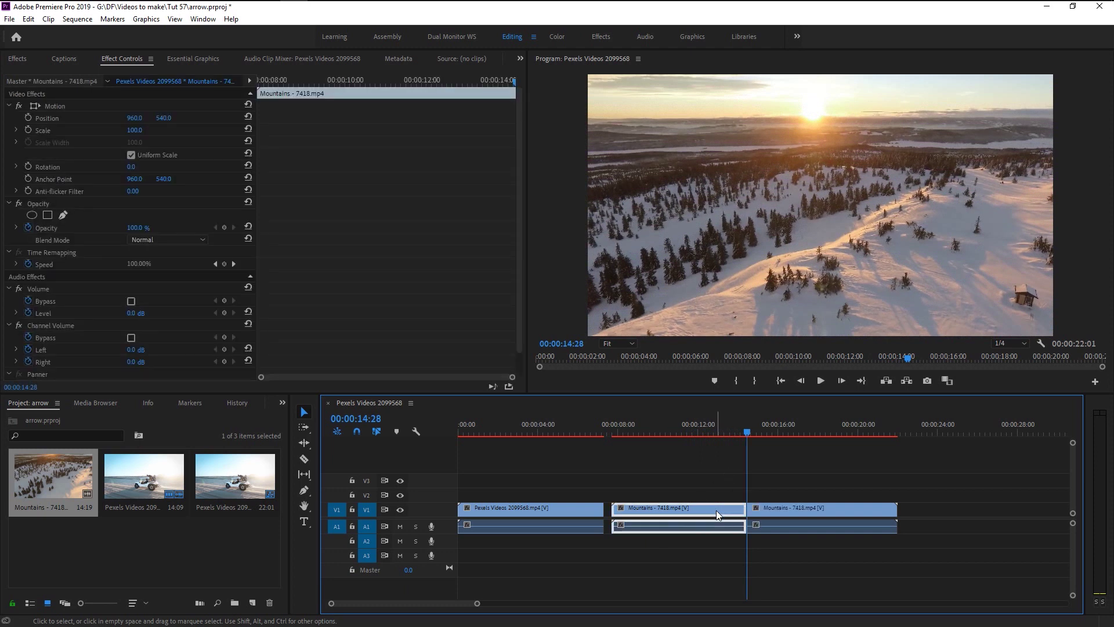
{"action": "key", "text": "Delete"}
{"action": "left_click", "coordinate": [717, 510]}
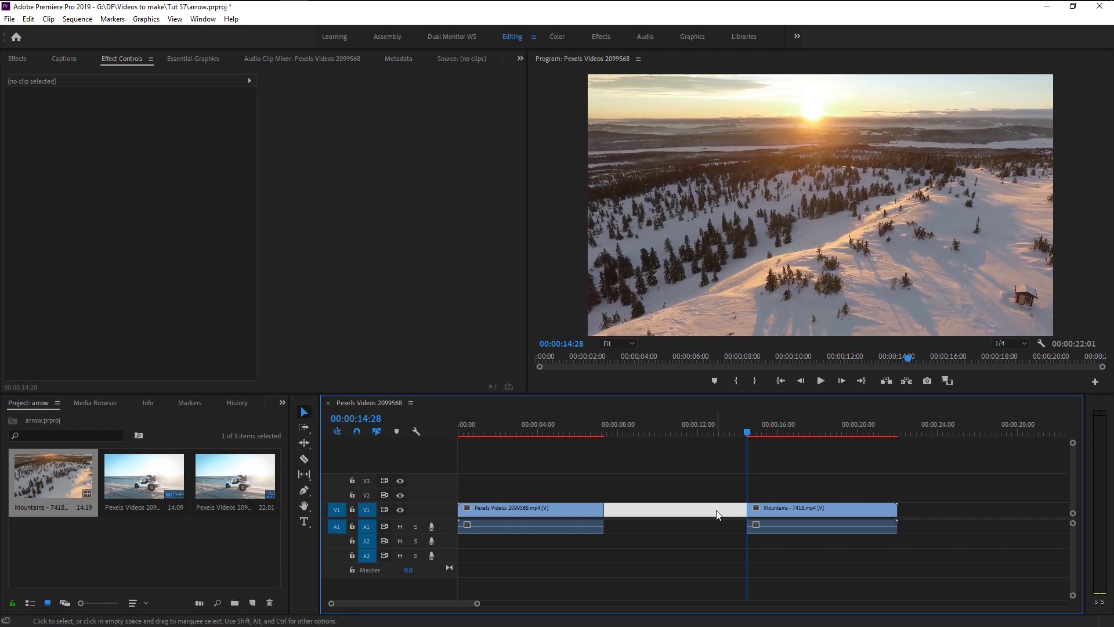
{"action": "key", "text": "Delete"}
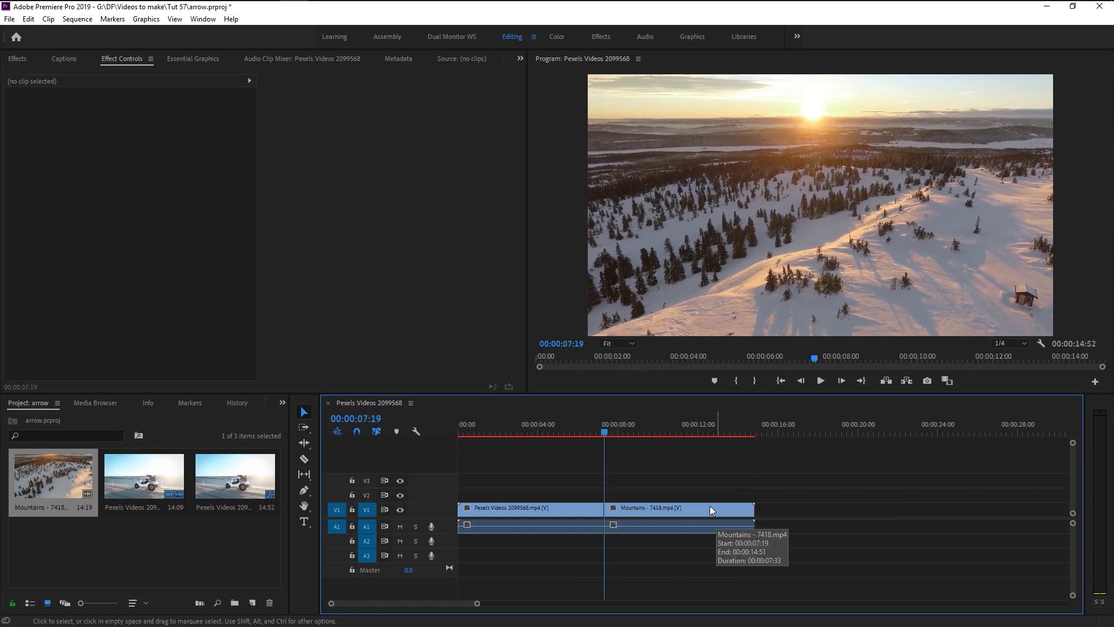
- Play back through the jeep-to-Mountains cut to check it
{"action": "key", "text": "Left"}
{"action": "key", "text": "Left"}
{"action": "key", "text": "Left"}
{"action": "key", "text": "Left"}
{"action": "key", "text": "Left"}
{"action": "key", "text": "Left"}
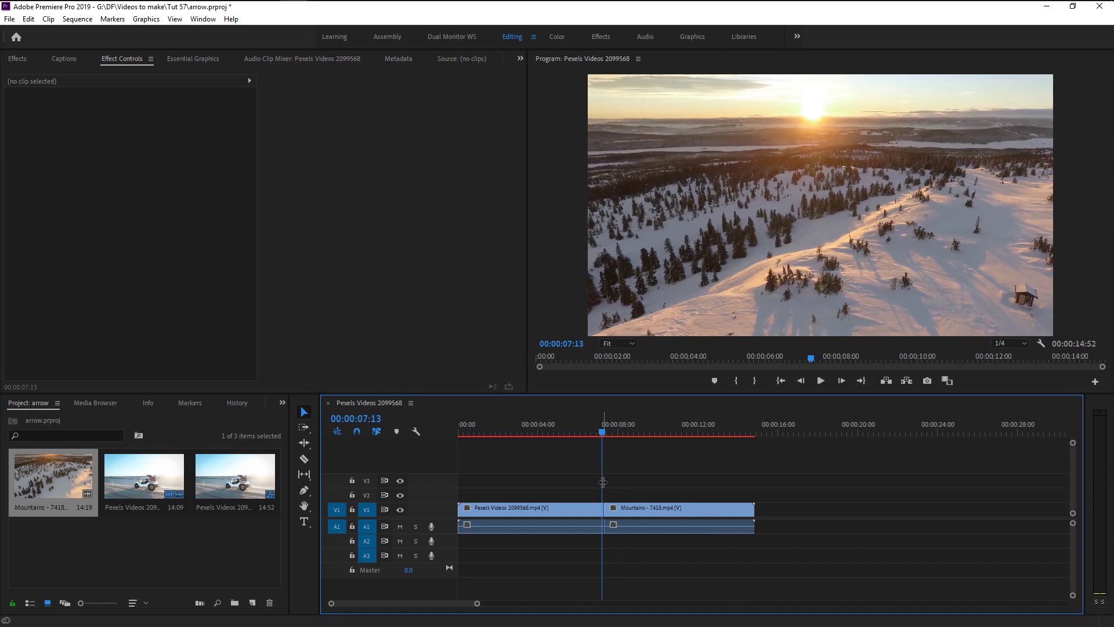
{"action": "key", "text": "space"}
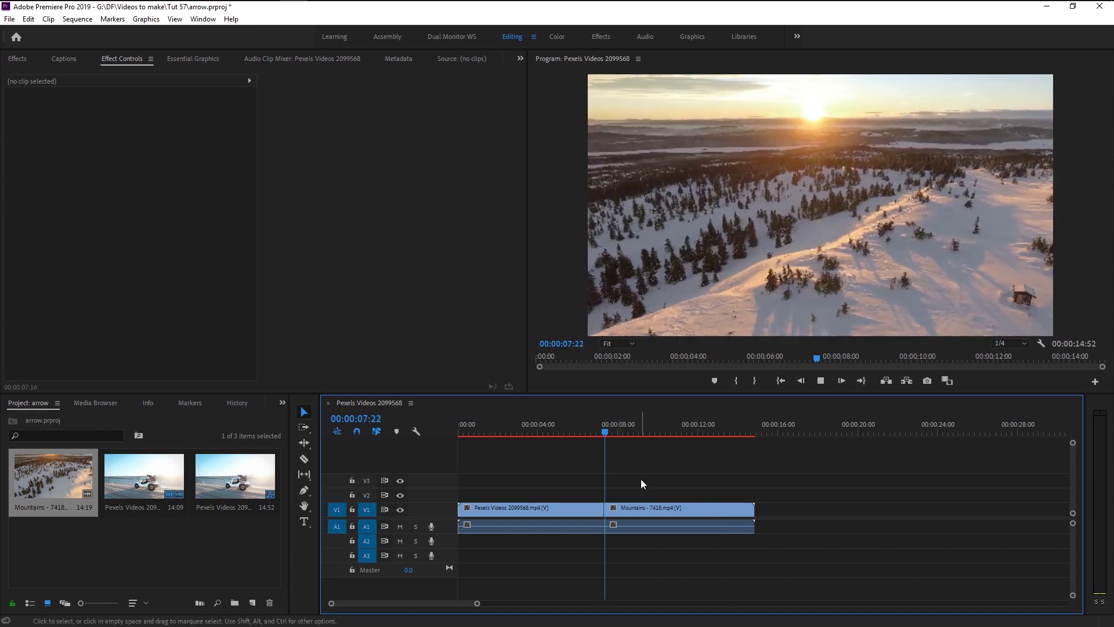
{"action": "left_click_drag", "start_coordinate": [614, 440], "coordinate": [607, 430]}
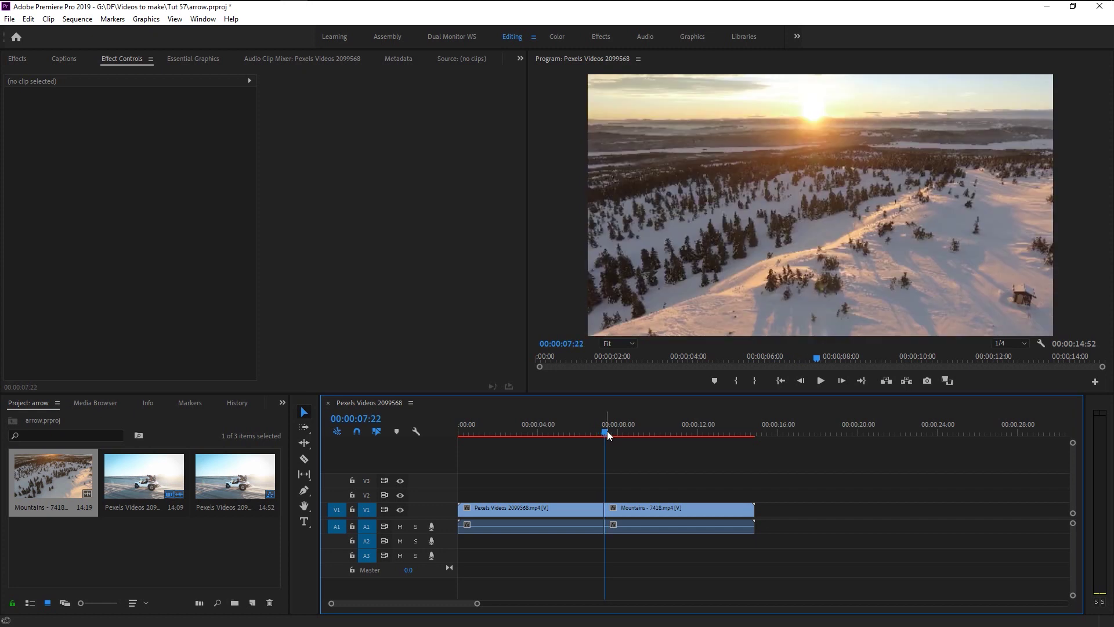
{"action": "scroll", "coordinate": [494, 551], "scroll_direction": "up", "scroll_amount": 2}
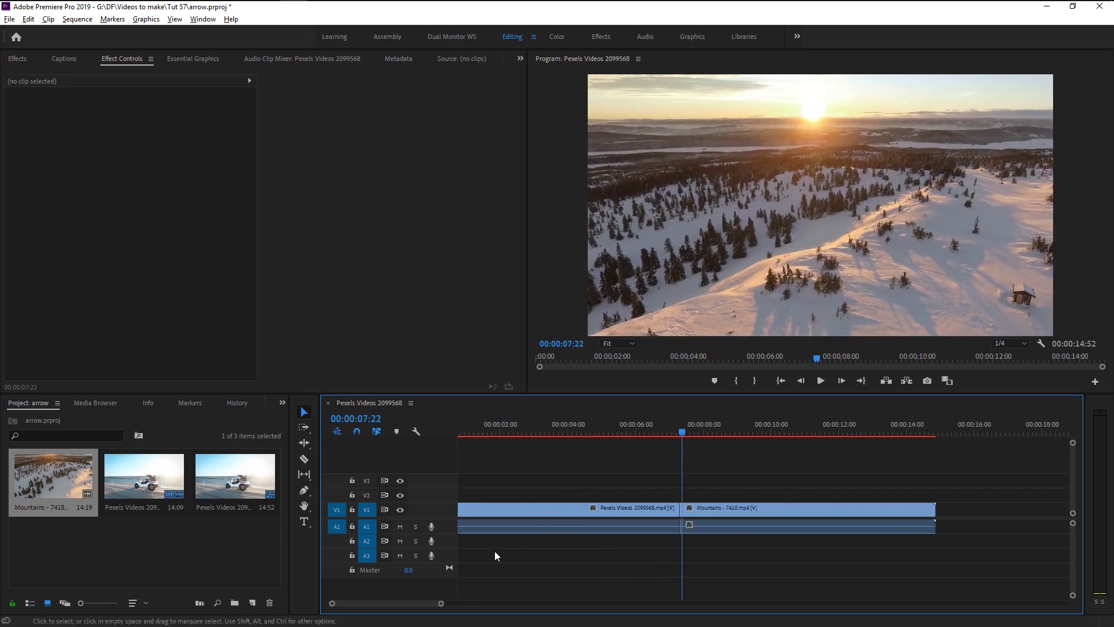
{"action": "left_click_drag", "start_coordinate": [408, 599], "coordinate": [392, 601]}
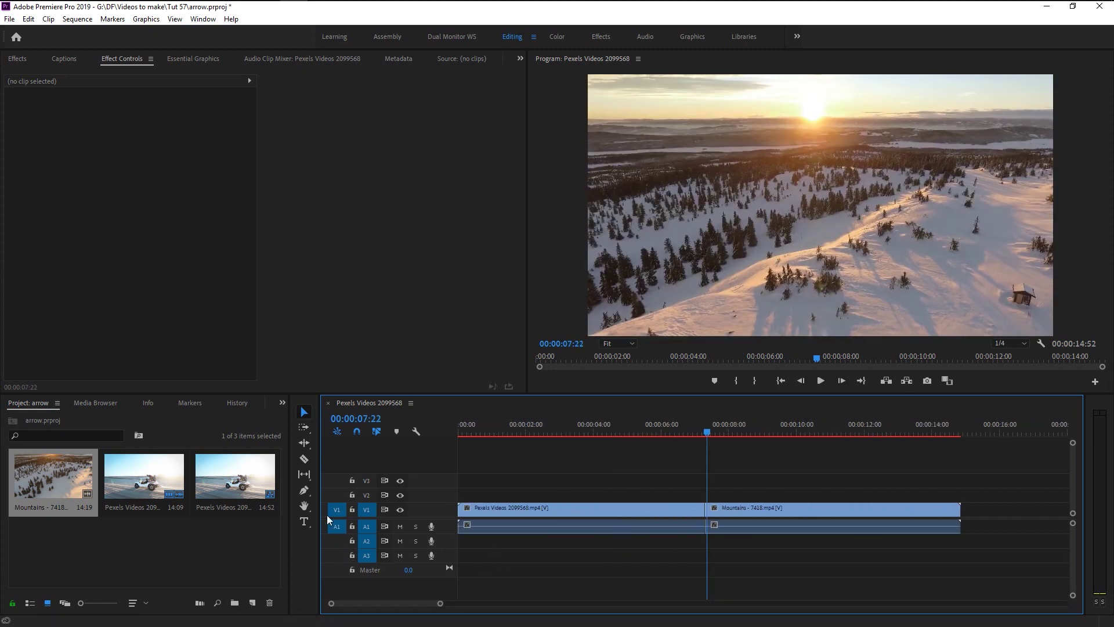
- Draw an orange rectangle across the middle of the frame with the Rectangle Tool
{"action": "left_click", "coordinate": [304, 491]}
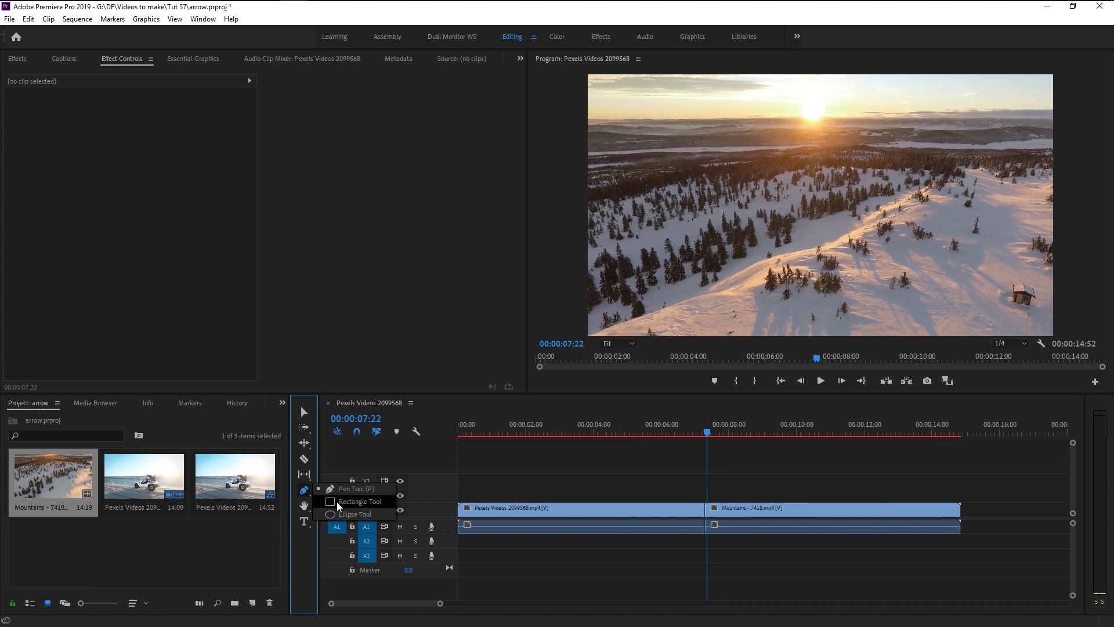
{"action": "left_click", "coordinate": [339, 508]}
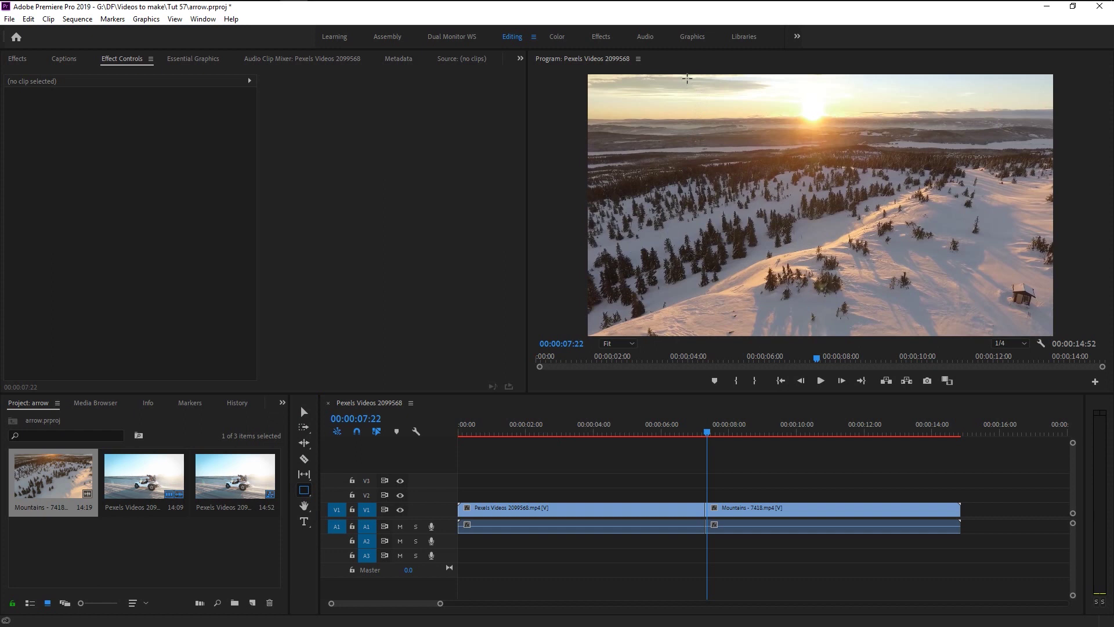
{"action": "left_click_drag", "start_coordinate": [687, 78], "coordinate": [942, 293]}
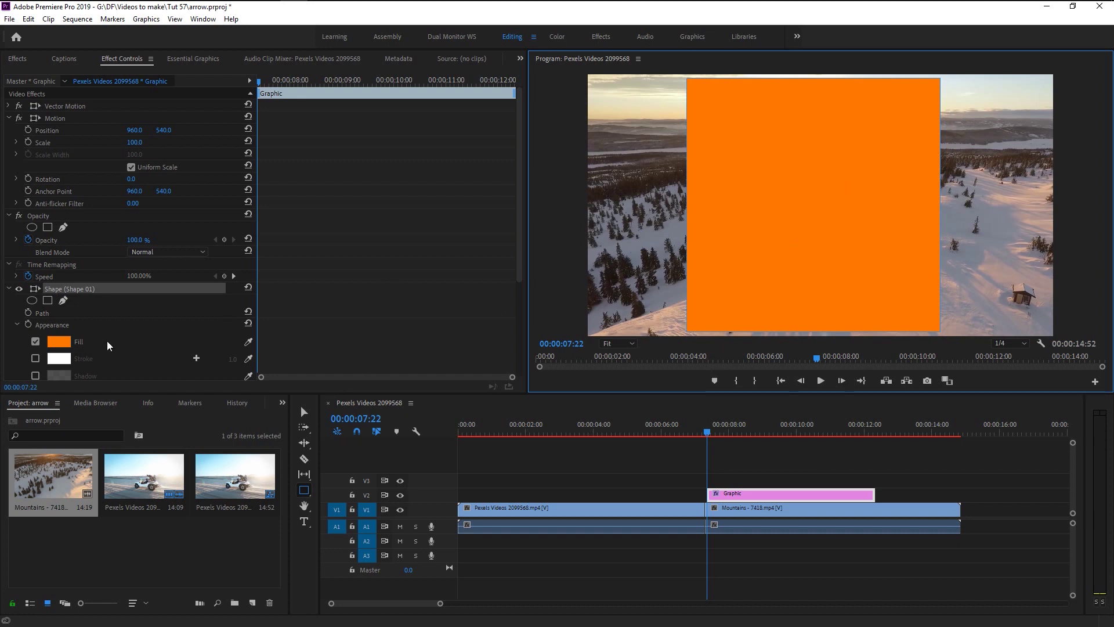
- Keep the shape's orange fill and select the shape for transforming
{"action": "left_click", "coordinate": [64, 345]}
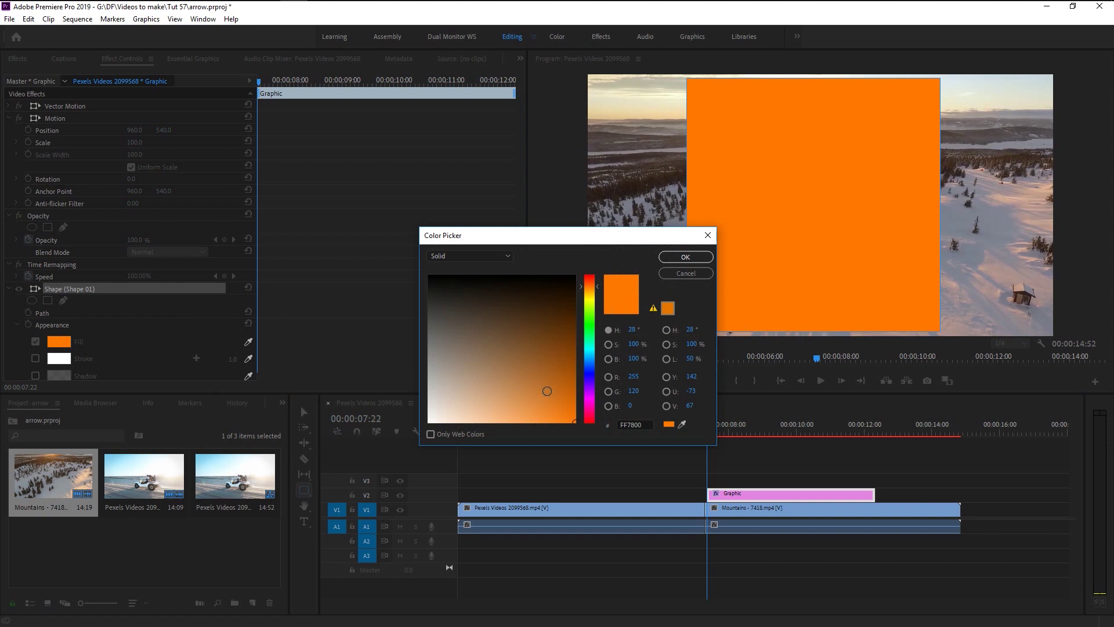
{"action": "left_click", "coordinate": [685, 256]}
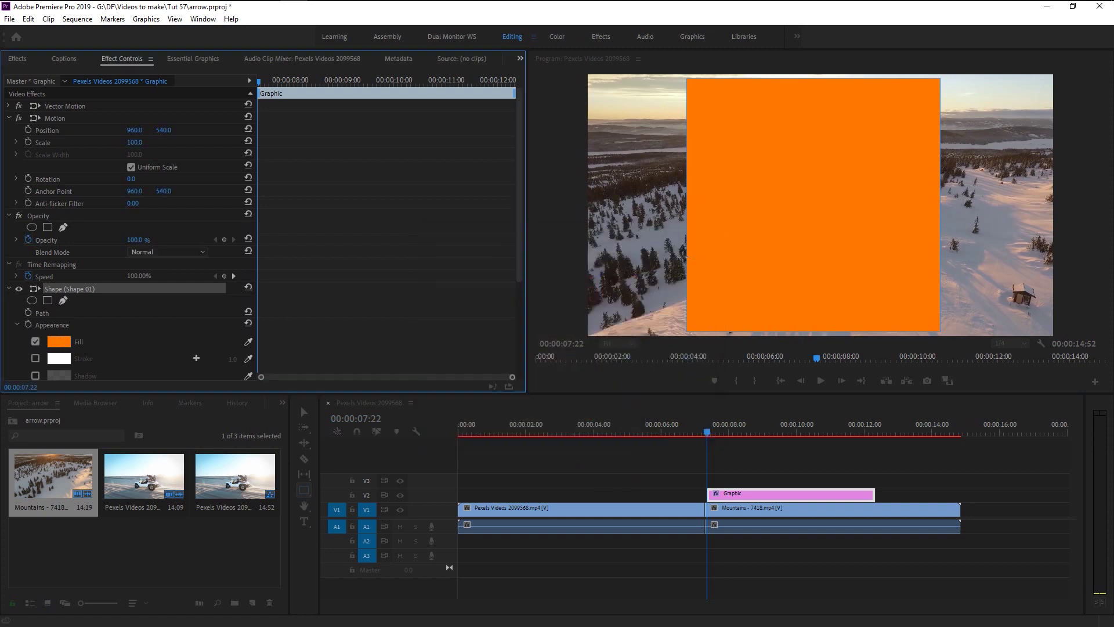
{"action": "key", "text": "v"}
{"action": "left_click", "coordinate": [724, 146]}
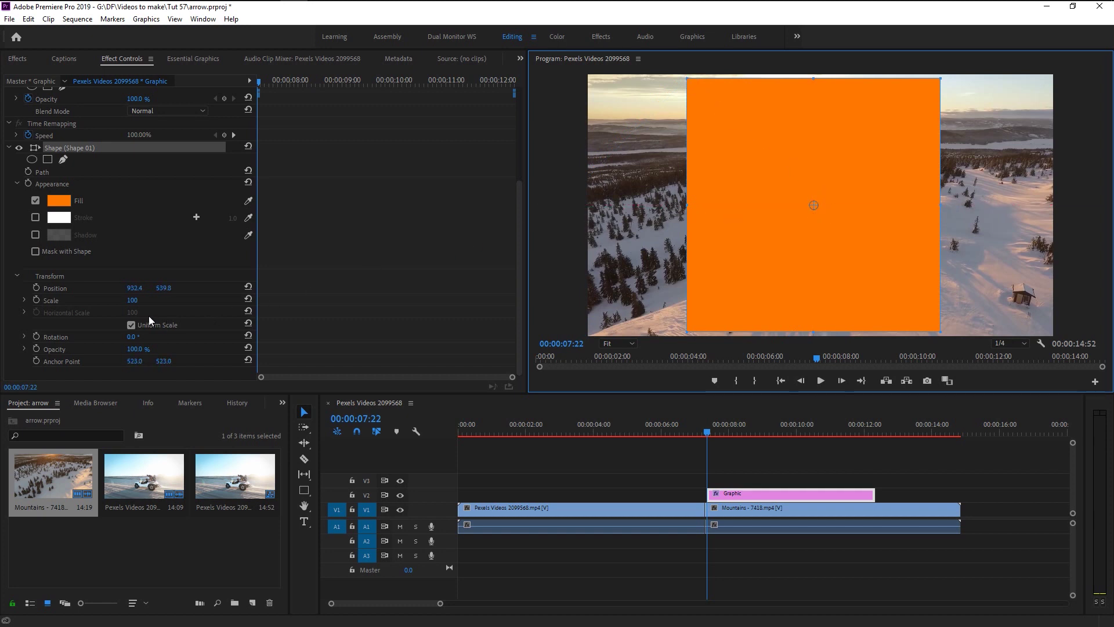
- Rotate the shape 45° into a diamond and move it to X 2671.4, off-frame right
{"action": "left_click", "coordinate": [133, 337]}
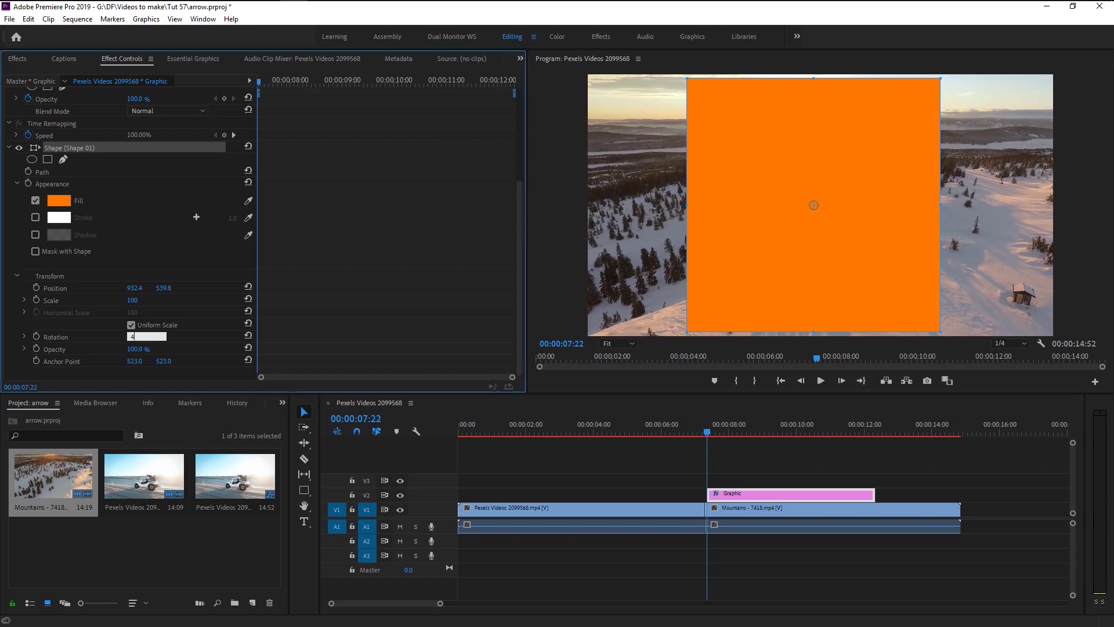
{"action": "key", "text": "Return"}
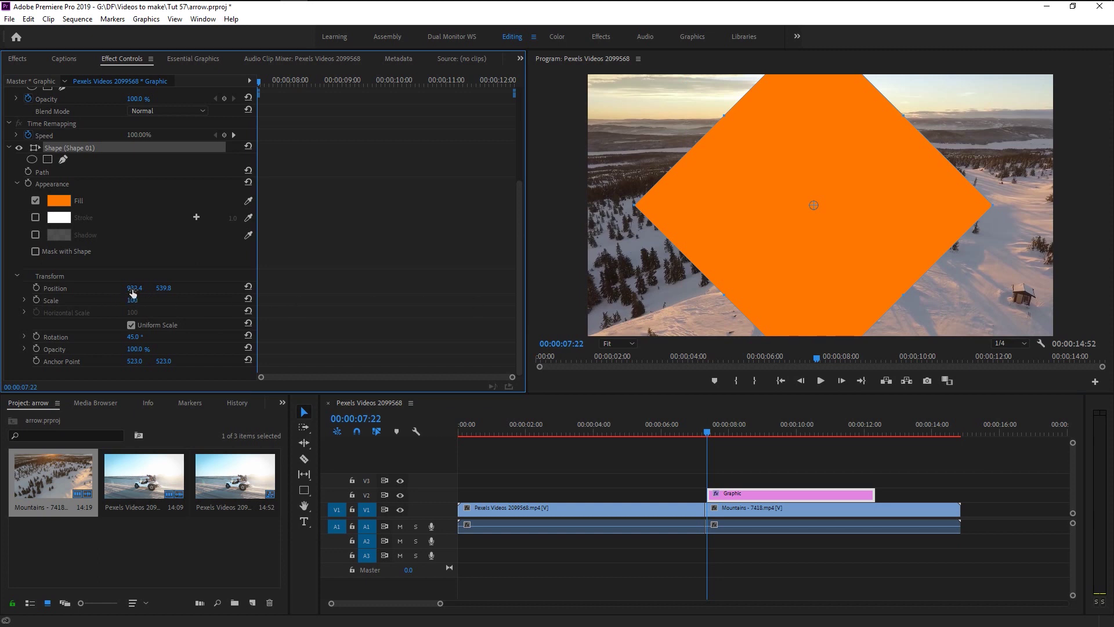
{"action": "left_click_drag", "start_coordinate": [133, 293], "coordinate": [1105, 293]}
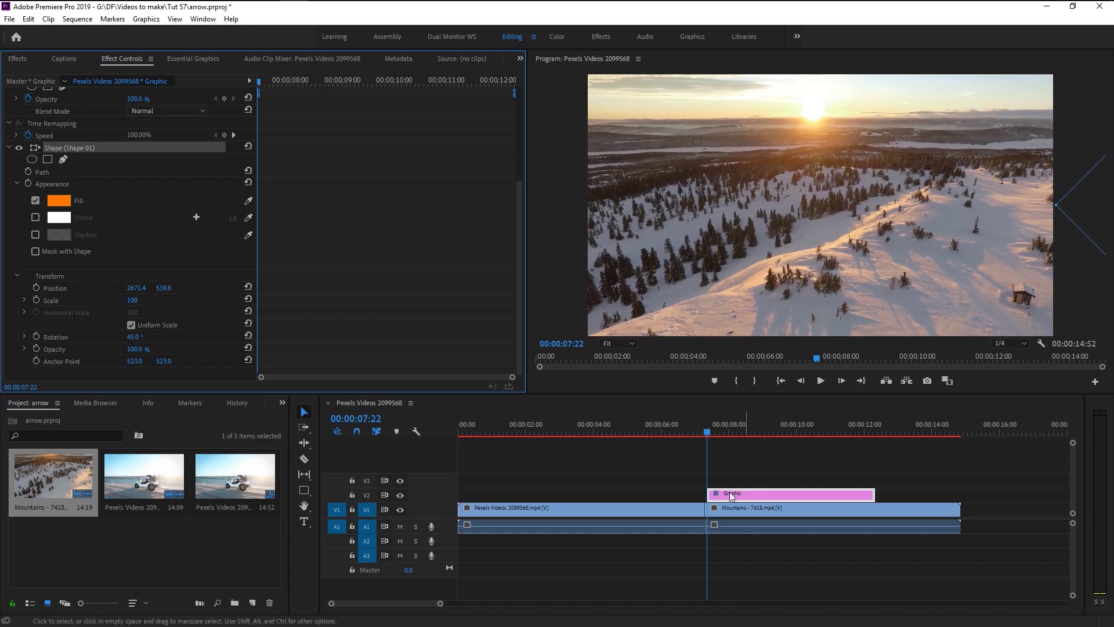
- Keyframe the diamond's Position so it slides from off-screen right into the frame by 10:00
{"action": "left_click", "coordinate": [33, 287]}
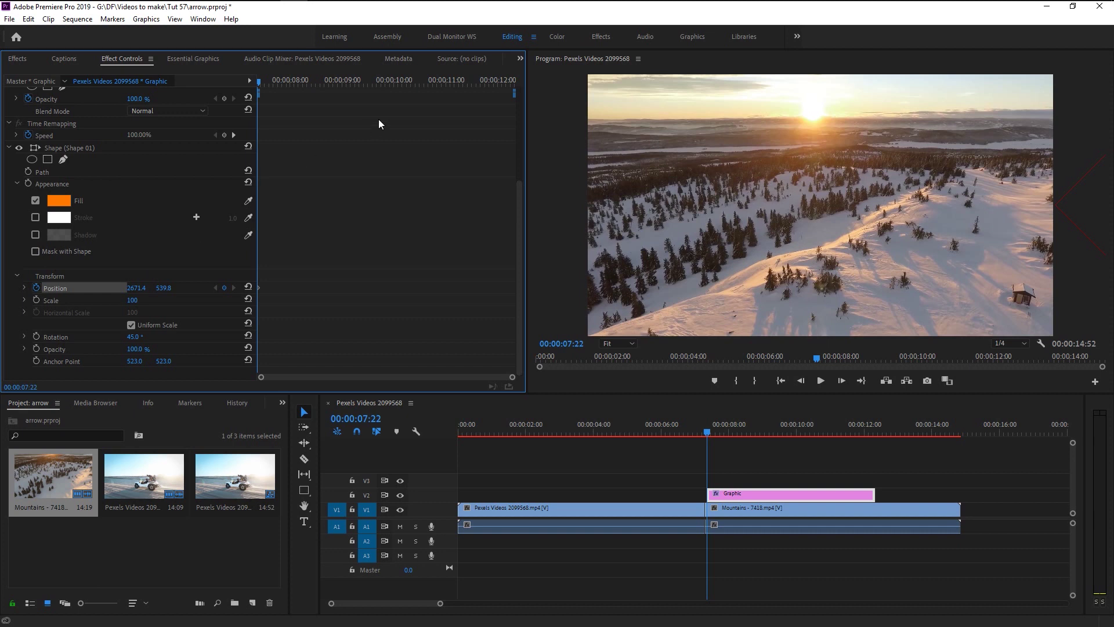
{"action": "left_click", "coordinate": [396, 82]}
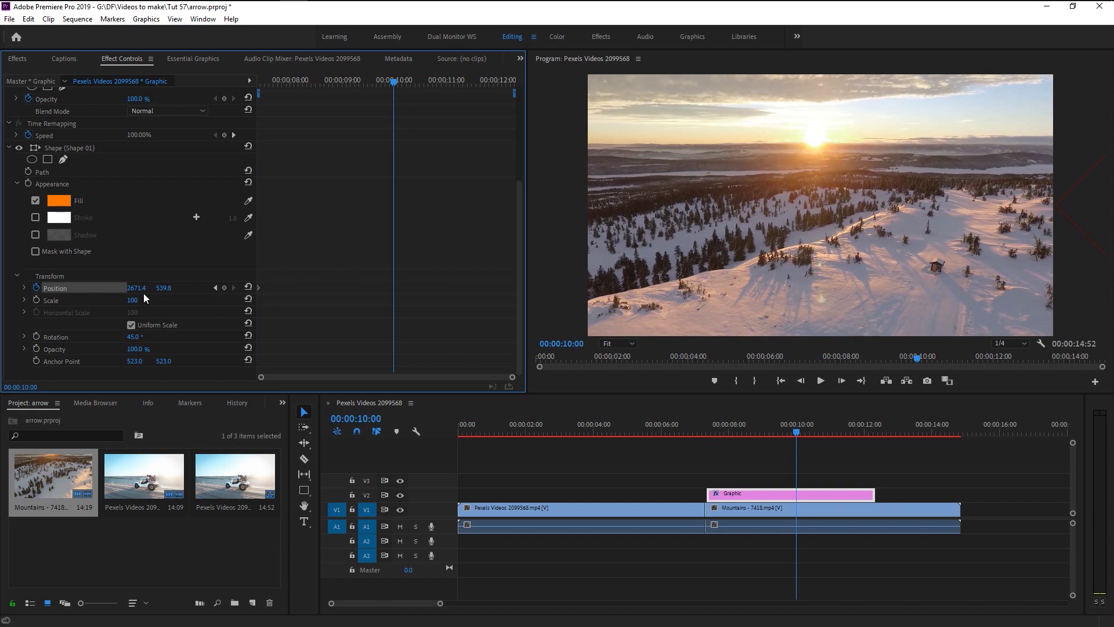
{"action": "left_click_drag", "start_coordinate": [137, 287], "coordinate": [131, 289]}
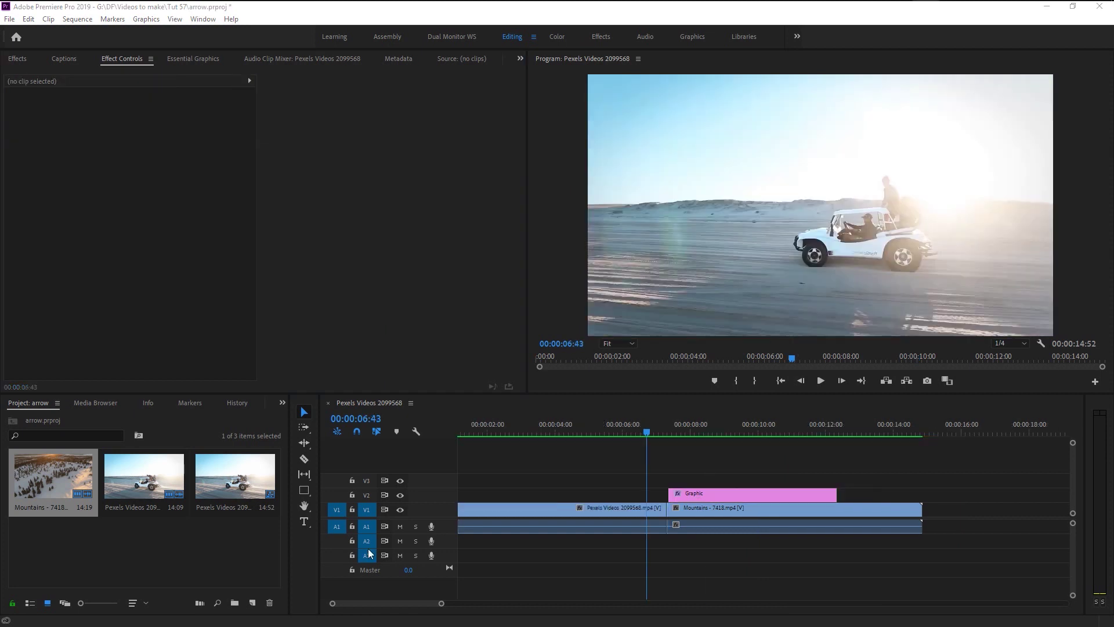
- Play and scrub the sequence to preview the diamond's slide-in animation
{"action": "left_click", "coordinate": [821, 382]}
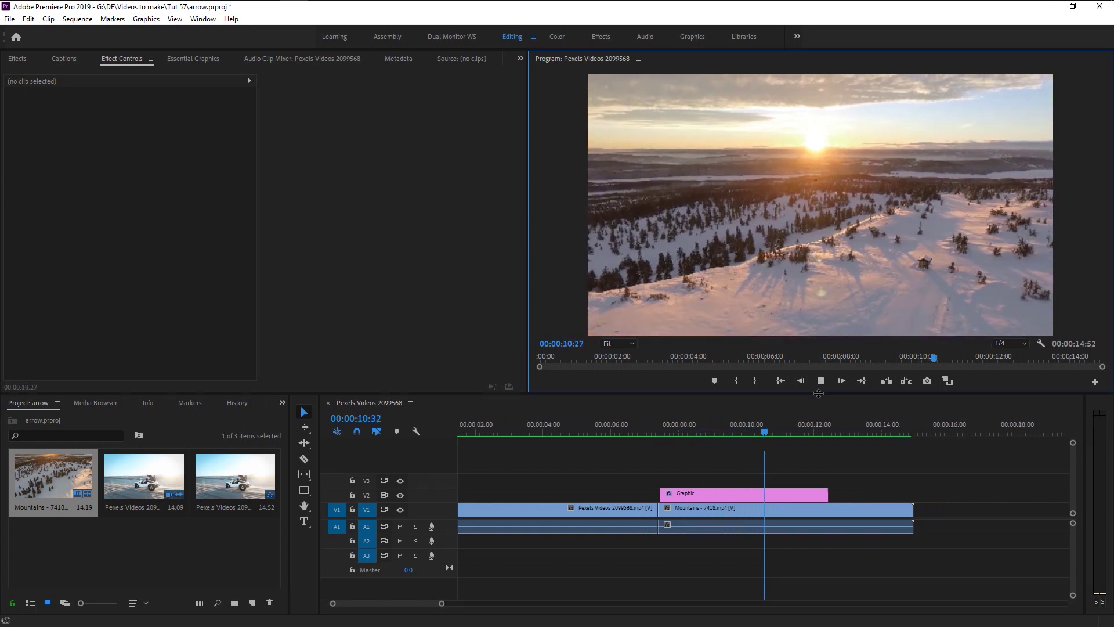
{"action": "key", "text": "space"}
{"action": "left_click_drag", "start_coordinate": [691, 427], "coordinate": [659, 415]}
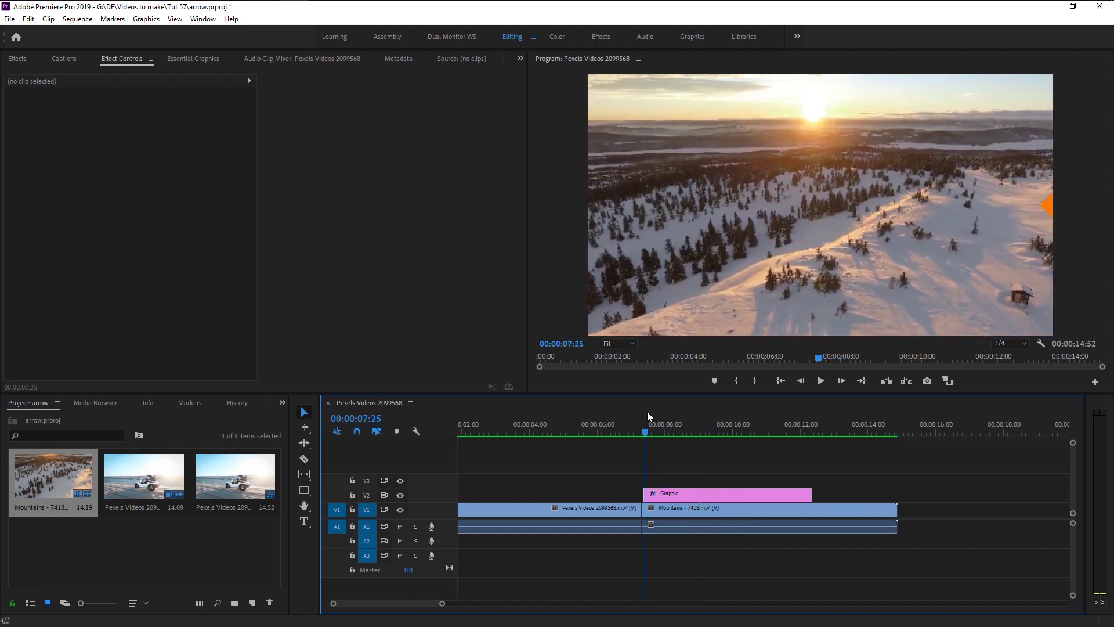
{"action": "left_click_drag", "start_coordinate": [666, 417], "coordinate": [643, 416]}
- Set the diamond's Position keyframes to Bezier temporal interpolation
{"action": "left_click", "coordinate": [709, 500]}
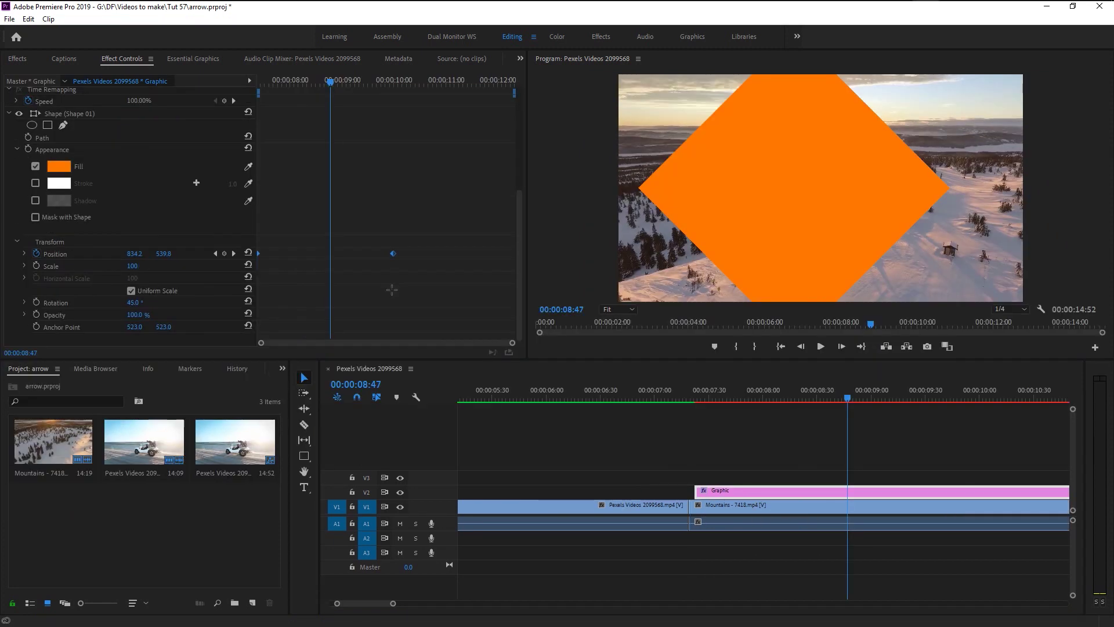
{"action": "left_click", "coordinate": [391, 289]}
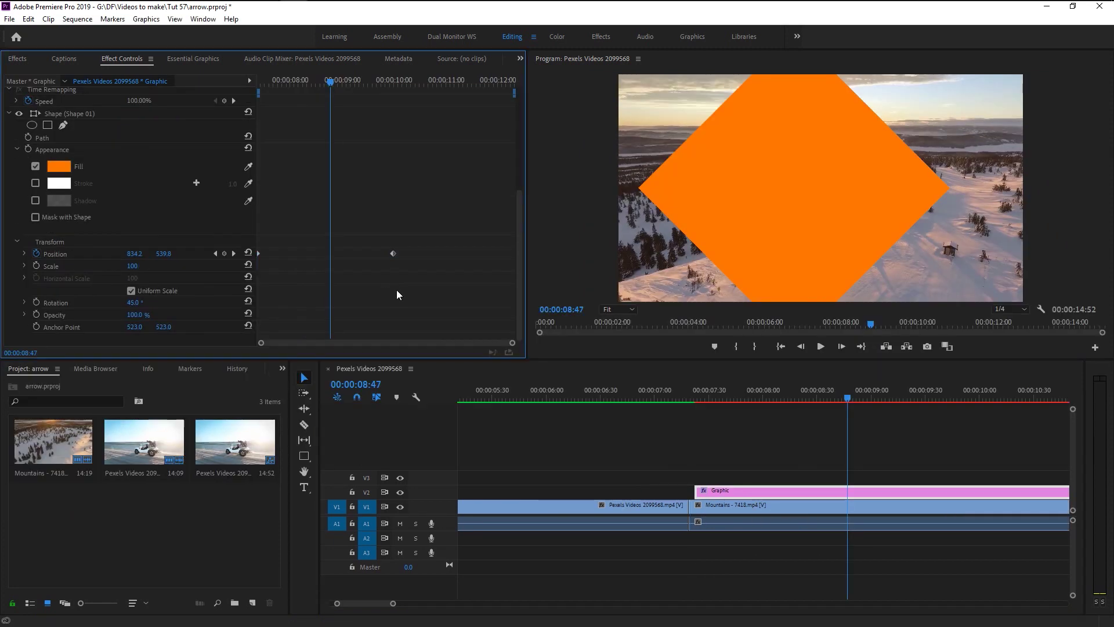
{"action": "left_click_drag", "start_coordinate": [454, 290], "coordinate": [267, 232]}
{"action": "right_click", "coordinate": [259, 254]}
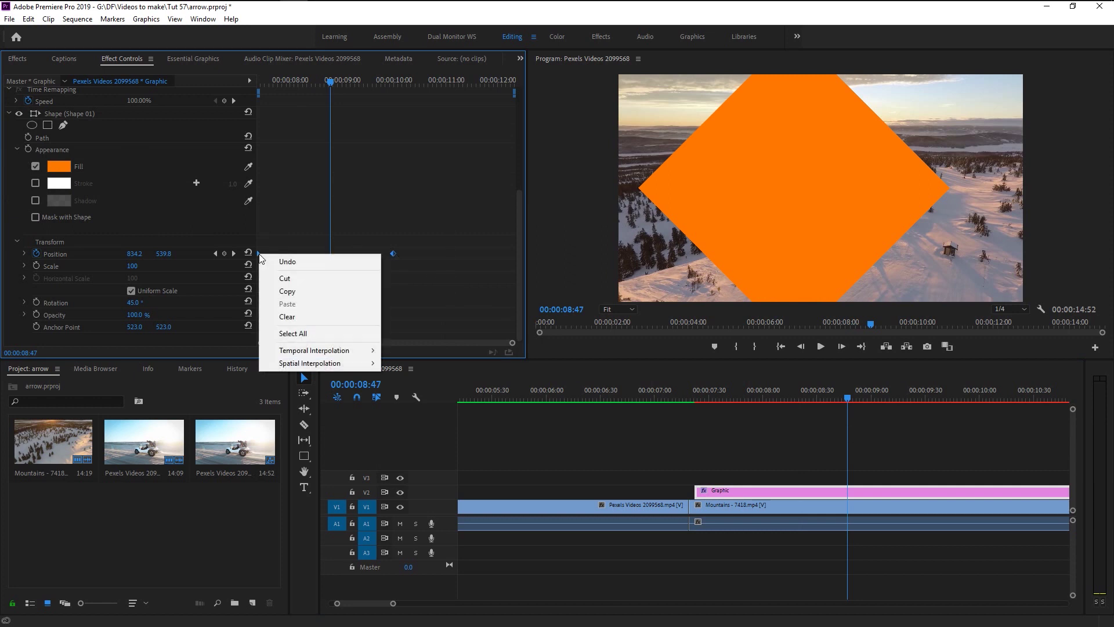
{"action": "mouse_move", "coordinate": [342, 350]}
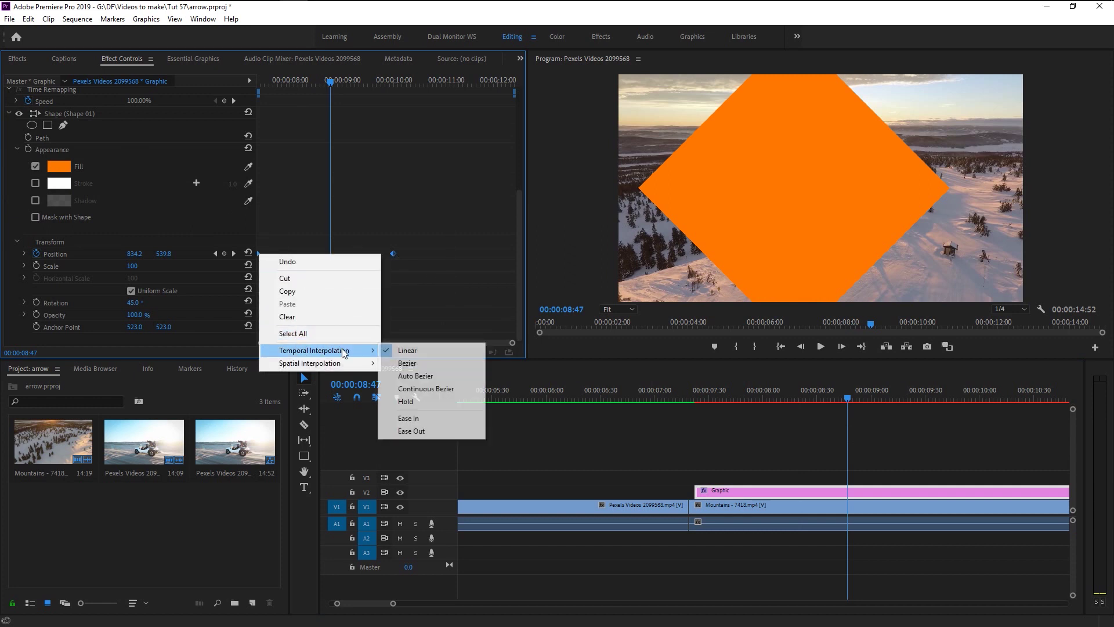
{"action": "left_click", "coordinate": [422, 364]}
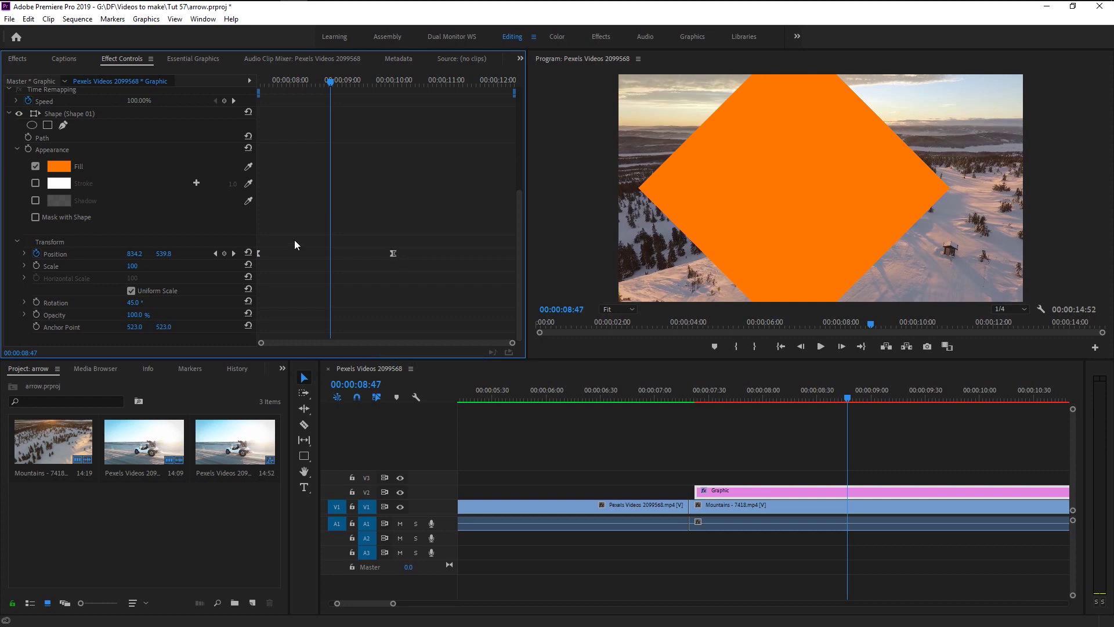
- Reshape the Position velocity curve to peak early and ease into the final position
{"action": "left_click", "coordinate": [25, 253]}
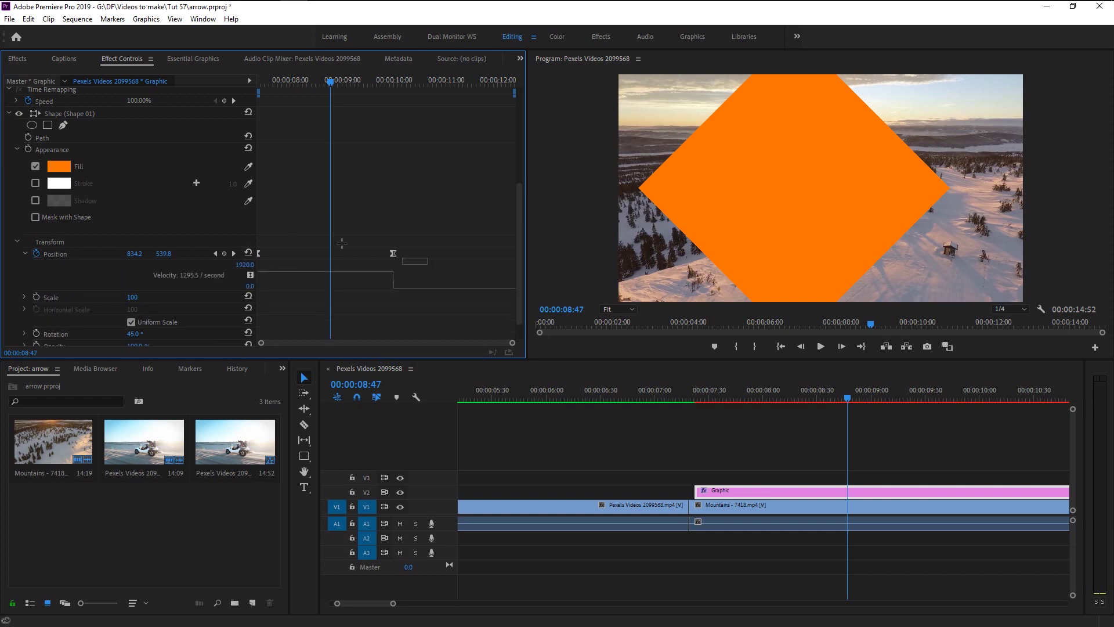
{"action": "left_click_drag", "start_coordinate": [429, 235], "coordinate": [261, 266]}
{"action": "scroll", "coordinate": [262, 343], "scroll_direction": "up", "scroll_amount": 3}
{"action": "mouse_move", "coordinate": [297, 275]}
{"action": "left_mouse_down"}
{"action": "mouse_move", "coordinate": [360, 285]}
{"action": "mouse_move", "coordinate": [316, 283]}
{"action": "left_mouse_up"}
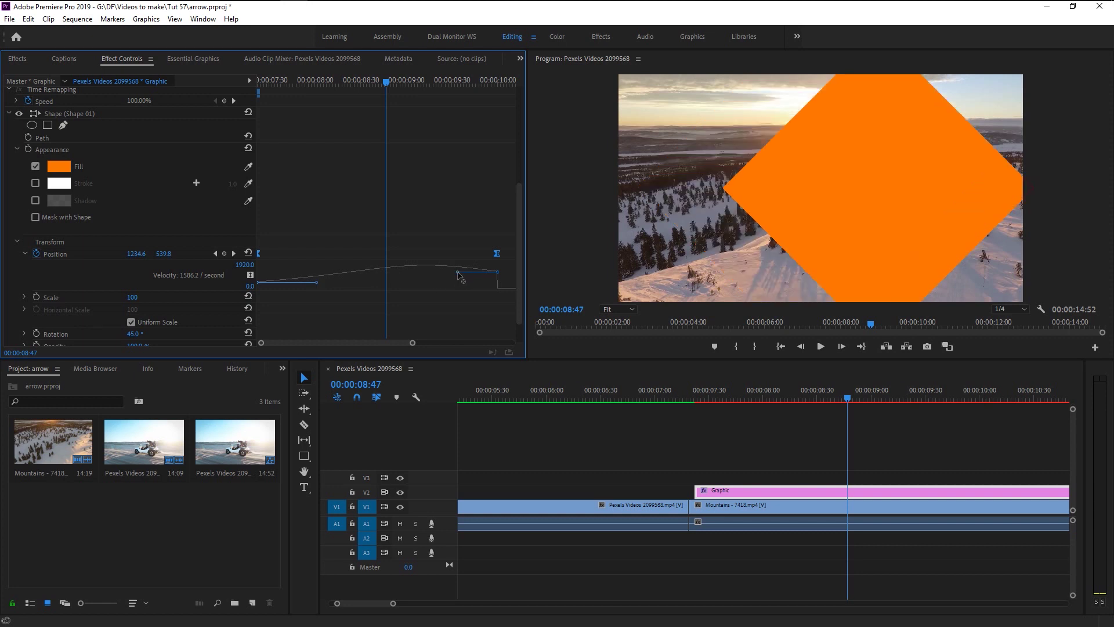
{"action": "left_click_drag", "start_coordinate": [458, 274], "coordinate": [301, 290]}
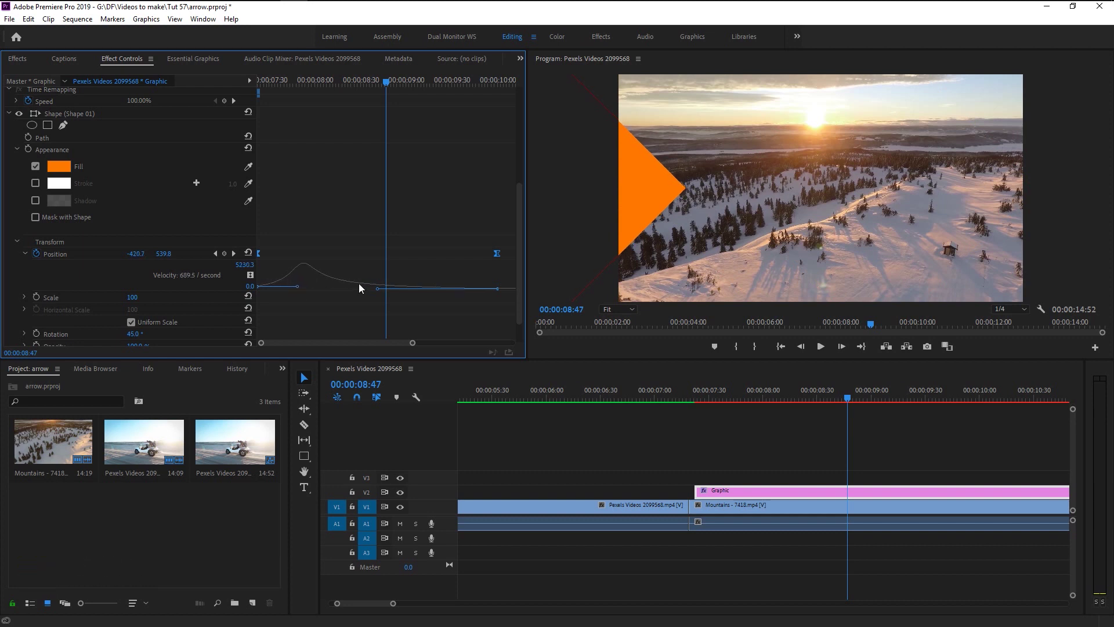
{"action": "left_click", "coordinate": [378, 293]}
{"action": "left_click_drag", "start_coordinate": [510, 268], "coordinate": [440, 236]}
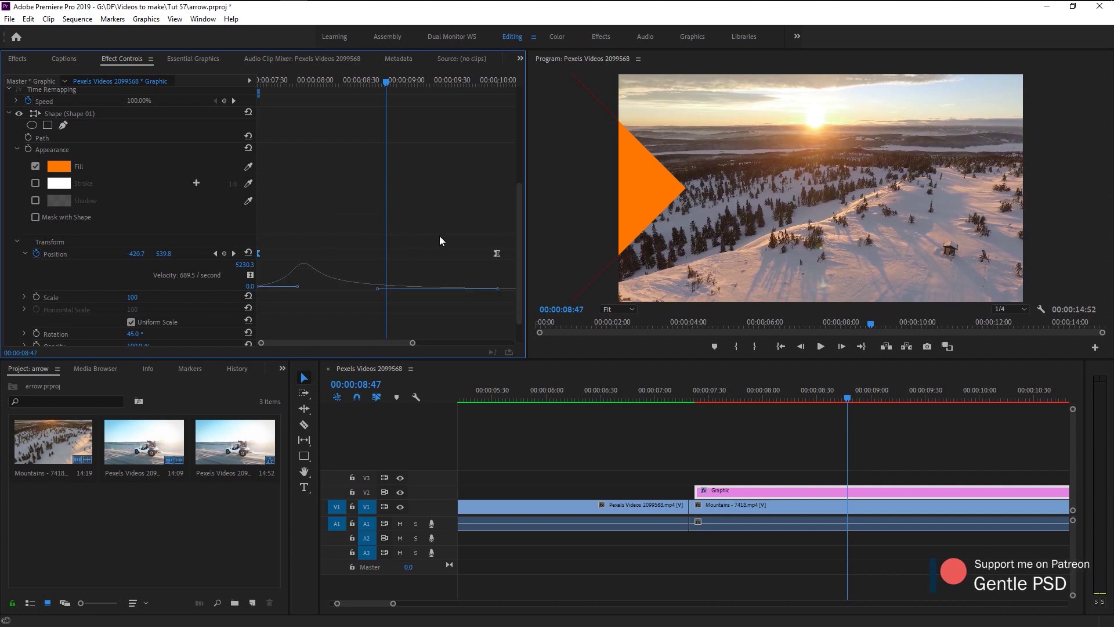
{"action": "left_click", "coordinate": [497, 253]}
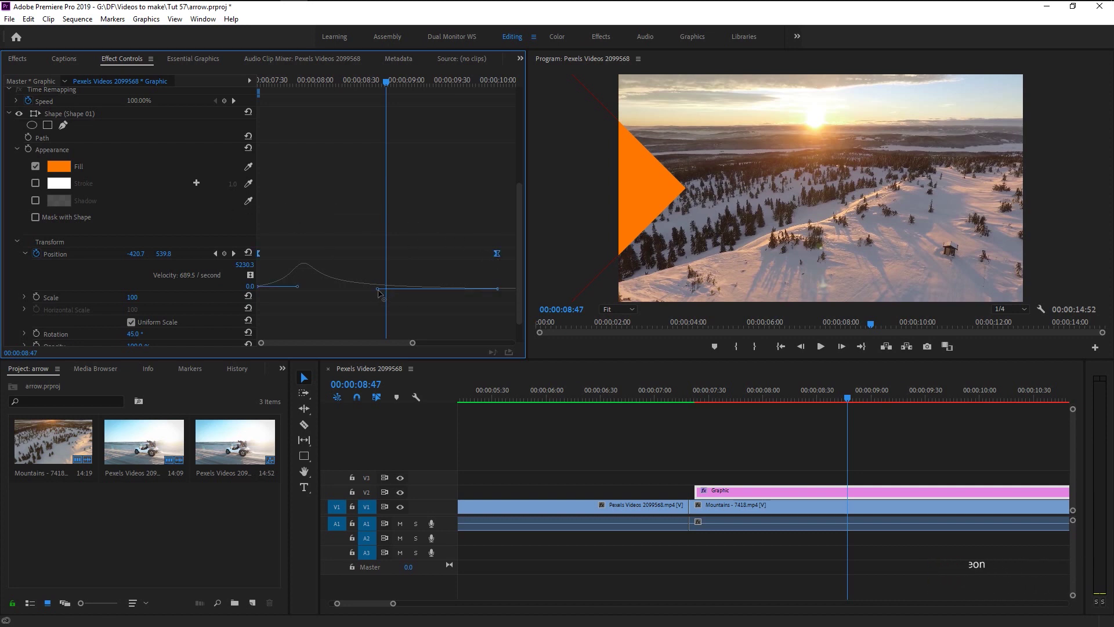
{"action": "left_click_drag", "start_coordinate": [379, 292], "coordinate": [362, 298]}
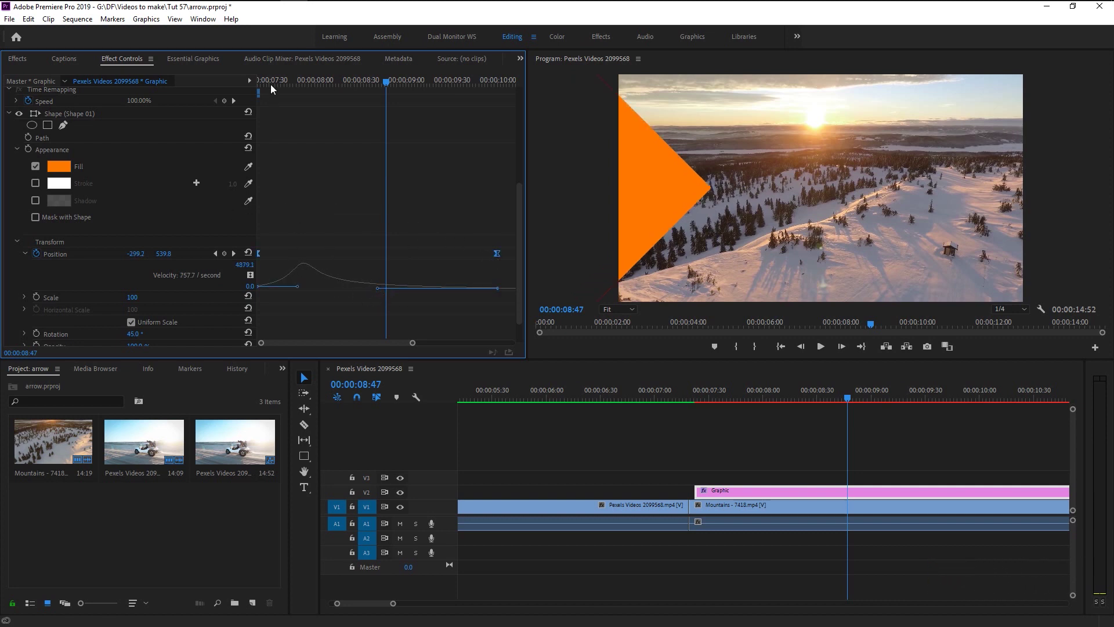
{"action": "left_click_drag", "start_coordinate": [270, 85], "coordinate": [249, 76]}
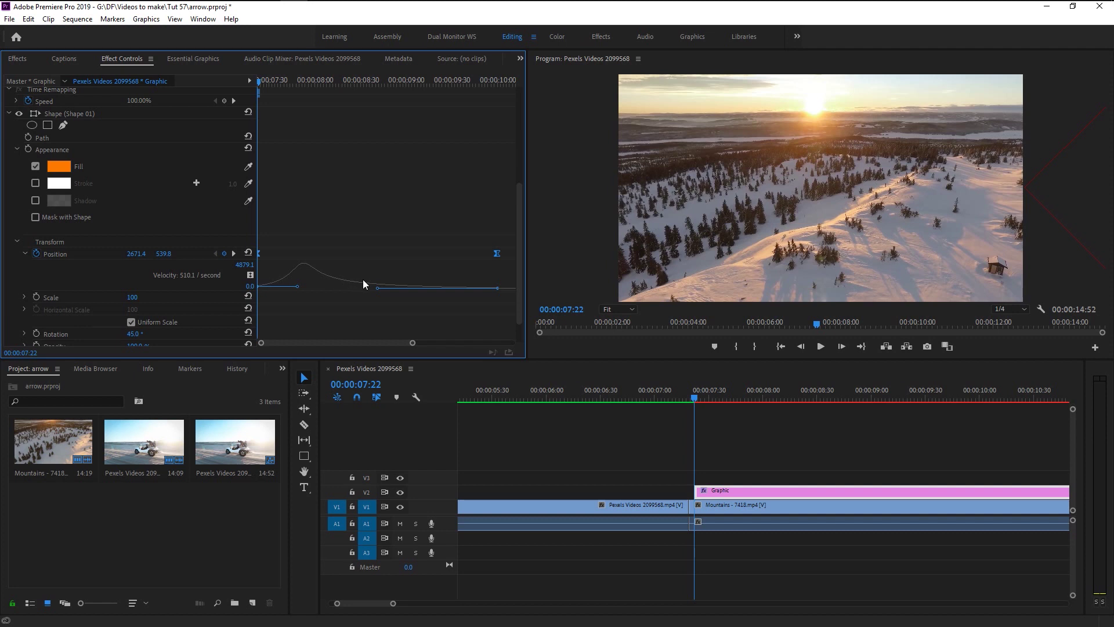
{"action": "left_click", "coordinate": [666, 473]}
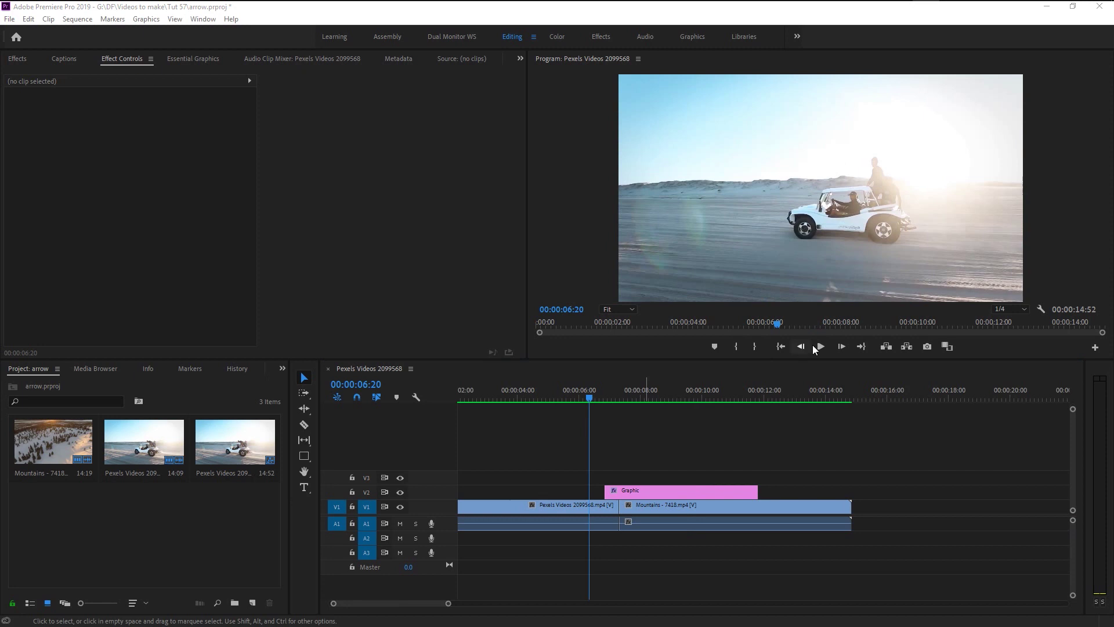
{"action": "left_click", "coordinate": [818, 345]}
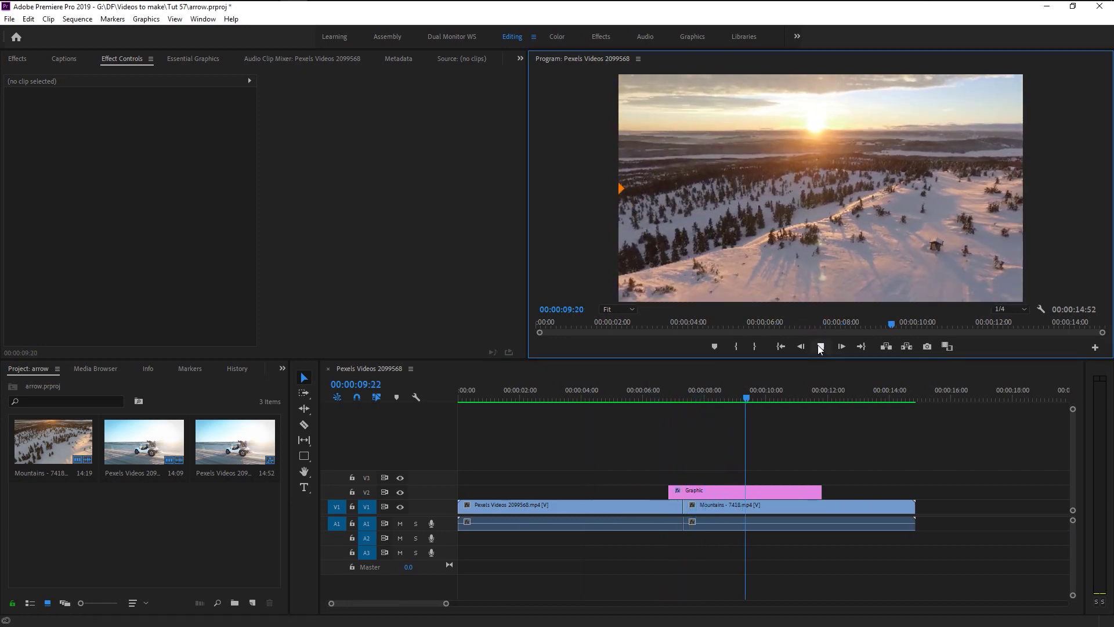
{"action": "left_click", "coordinate": [643, 399]}
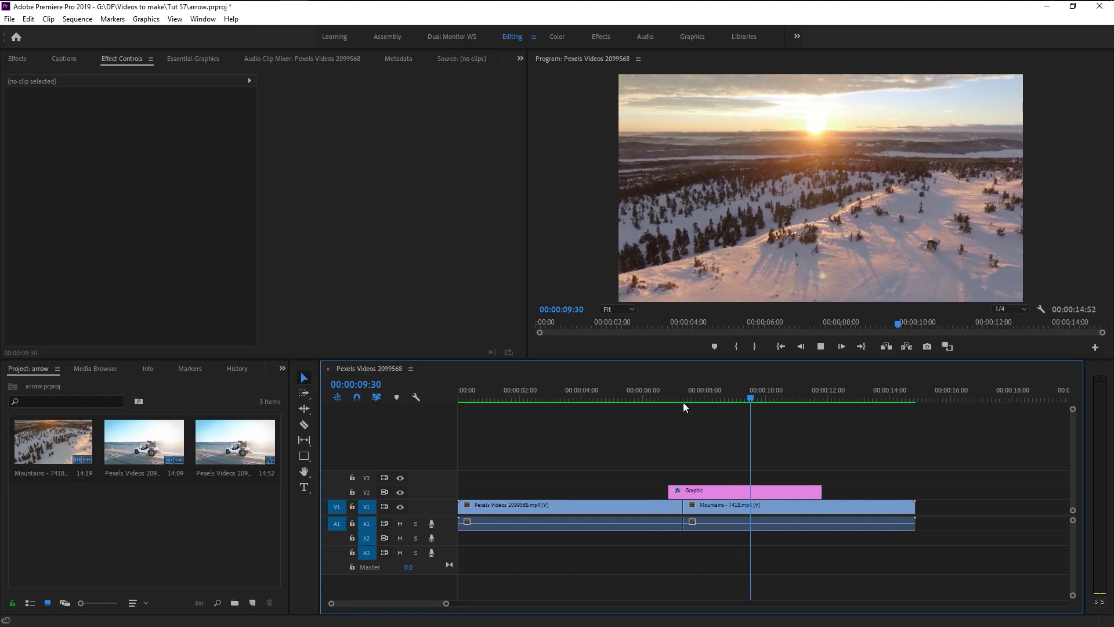
{"action": "key", "text": "space"}
{"action": "left_click", "coordinate": [667, 395]}
{"action": "key", "text": "space"}
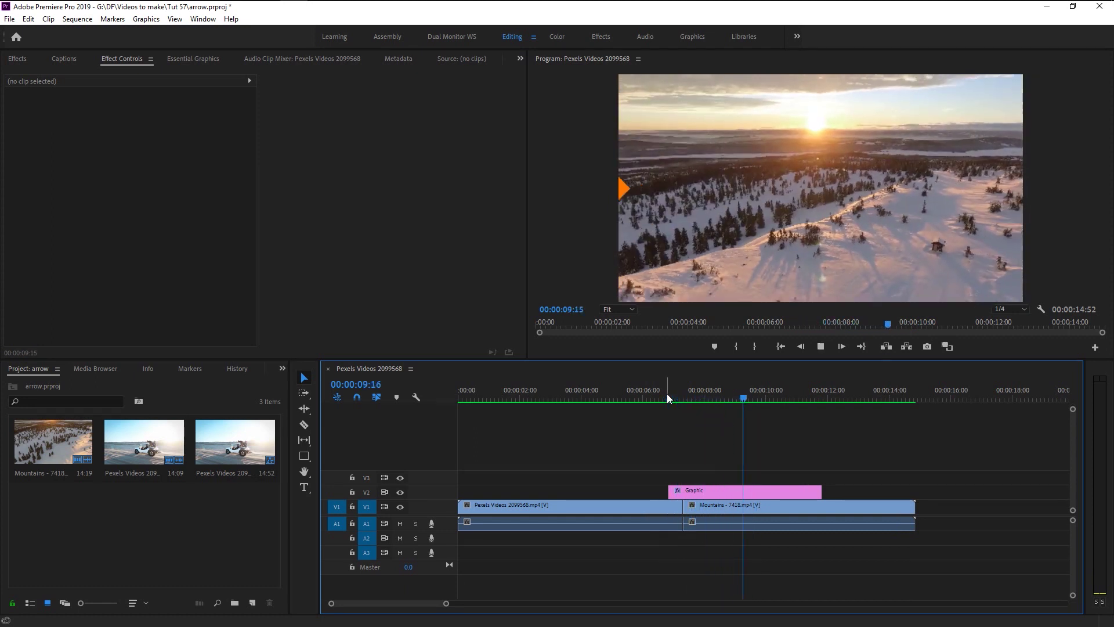
{"action": "key", "text": "space"}
{"action": "left_click", "coordinate": [766, 488]}
{"action": "key", "text": "equal"}
{"action": "key", "text": "equal"}
{"action": "key", "text": "equal"}
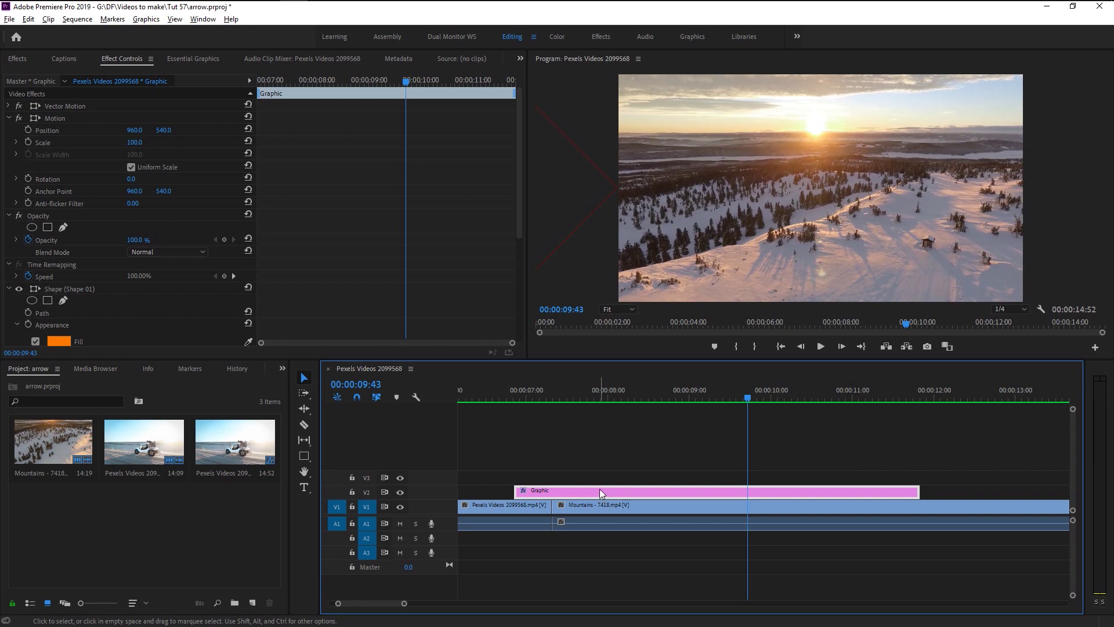
- Duplicate the arrow Graphic clip onto V3 and give the copy a white fill
{"action": "left_click_drag", "start_coordinate": [601, 482], "coordinate": [601, 479]}
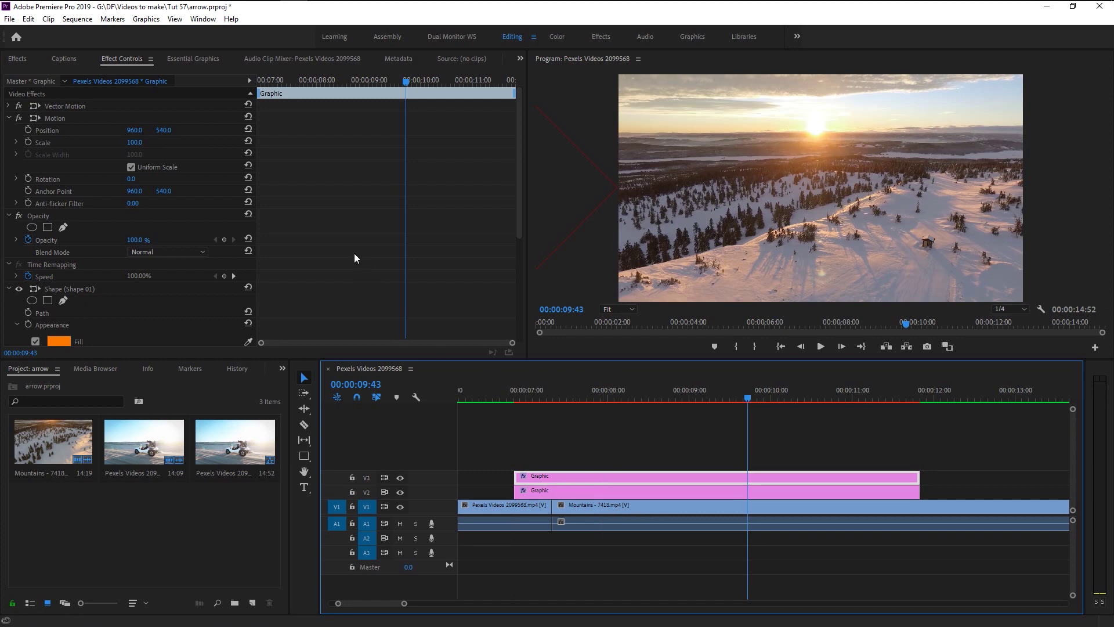
{"action": "scroll", "coordinate": [354, 253], "scroll_direction": "down", "scroll_amount": 5}
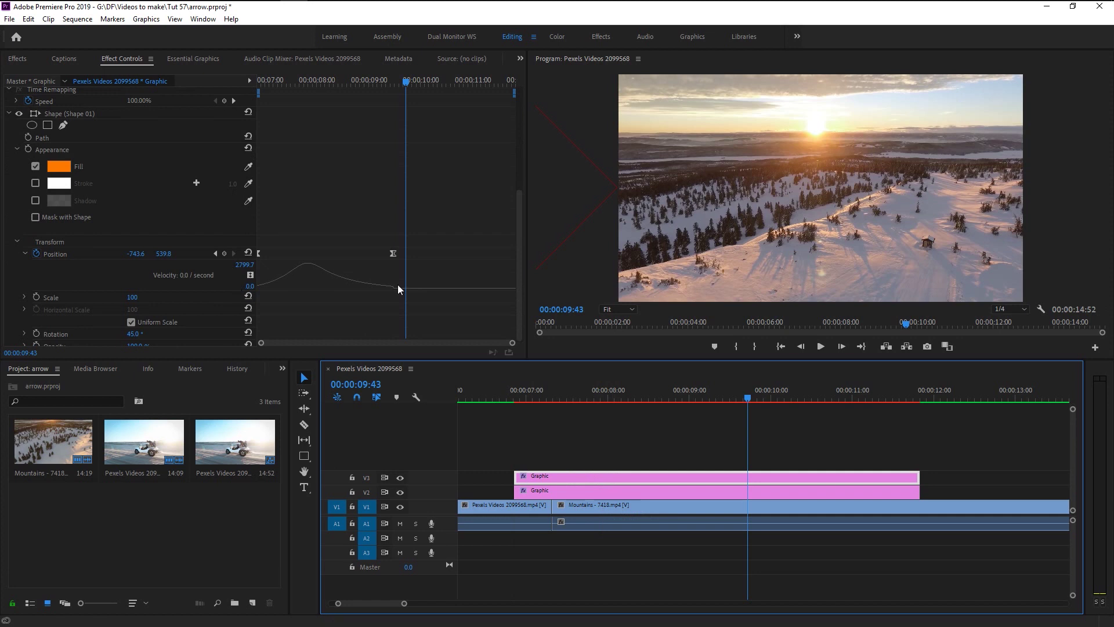
{"action": "left_click", "coordinate": [25, 254]}
{"action": "left_click", "coordinate": [64, 166]}
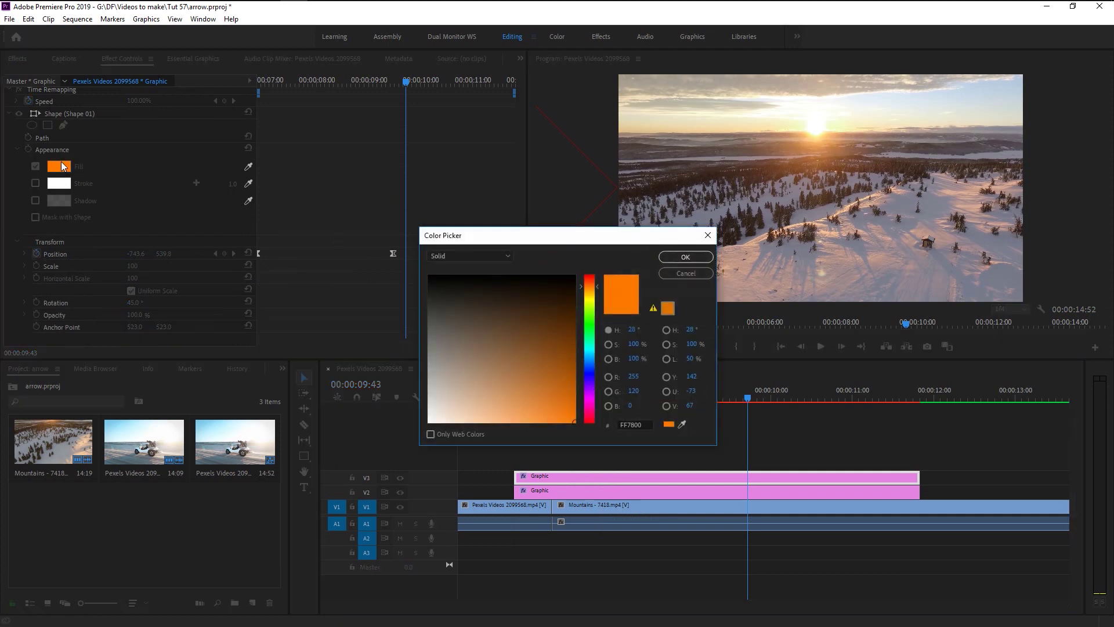
{"action": "left_click_drag", "start_coordinate": [443, 335], "coordinate": [429, 422]}
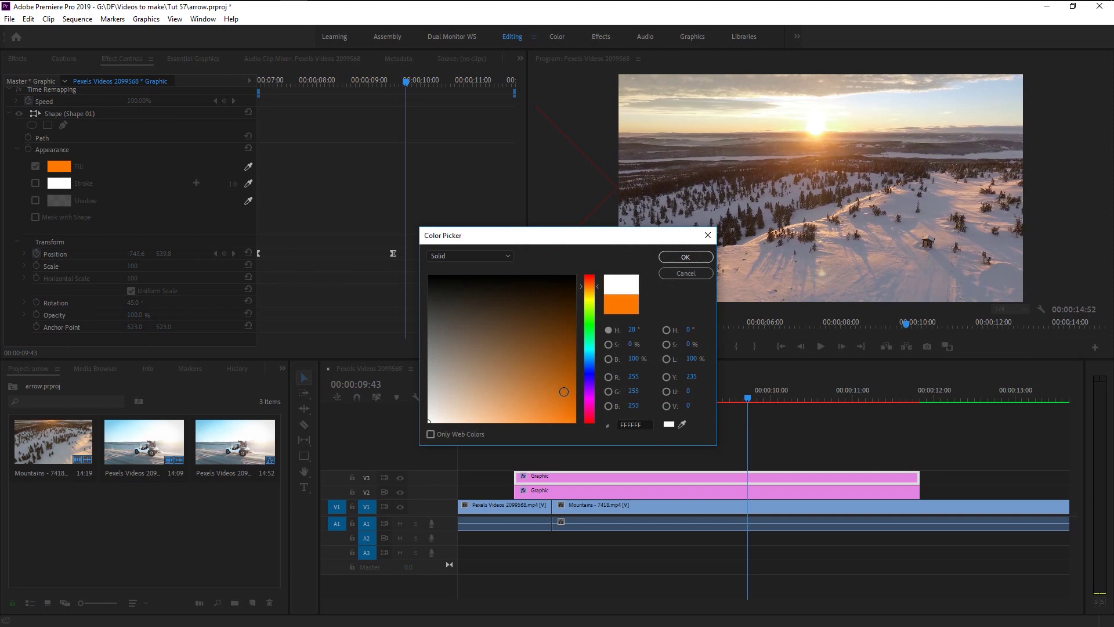
{"action": "left_click", "coordinate": [678, 274]}
- Slide the white V3 copy to start a few frames later, trailing the orange diamond
{"action": "left_click_drag", "start_coordinate": [663, 401], "coordinate": [580, 398]}
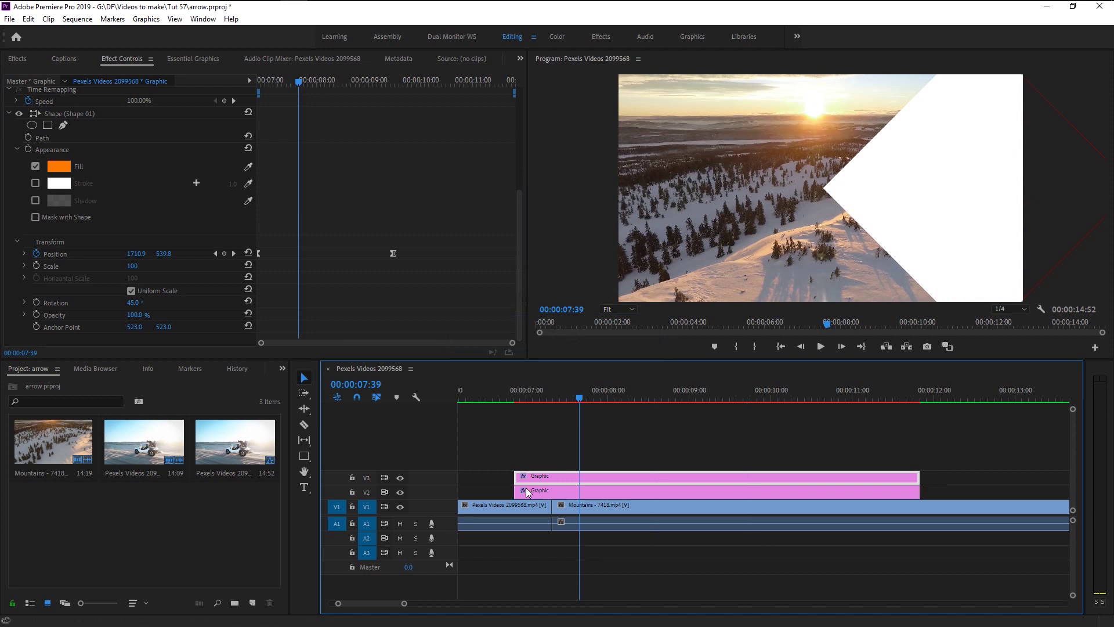
{"action": "scroll", "coordinate": [503, 486], "scroll_direction": "up", "scroll_amount": 5}
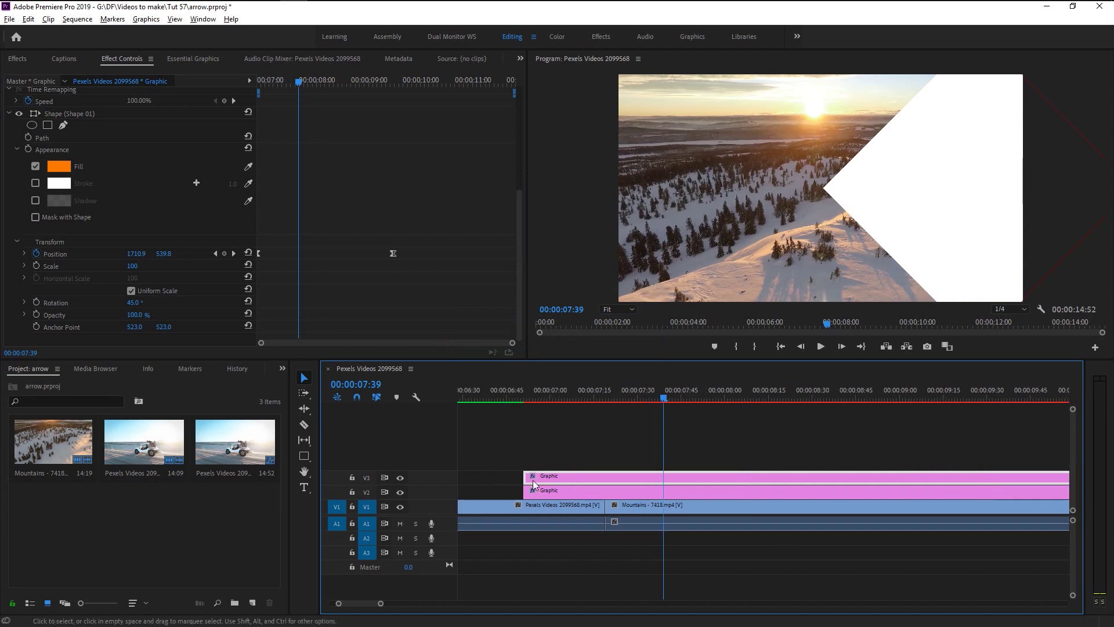
{"action": "left_click", "coordinate": [571, 396]}
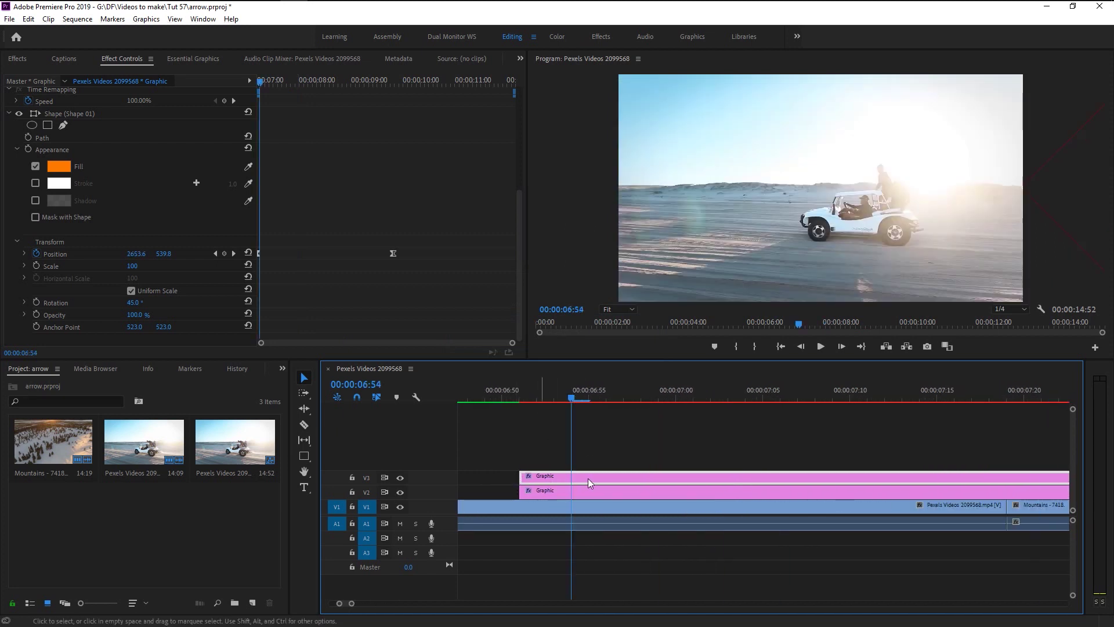
{"action": "left_click_drag", "start_coordinate": [589, 483], "coordinate": [642, 483]}
{"action": "left_click", "coordinate": [902, 397]}
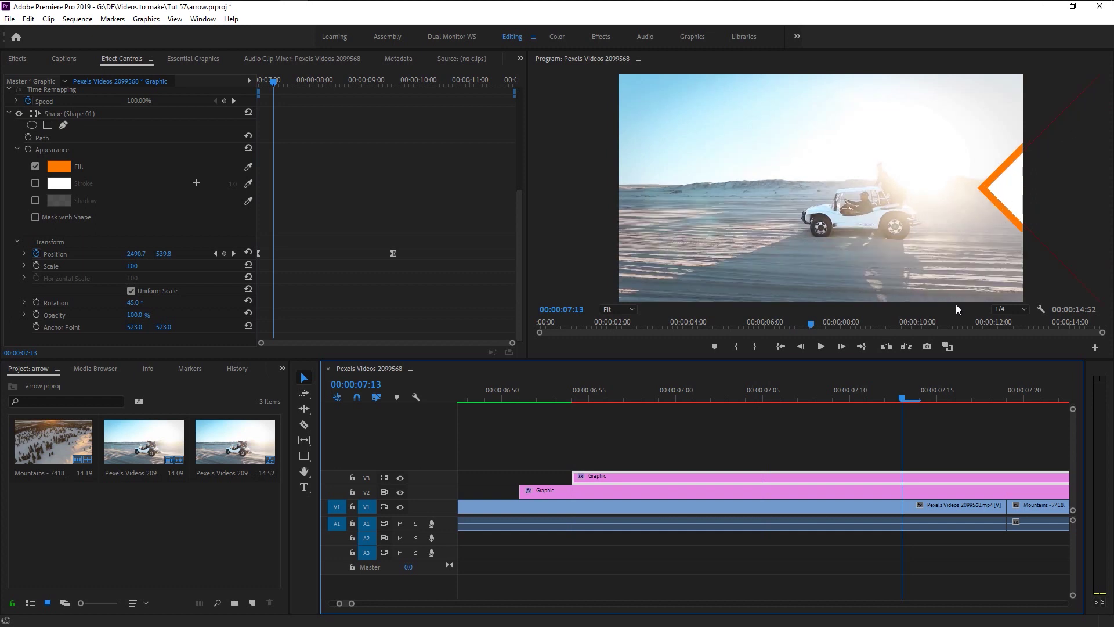
- Duplicate the arrow to V4 with a green 00B019 fill, start it later, and duplicate it again to V5
{"action": "mouse_move", "coordinate": [643, 475]}
{"action": "left_mouse_down"}
{"action": "mouse_move", "coordinate": [644, 465]}
{"action": "mouse_move", "coordinate": [629, 467]}
{"action": "left_mouse_up"}
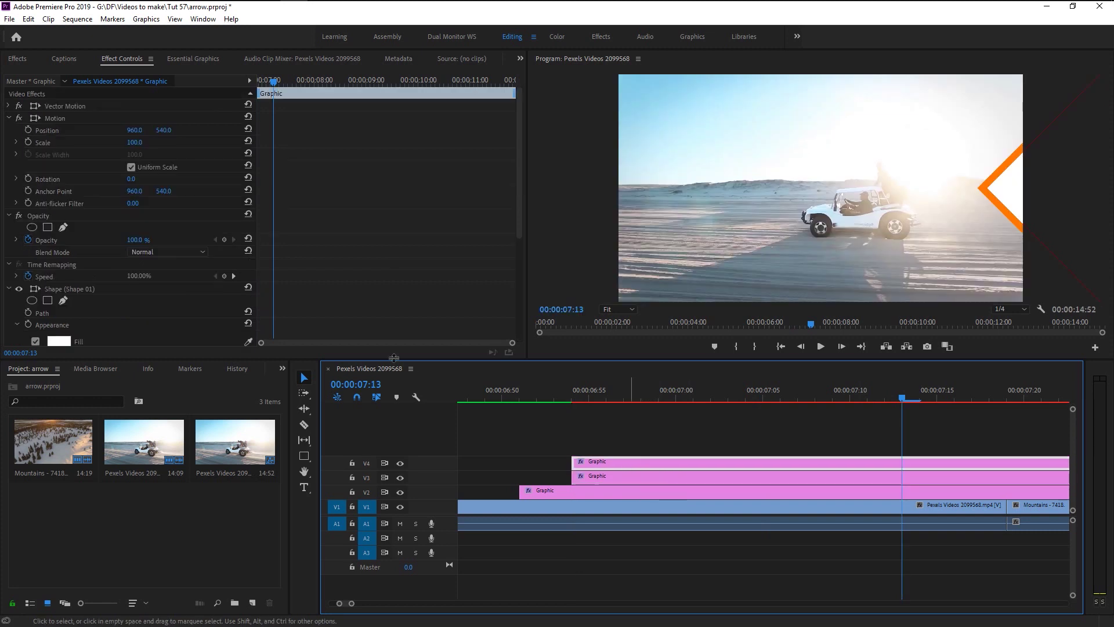
{"action": "left_click", "coordinate": [60, 342]}
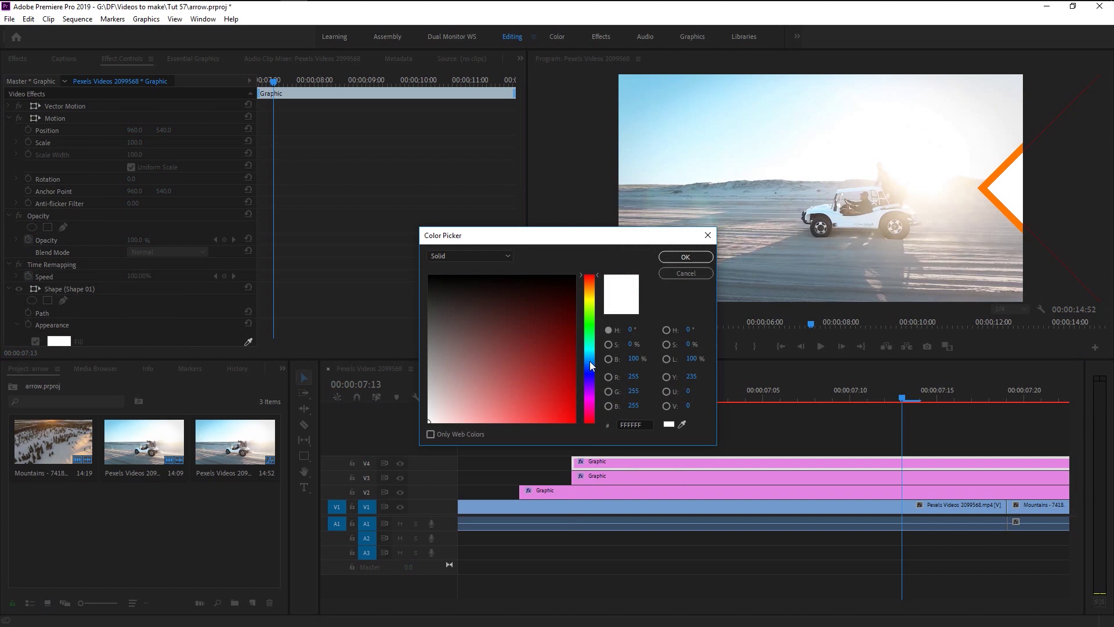
{"action": "left_click_drag", "start_coordinate": [590, 361], "coordinate": [591, 343]}
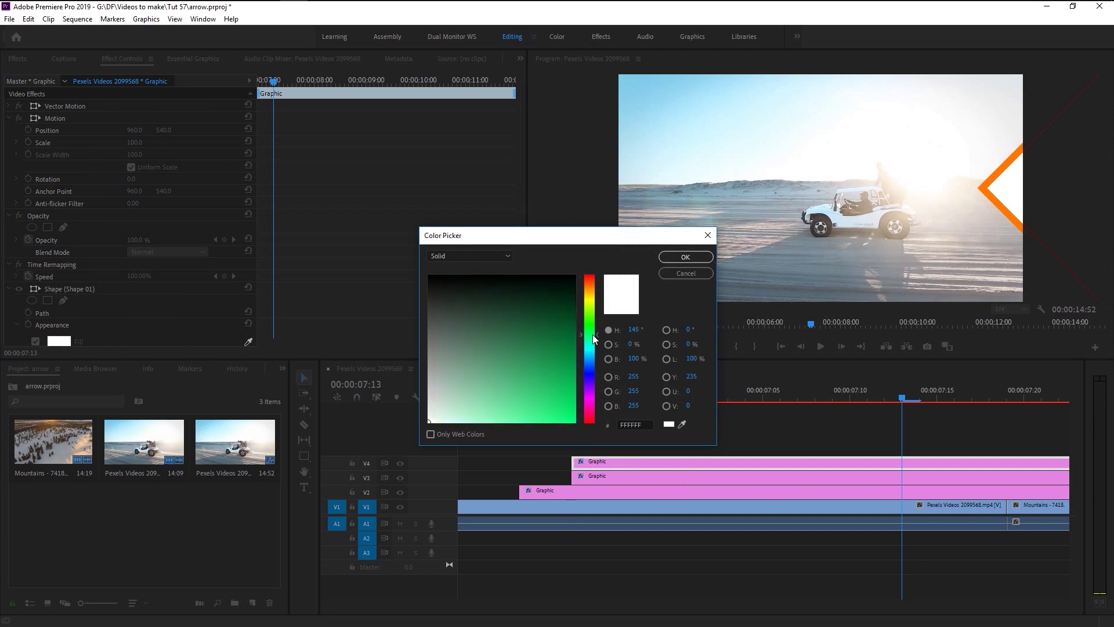
{"action": "left_click", "coordinate": [593, 329]}
{"action": "left_click_drag", "start_coordinate": [561, 400], "coordinate": [583, 376]}
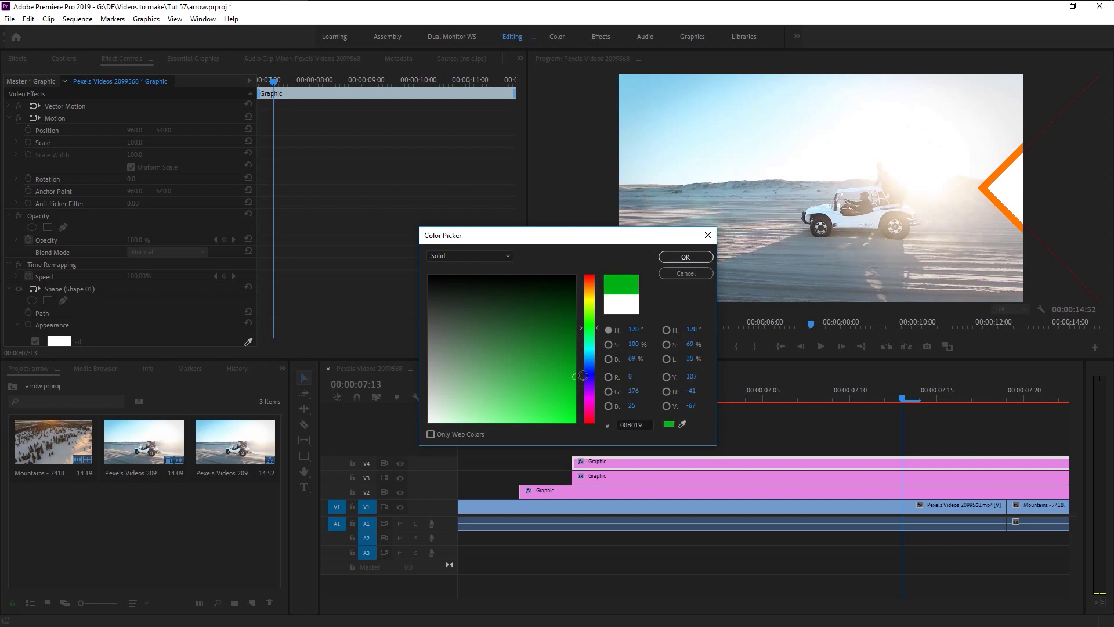
{"action": "left_click", "coordinate": [675, 257]}
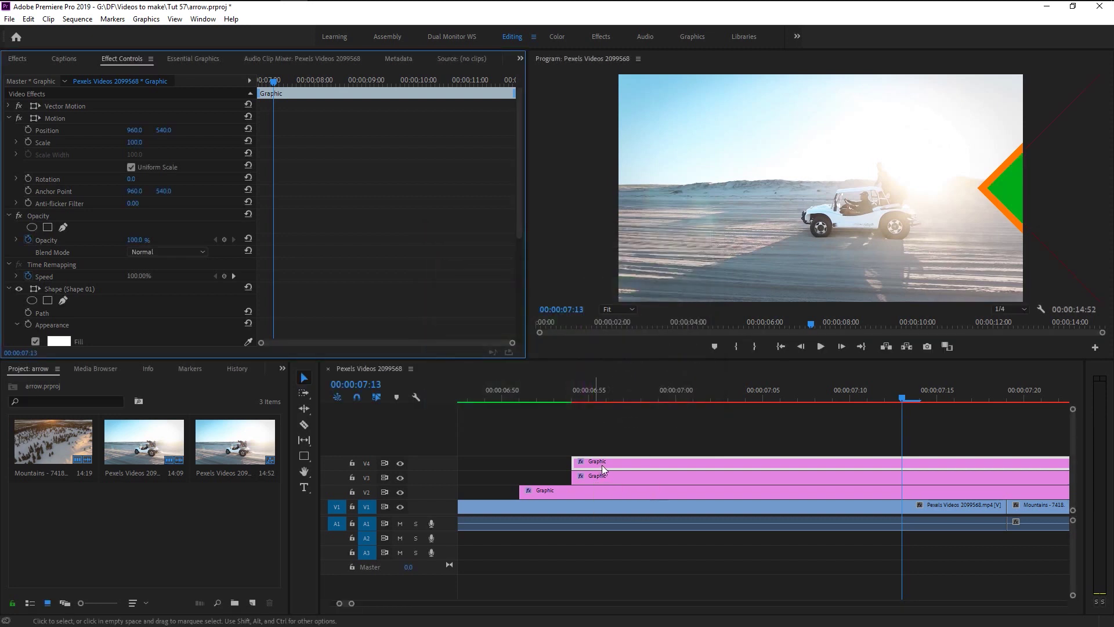
{"action": "left_click_drag", "start_coordinate": [607, 466], "coordinate": [622, 465]}
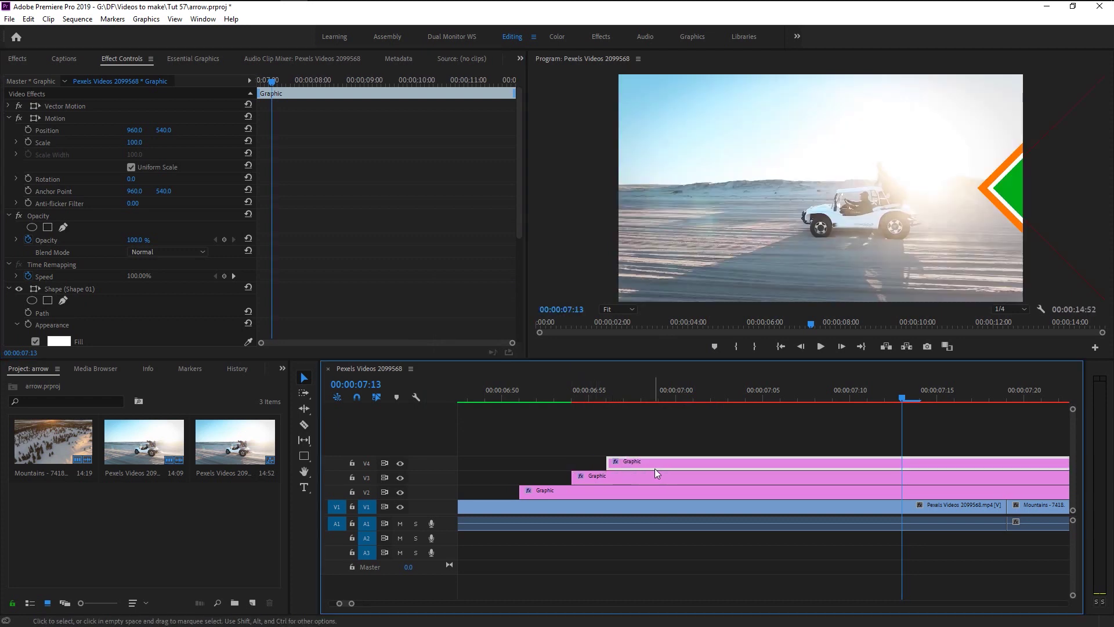
{"action": "left_click_drag", "start_coordinate": [655, 468], "coordinate": [657, 450]}
- Give the V5 arrow copy a bright cyan fill and start it a few frames after the green layer
{"action": "left_click", "coordinate": [649, 452]}
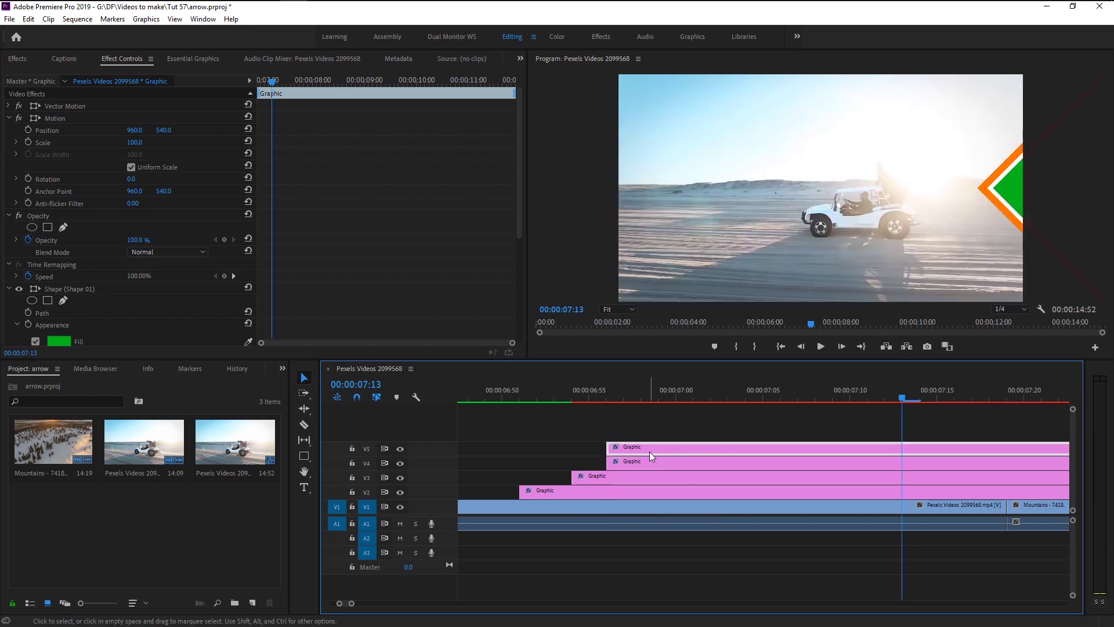
{"action": "left_click", "coordinate": [62, 343]}
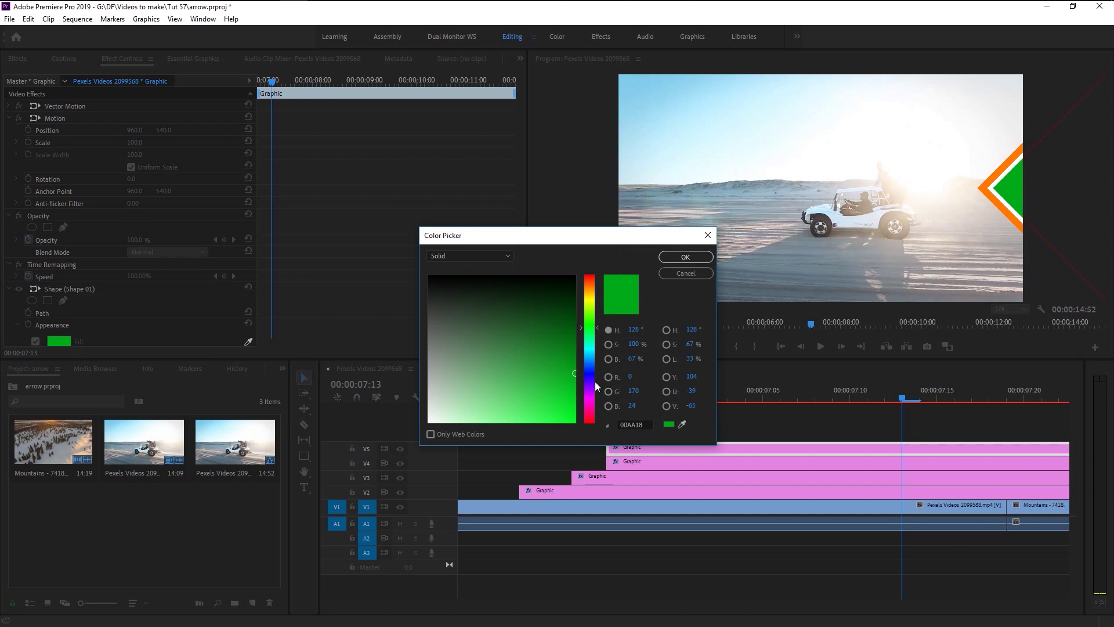
{"action": "left_click_drag", "start_coordinate": [590, 365], "coordinate": [591, 351]}
{"action": "left_click", "coordinate": [575, 422]}
{"action": "left_click", "coordinate": [683, 259]}
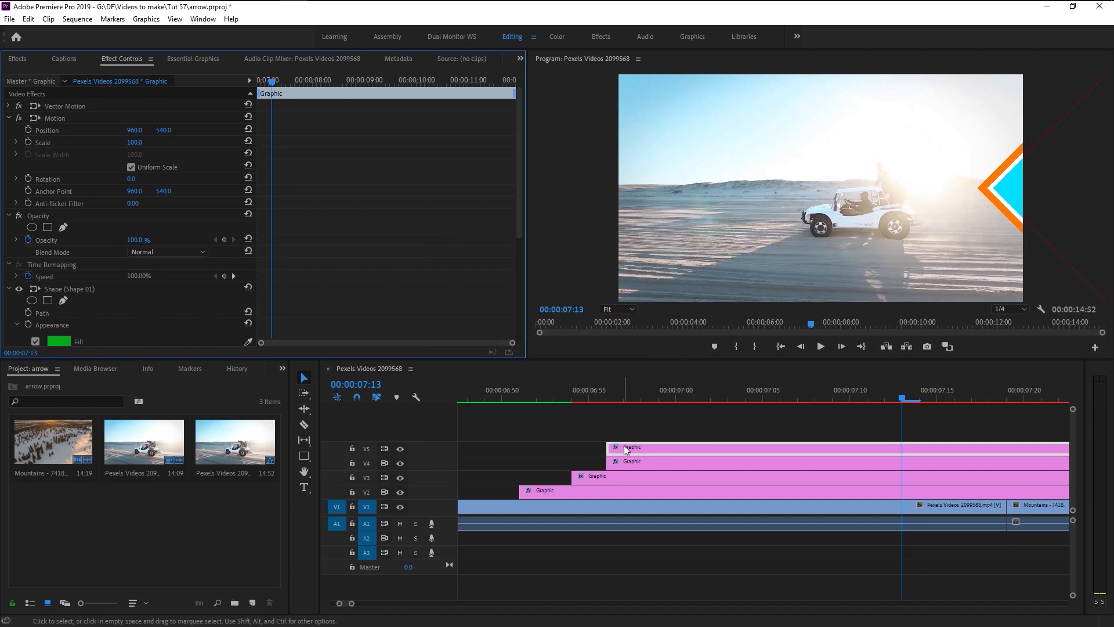
{"action": "left_click_drag", "start_coordinate": [657, 448], "coordinate": [691, 447]}
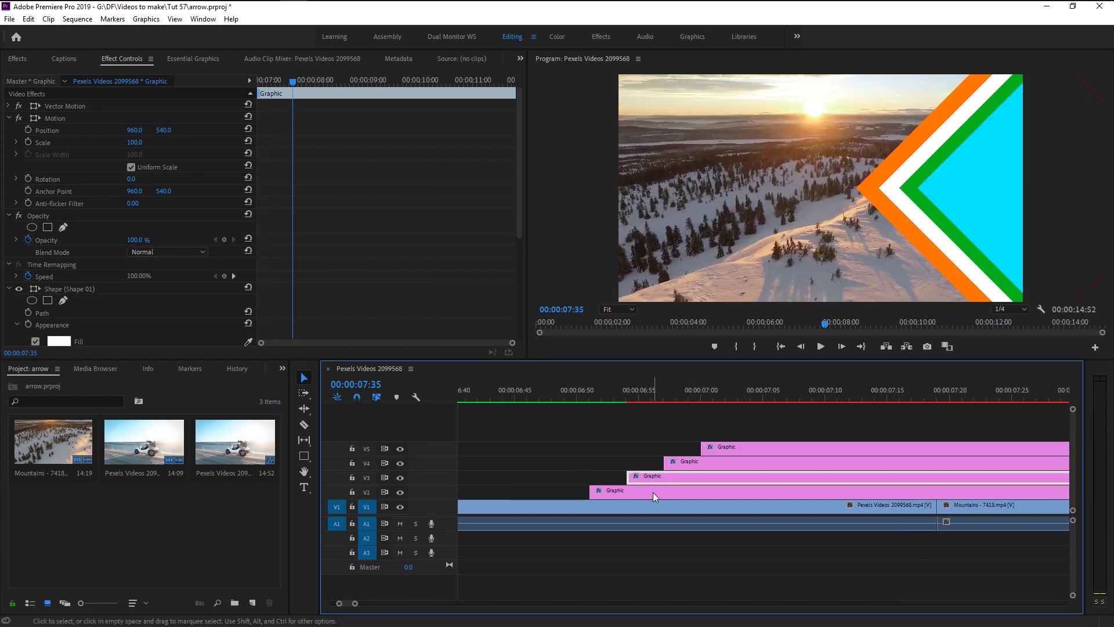
- Change the bottom V2 arrow's fill from orange to red-orange FF3600
{"action": "left_click", "coordinate": [653, 492]}
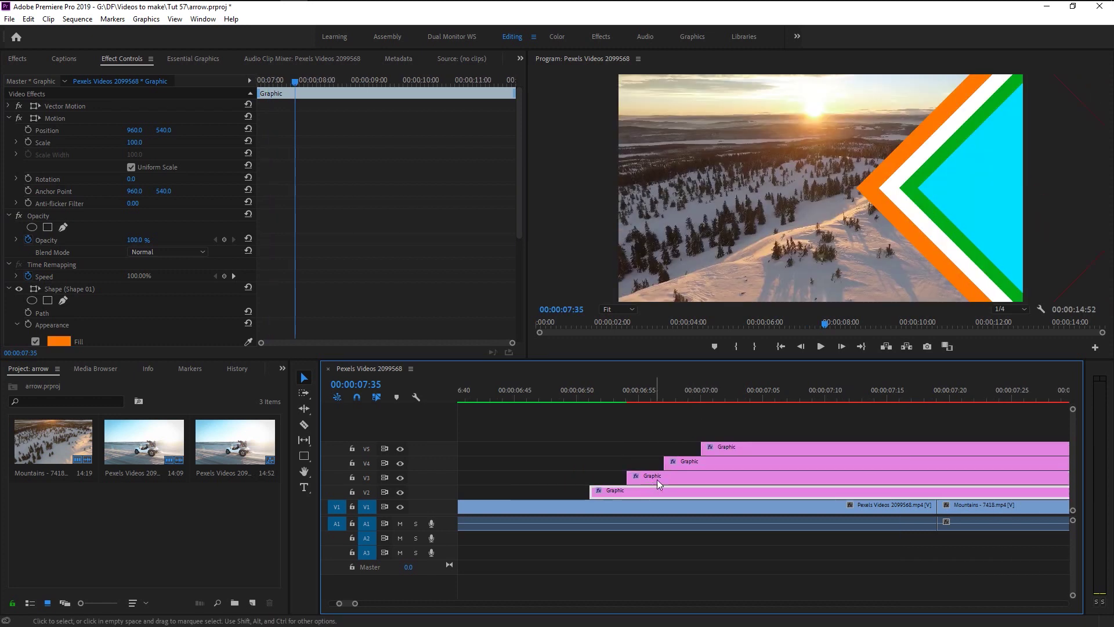
{"action": "left_click", "coordinate": [66, 341]}
{"action": "left_click_drag", "start_coordinate": [586, 295], "coordinate": [589, 279]}
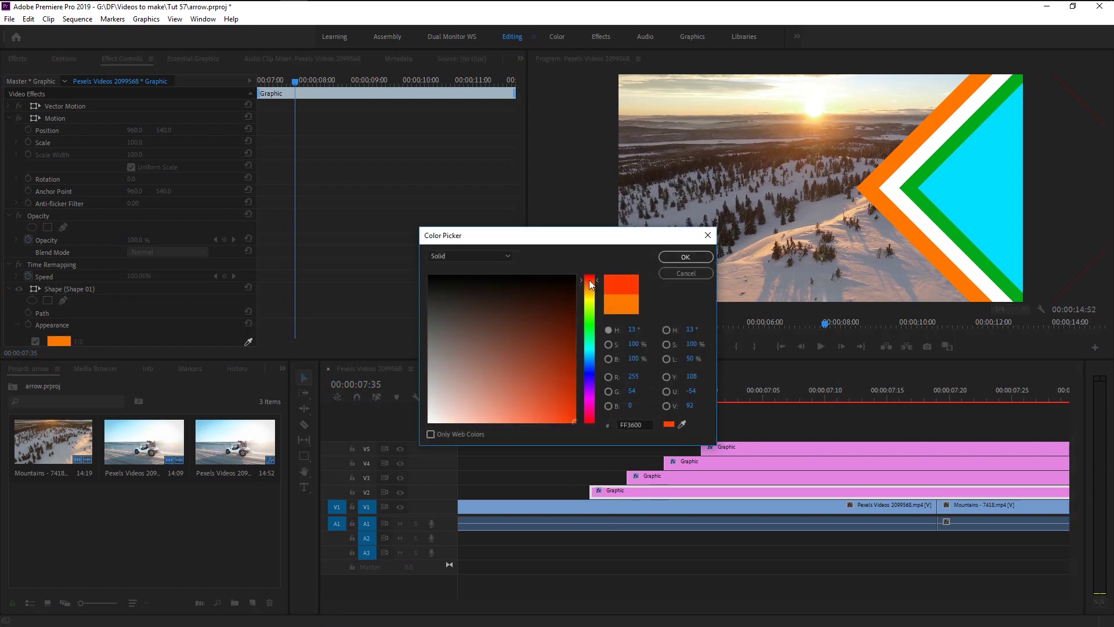
{"action": "left_click", "coordinate": [685, 259]}
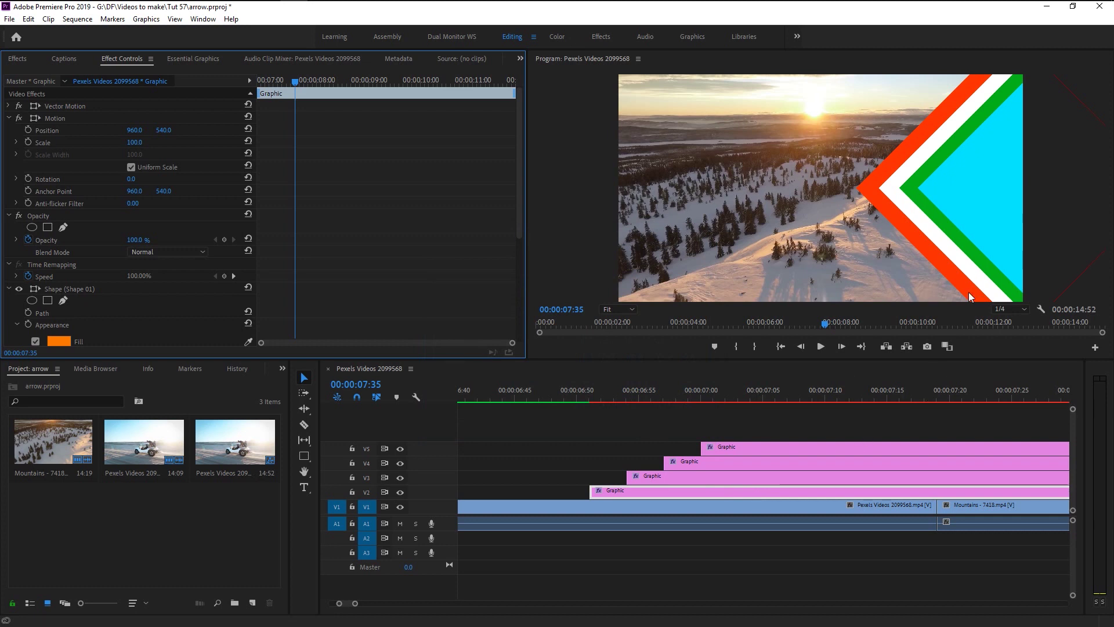
- Recolour the green V4 arrow to magenta F000FF, then select all four arrow clips
{"action": "left_click", "coordinate": [783, 467]}
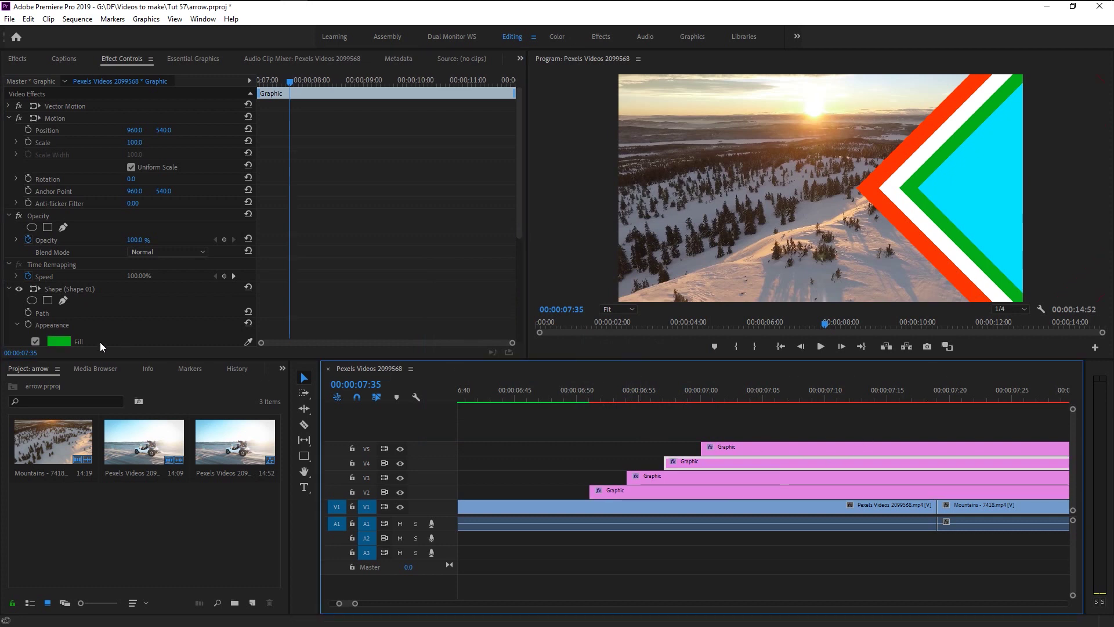
{"action": "left_click", "coordinate": [59, 342]}
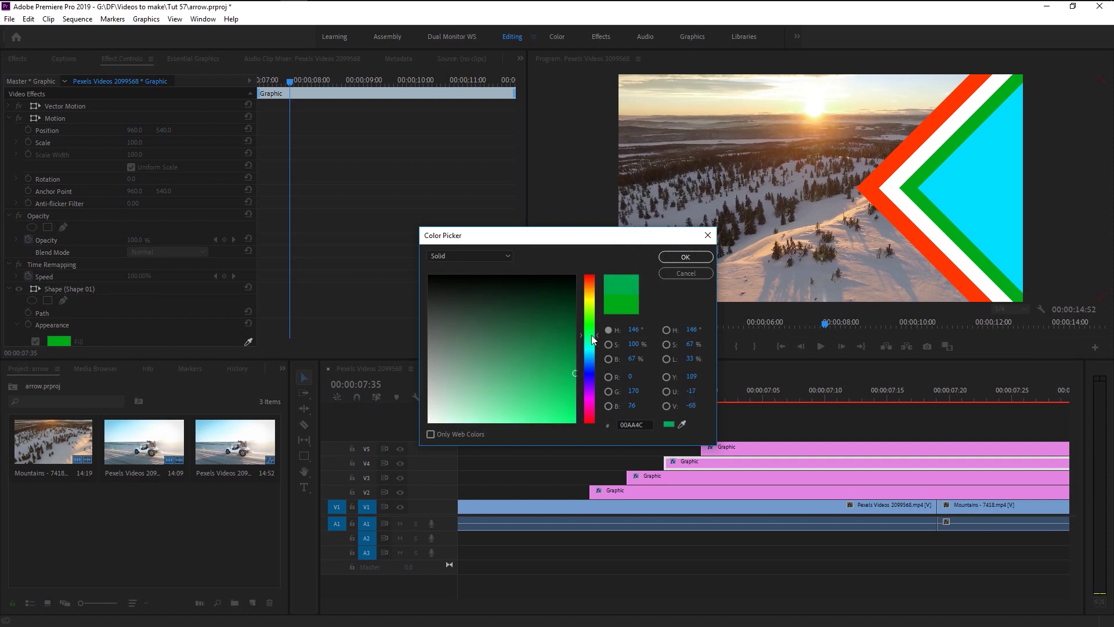
{"action": "mouse_move", "coordinate": [591, 335]}
{"action": "left_mouse_down"}
{"action": "mouse_move", "coordinate": [580, 397]}
{"action": "mouse_move", "coordinate": [592, 428]}
{"action": "left_mouse_up"}
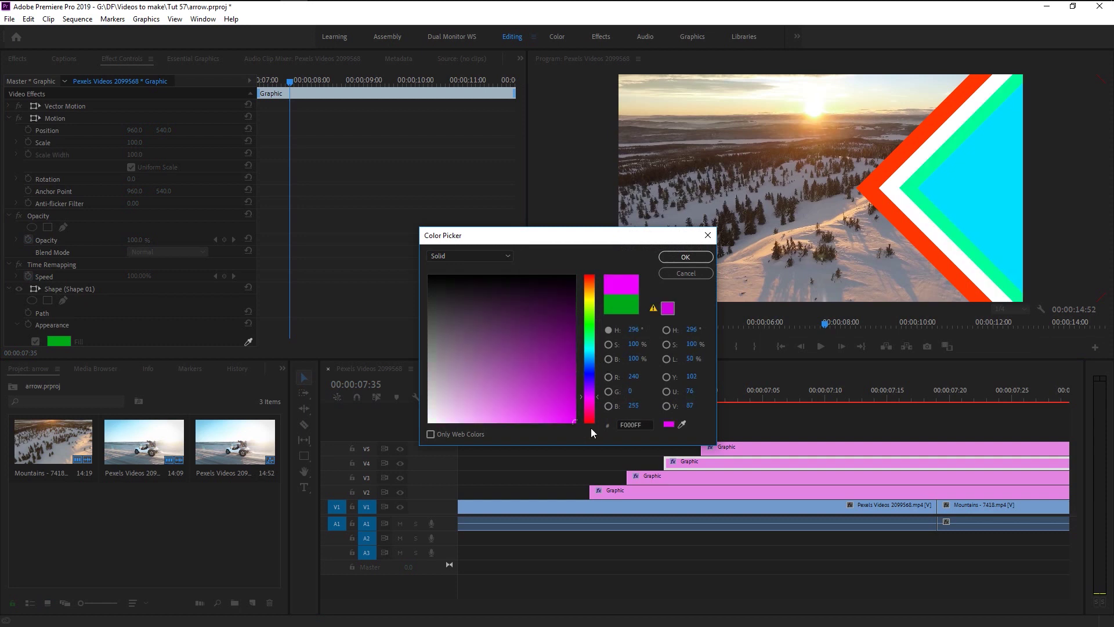
{"action": "left_click", "coordinate": [671, 259]}
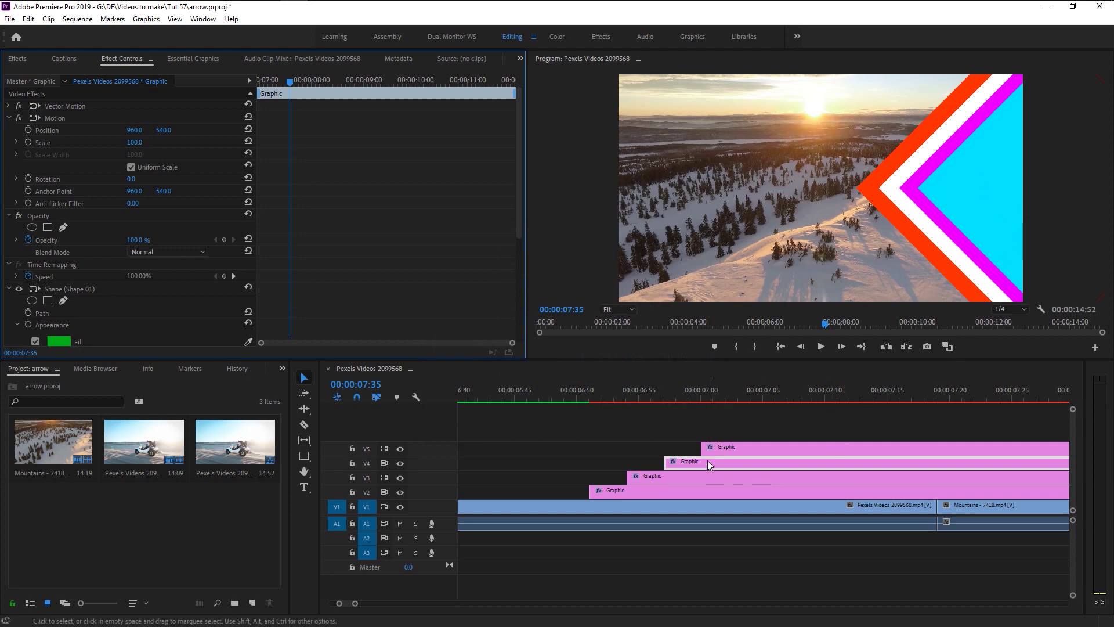
{"action": "left_click_drag", "start_coordinate": [653, 416], "coordinate": [796, 490]}
- Nest the selected V2–V5 Graphic clips into a sequence named 'arrows'
{"action": "right_click", "coordinate": [796, 490]}
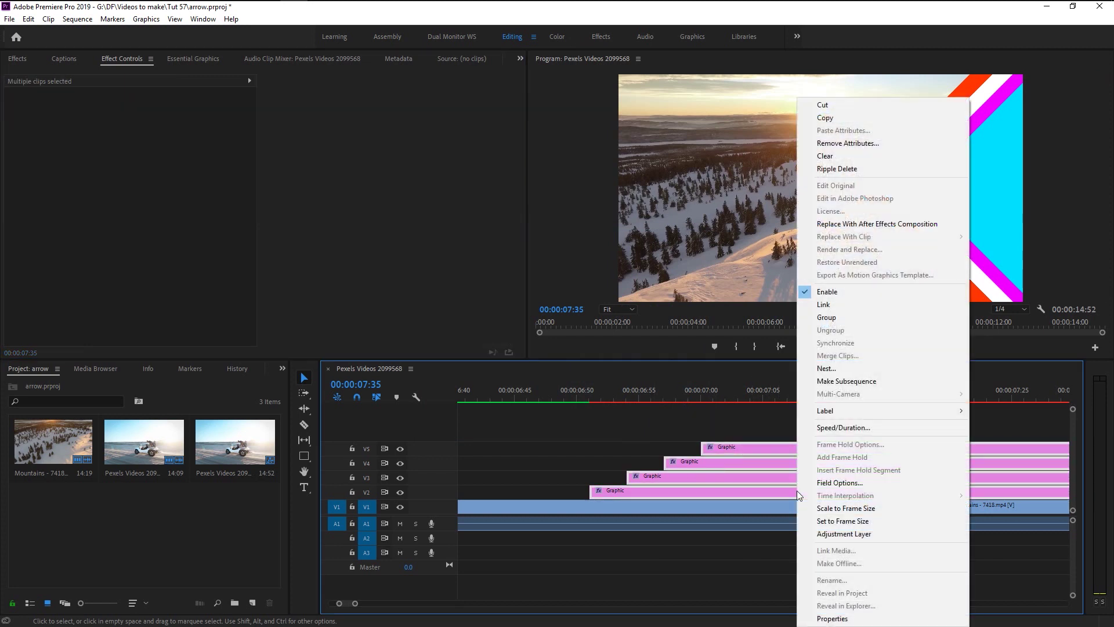
{"action": "left_click", "coordinate": [856, 368]}
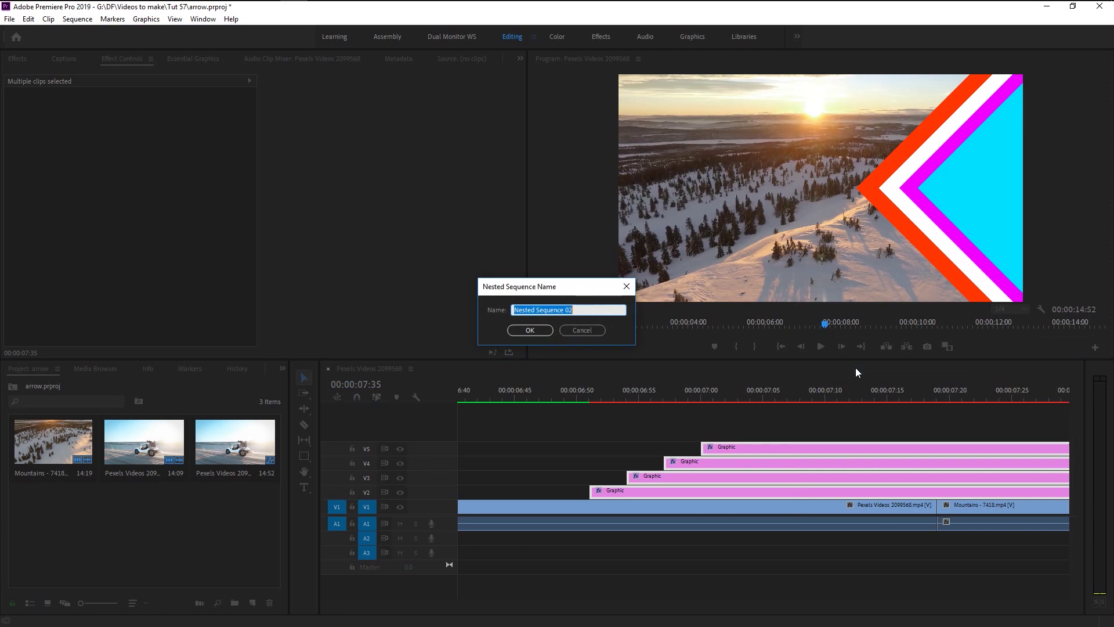
{"action": "type", "text": "arrows"}
{"action": "key", "text": "Return"}
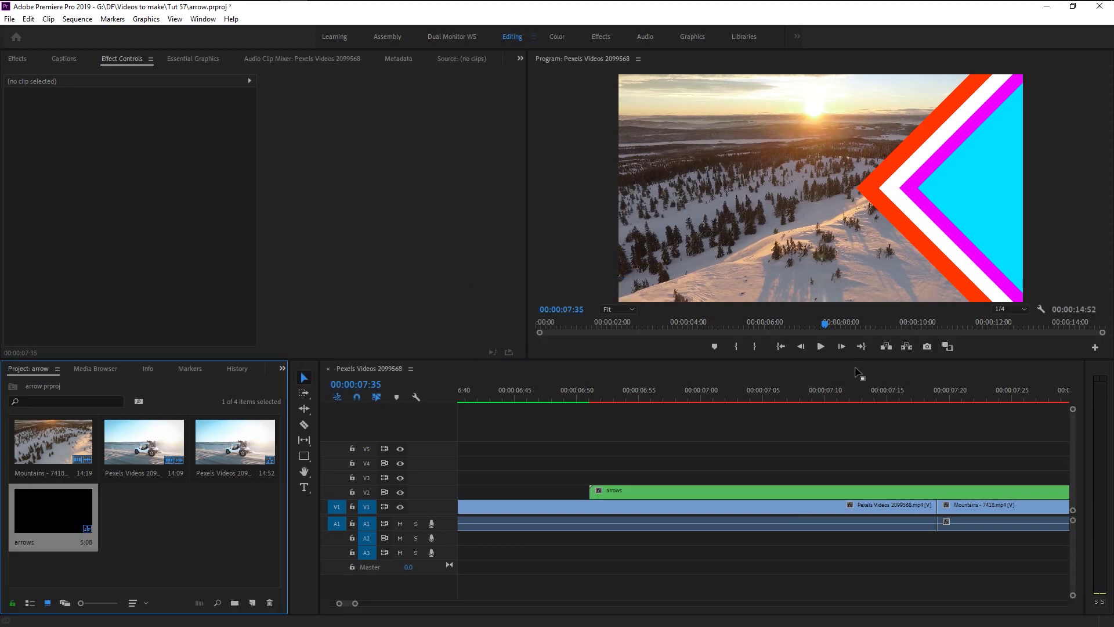
- Open the arrows nested sequence from its clip on the timeline
{"action": "scroll", "coordinate": [656, 441], "scroll_direction": "down", "scroll_amount": 5}
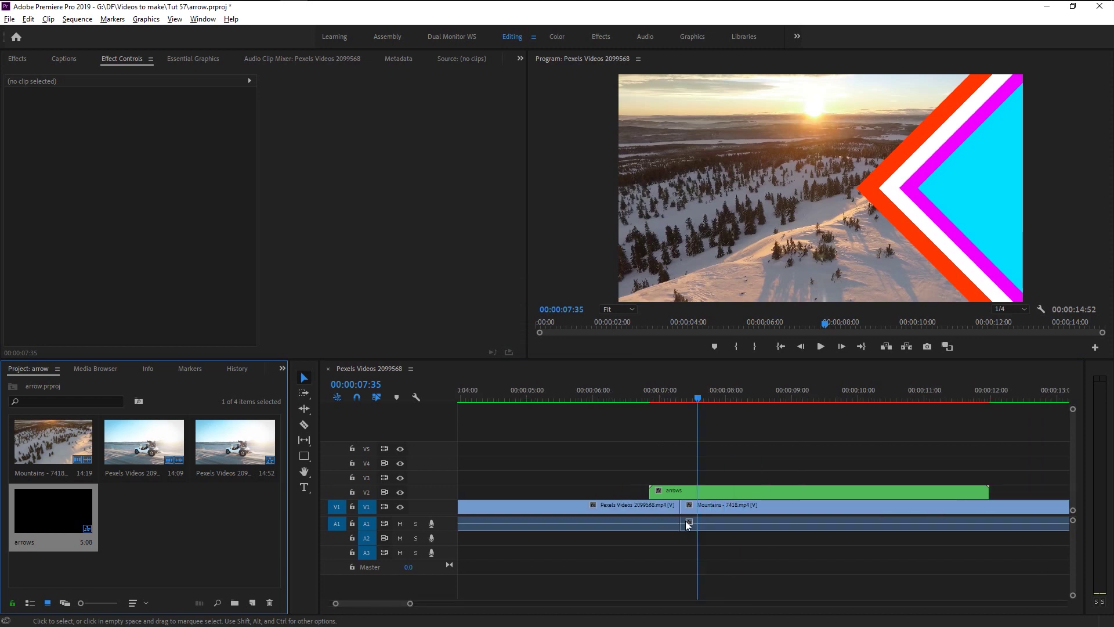
{"action": "left_click", "coordinate": [625, 397]}
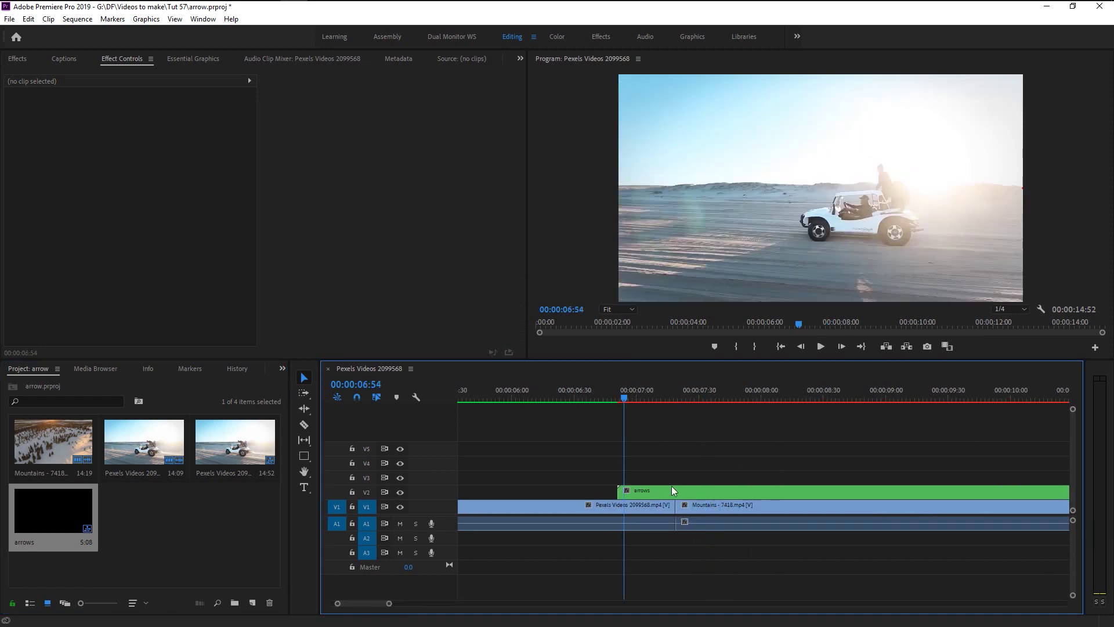
{"action": "left_click", "coordinate": [672, 486]}
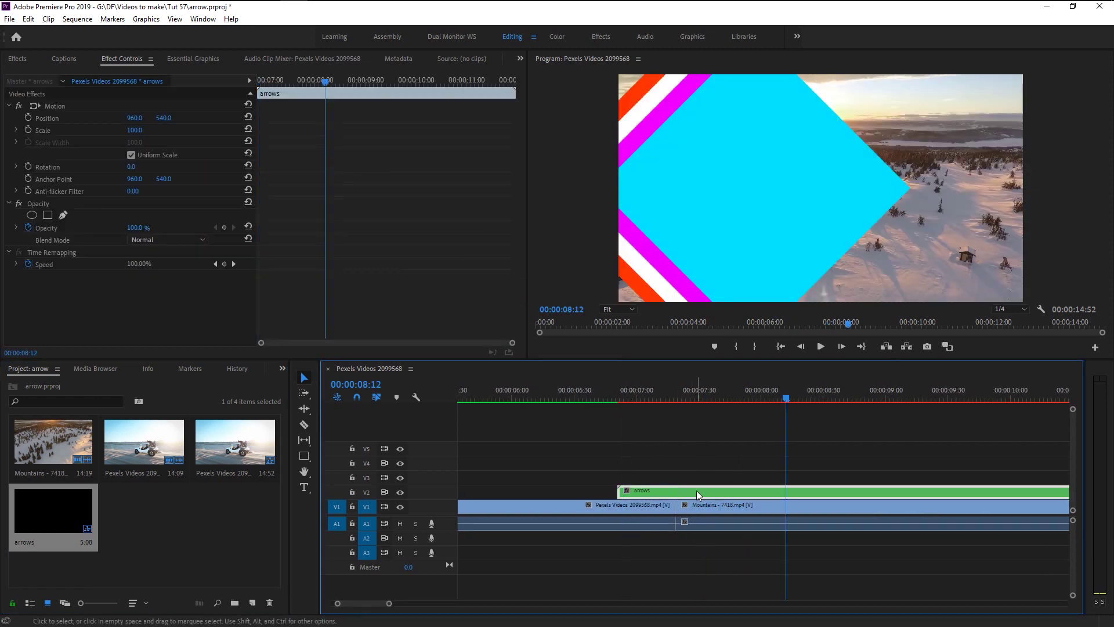
{"action": "double_click", "coordinate": [697, 490]}
- Check the top Graphic layer's context menu inside arrows, then dismiss it
{"action": "left_click", "coordinate": [554, 434]}
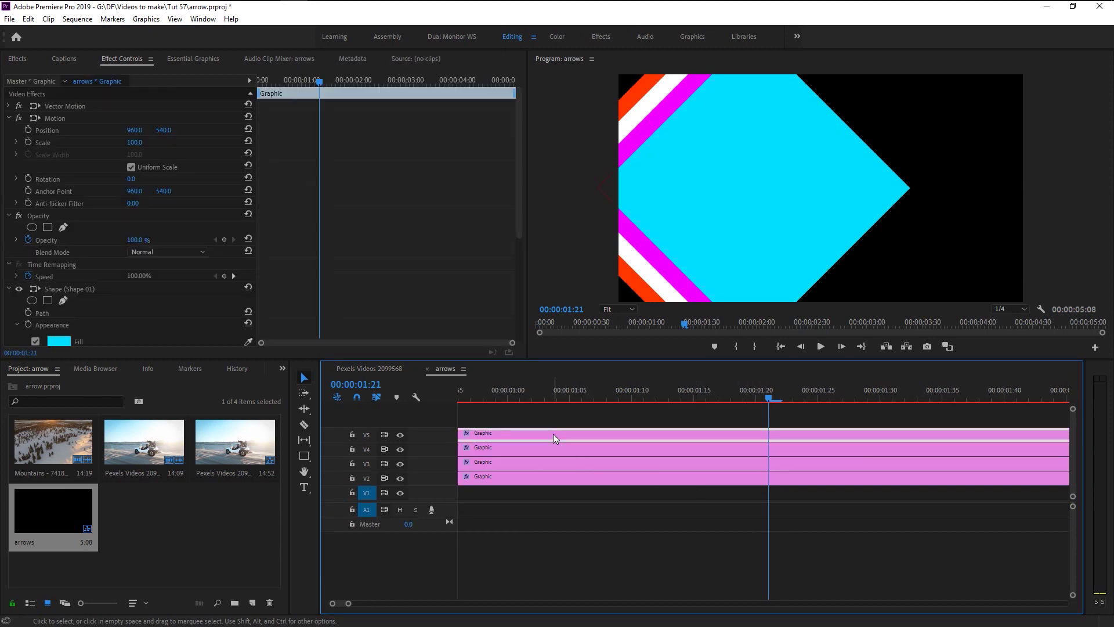
{"action": "right_click", "coordinate": [553, 438]}
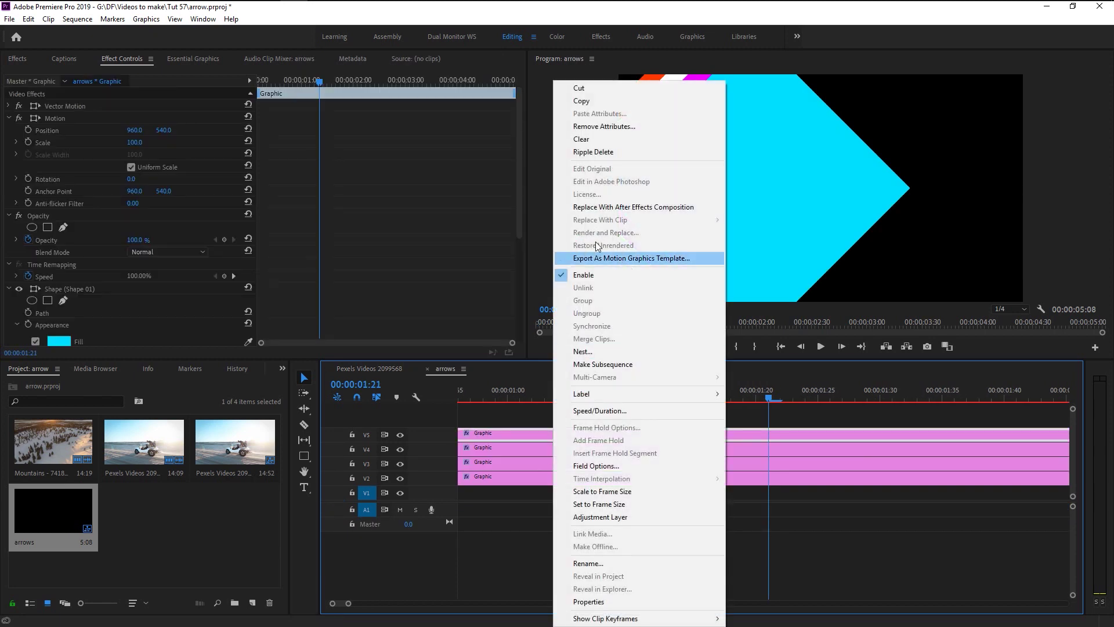
{"action": "left_click", "coordinate": [623, 105]}
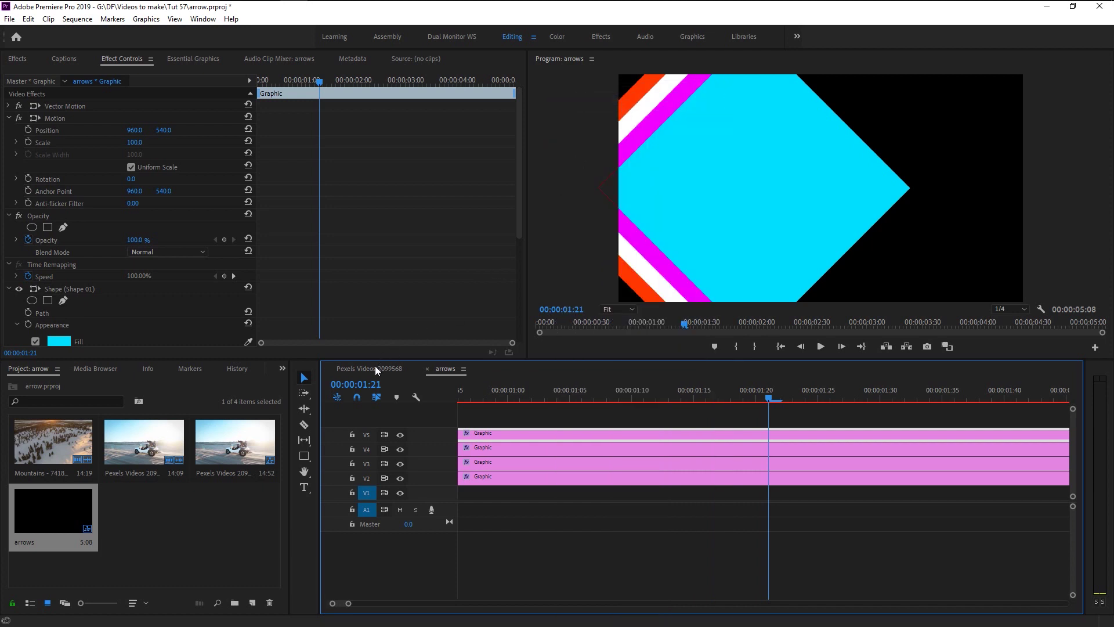
- Return to the Pexels Videos 2099568 sequence with the playhead at its start
{"action": "left_click", "coordinate": [374, 369]}
{"action": "left_click_drag", "start_coordinate": [360, 598], "coordinate": [332, 593]}
{"action": "left_click", "coordinate": [460, 397]}
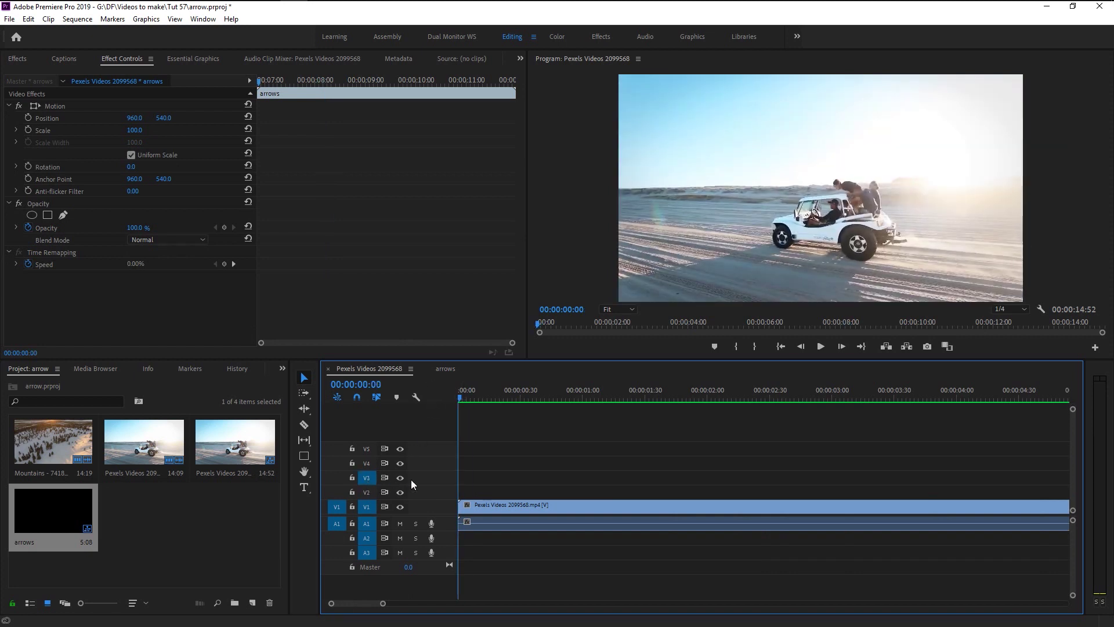
- Target only track V3 and paste the copied Graphic clip at the sequence start
{"action": "left_click", "coordinate": [368, 478]}
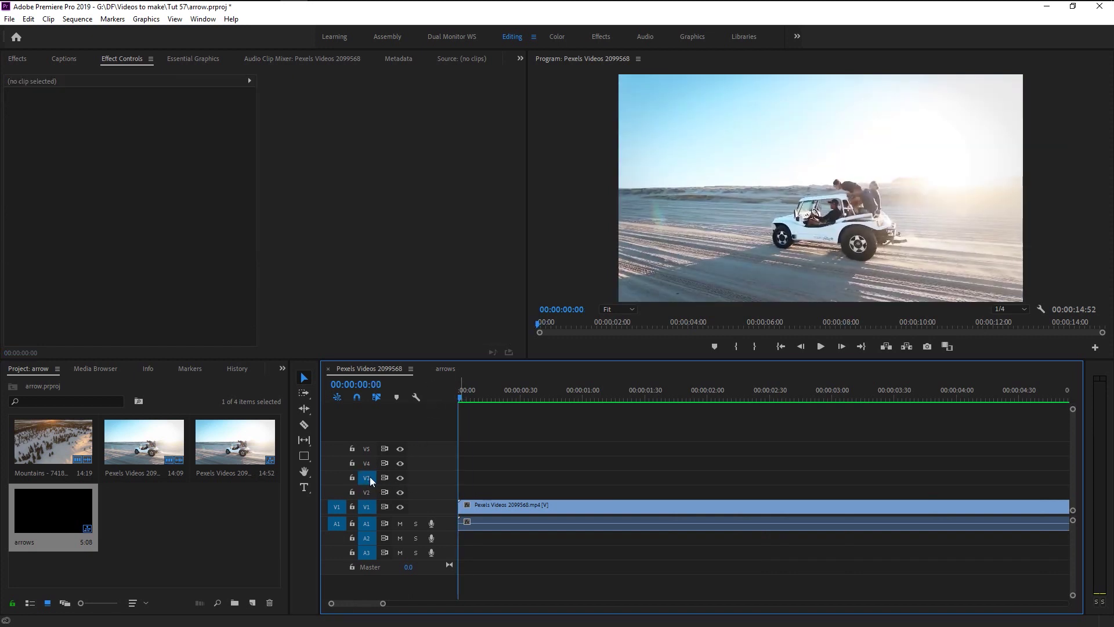
{"action": "left_click", "coordinate": [365, 508]}
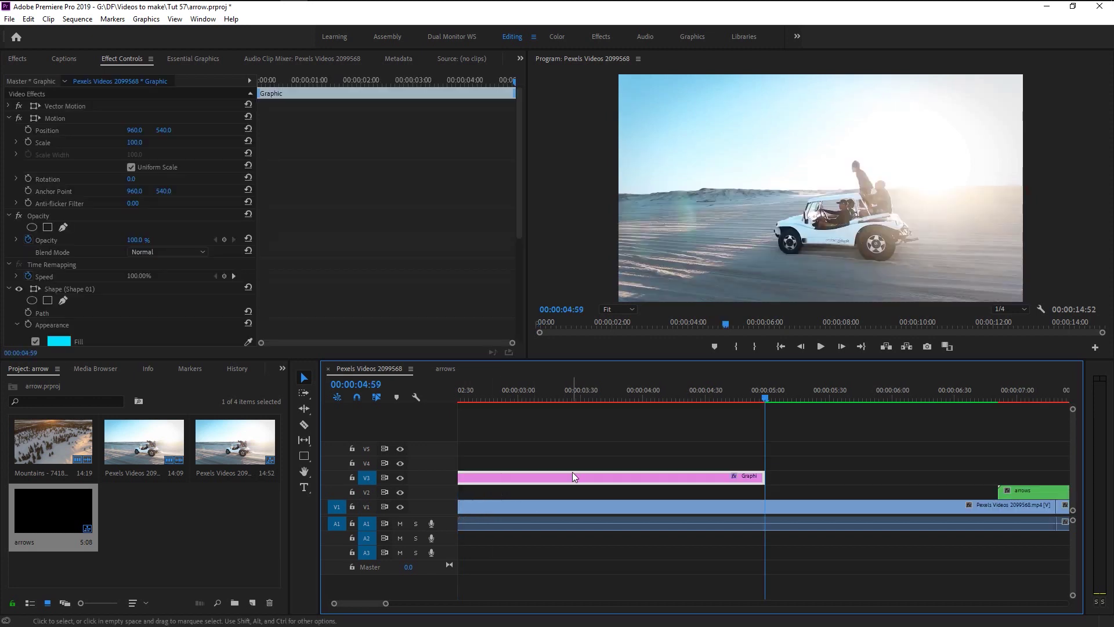
{"action": "key", "text": "minus"}
{"action": "key", "text": "minus"}
{"action": "key", "text": "minus"}
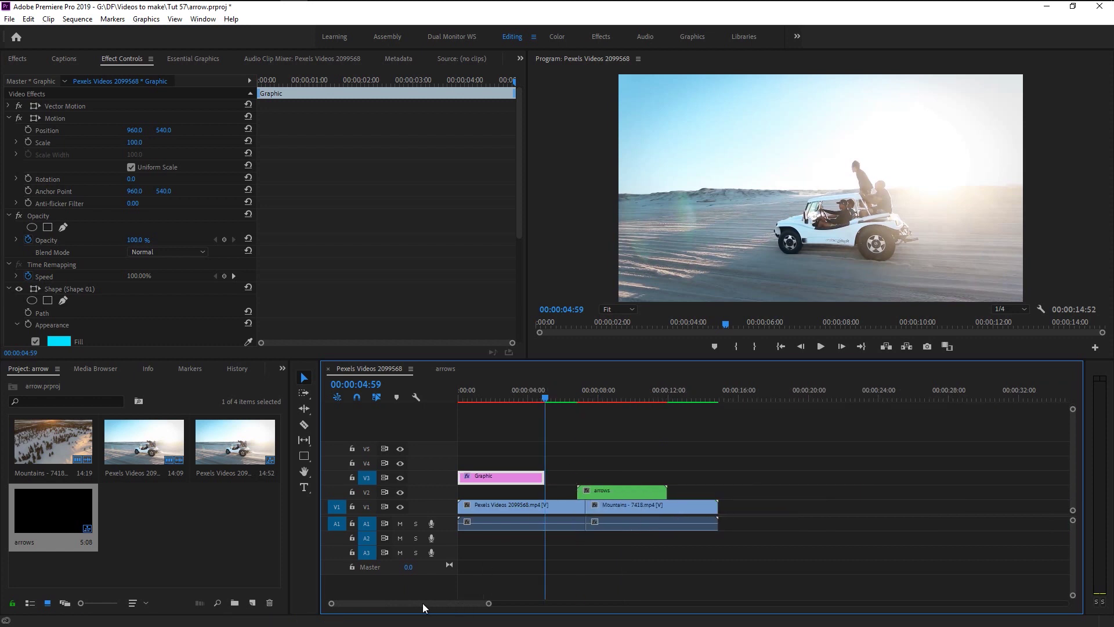
{"action": "left_click", "coordinate": [513, 396]}
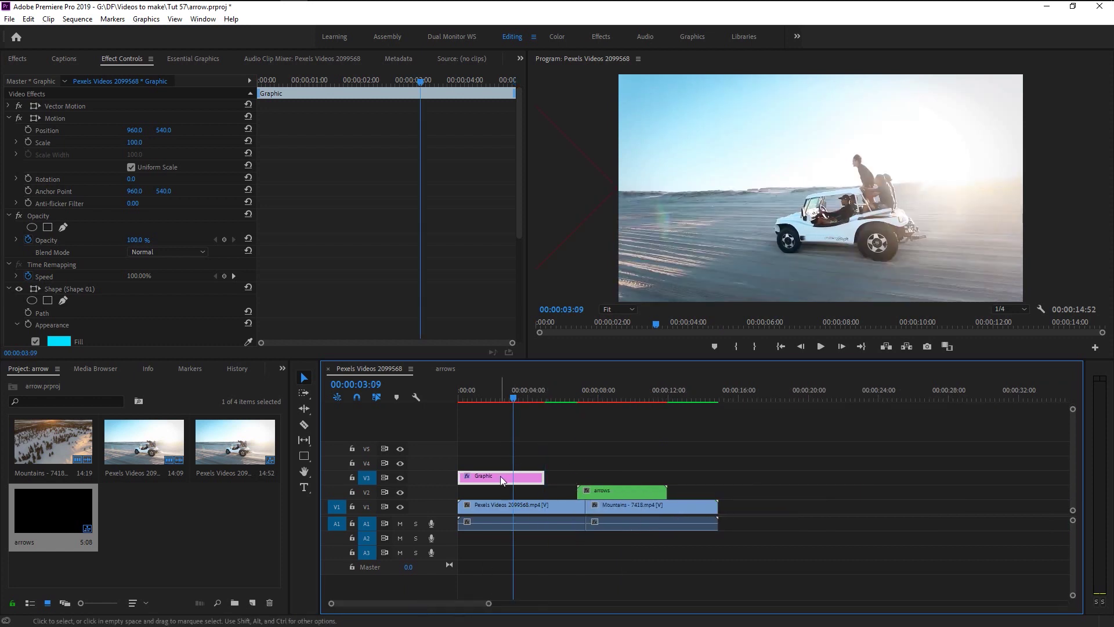
{"action": "scroll", "coordinate": [68, 260], "scroll_direction": "down", "scroll_amount": 3}
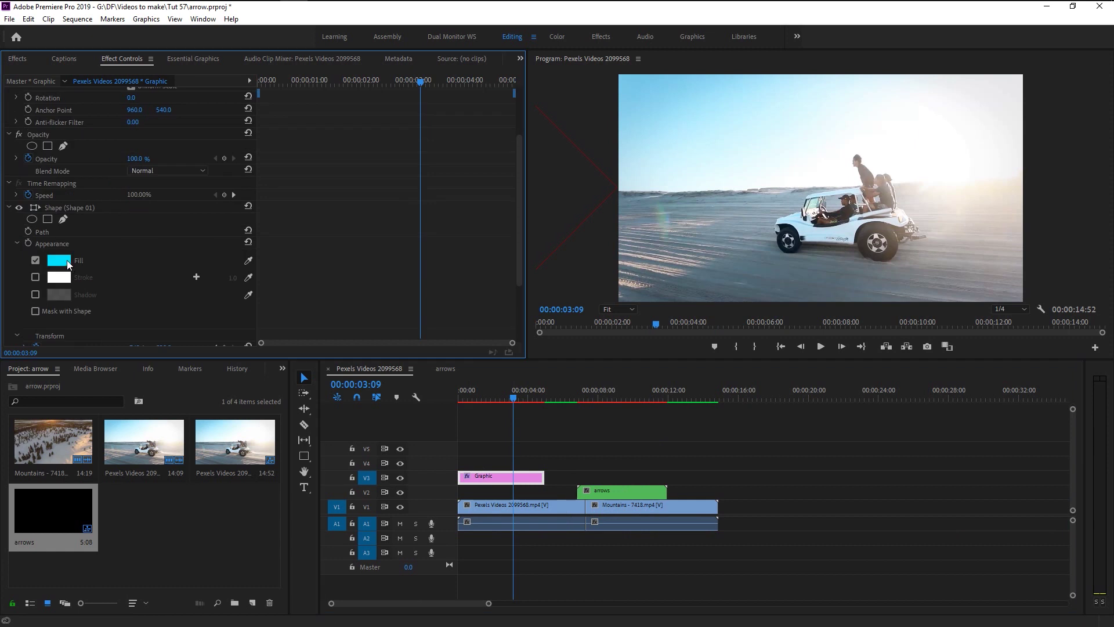
{"action": "left_click", "coordinate": [68, 260]}
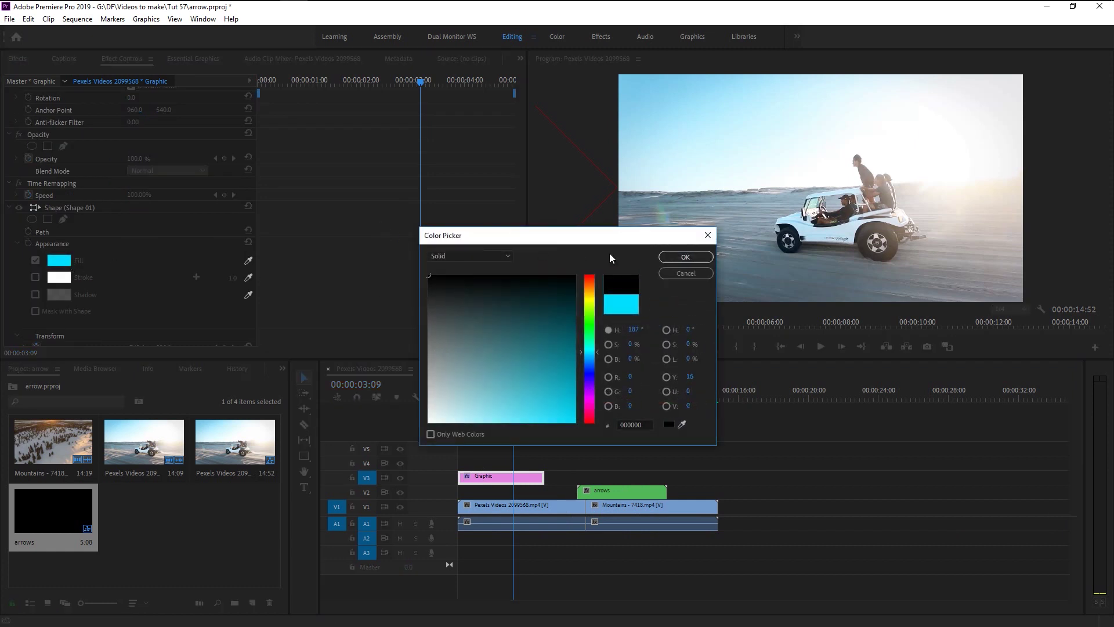
{"action": "left_click", "coordinate": [668, 273]}
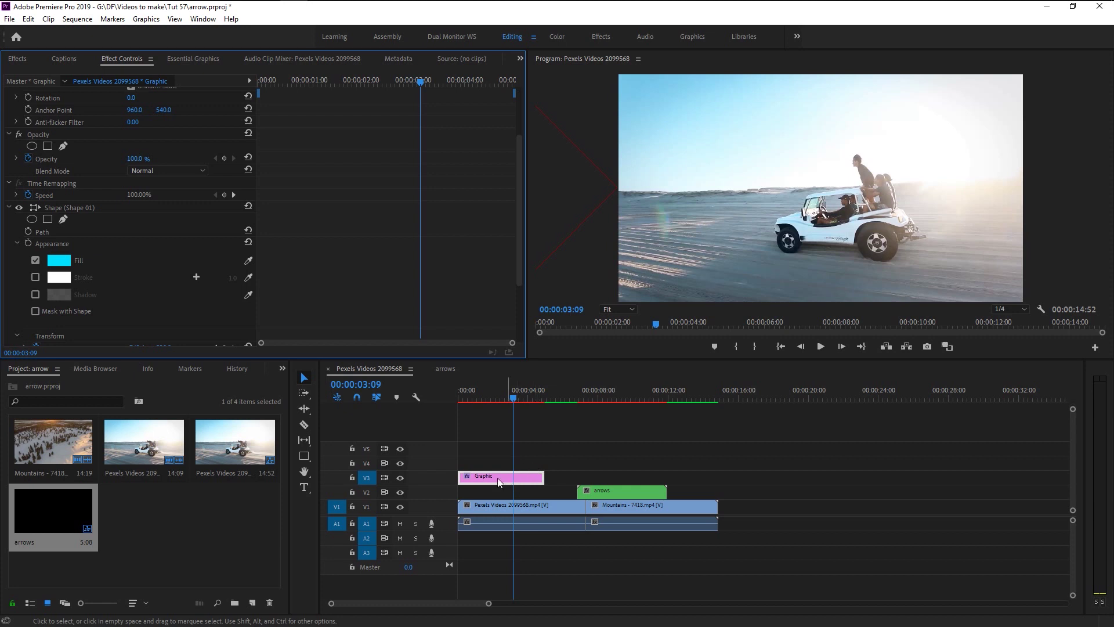
{"action": "left_click_drag", "start_coordinate": [486, 476], "coordinate": [640, 477]}
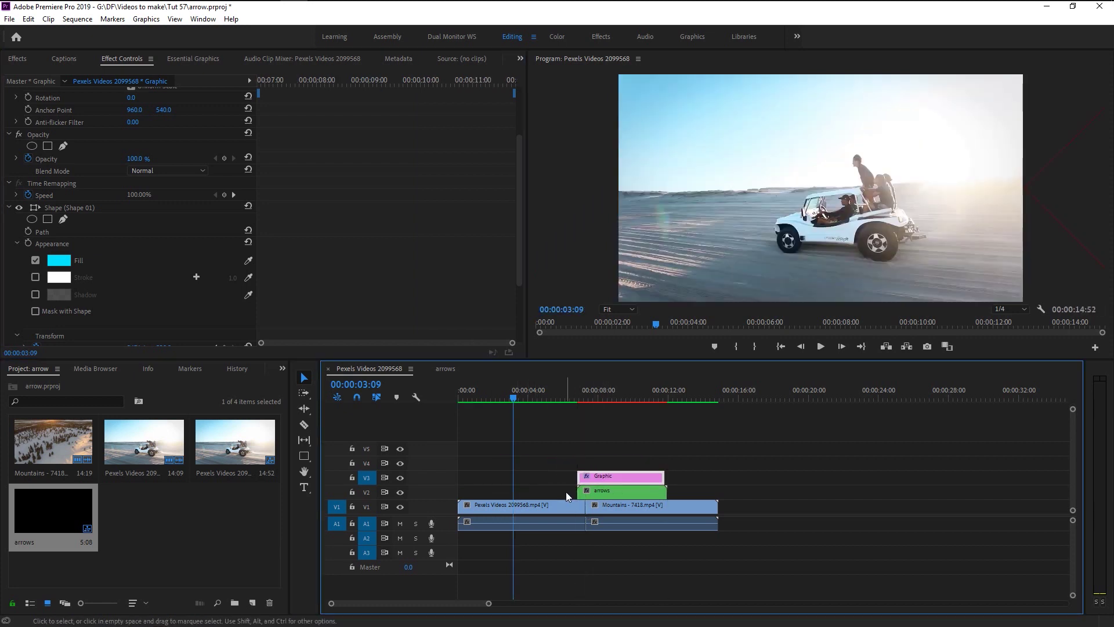
- Place the Graphic clip on V3 above arrows, starting just after 00:00:07:00
{"action": "scroll", "coordinate": [566, 492], "scroll_direction": "up", "scroll_amount": 6}
{"action": "scroll", "coordinate": [626, 434], "scroll_direction": "up", "scroll_amount": 5}
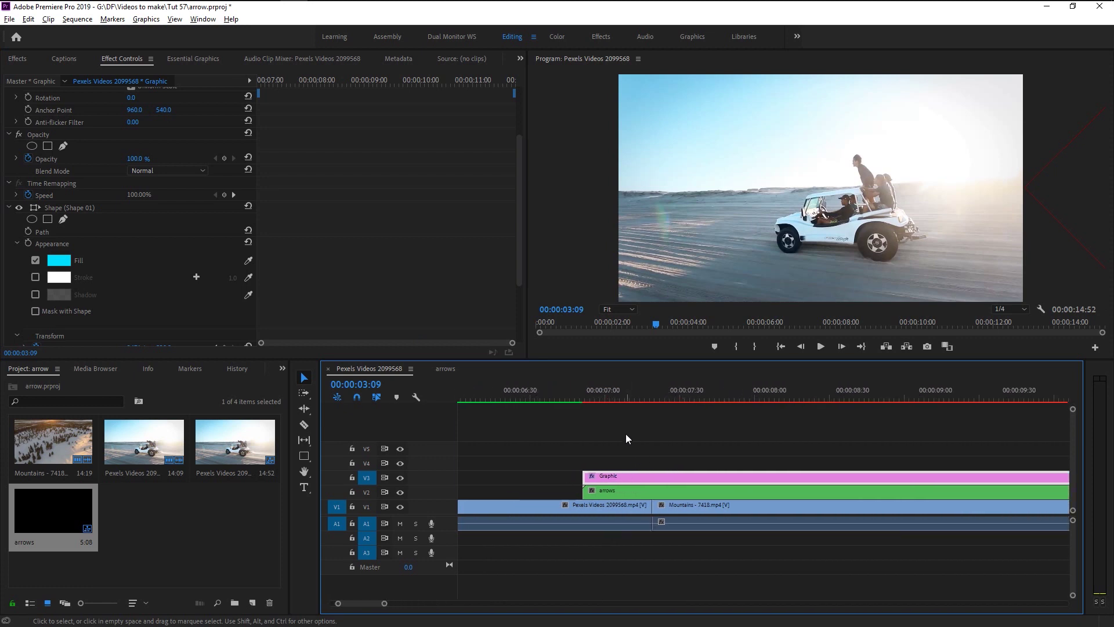
{"action": "left_click", "coordinate": [521, 400]}
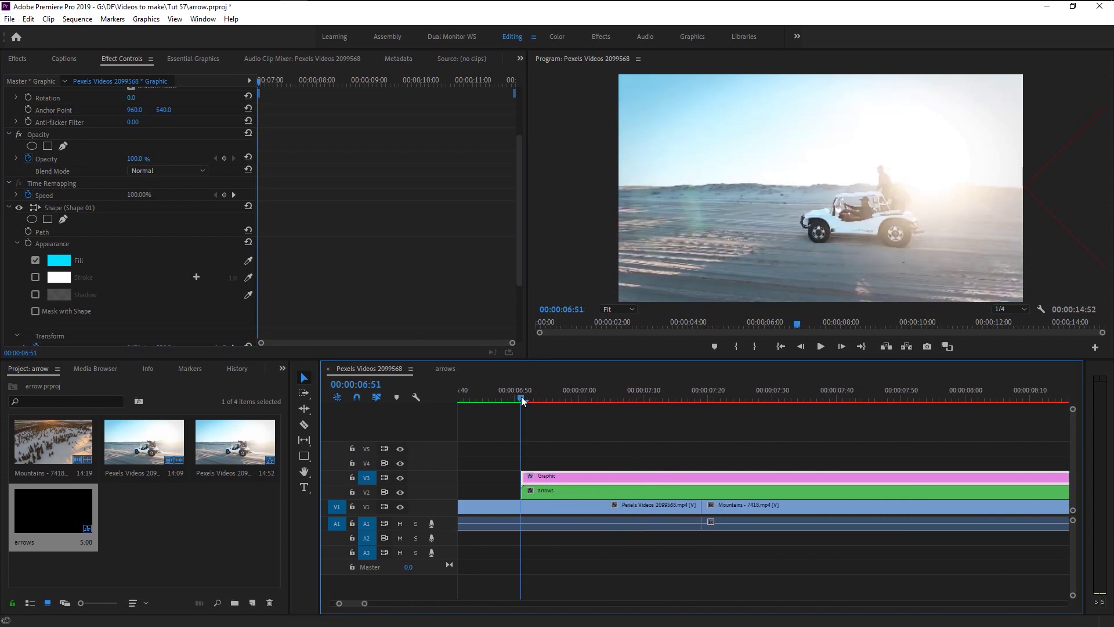
{"action": "left_click", "coordinate": [579, 397]}
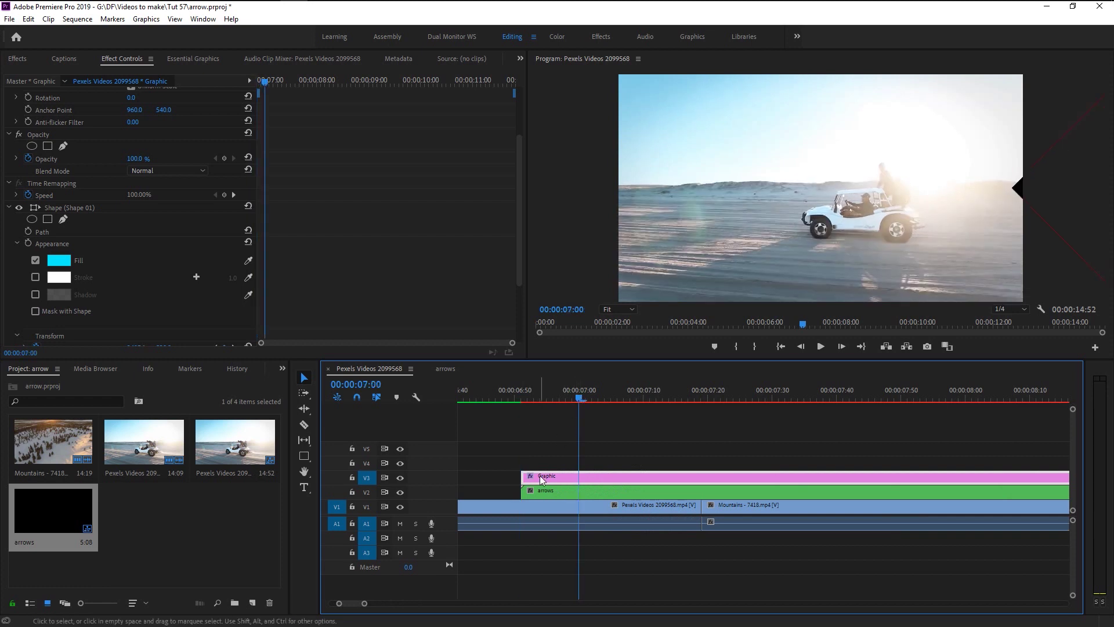
{"action": "left_click_drag", "start_coordinate": [540, 476], "coordinate": [875, 411]}
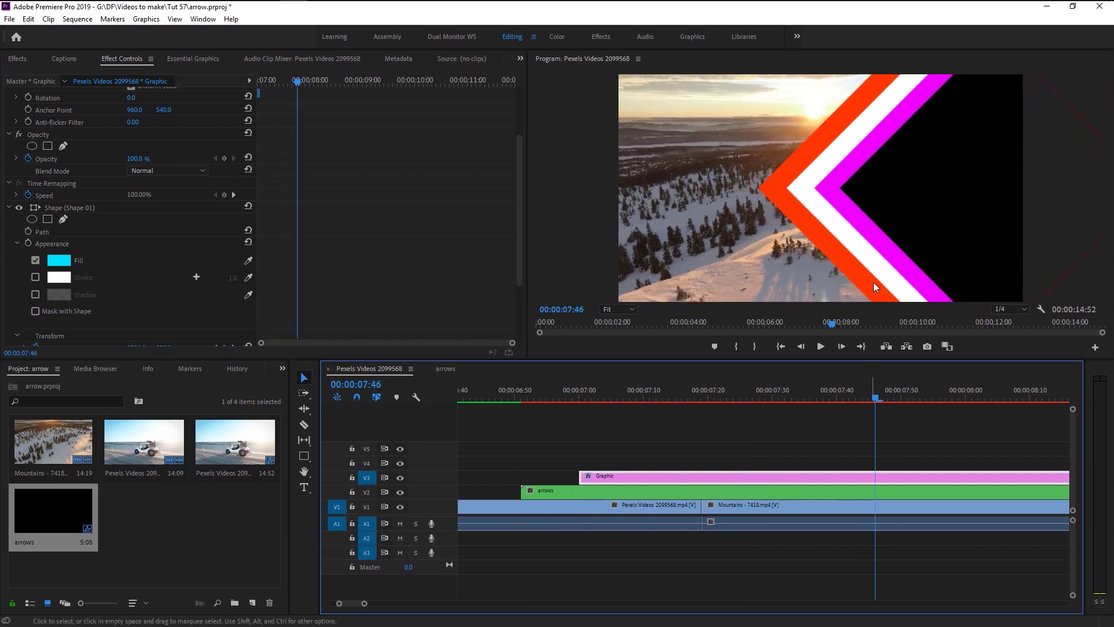
{"action": "left_click_drag", "start_coordinate": [620, 485], "coordinate": [687, 483]}
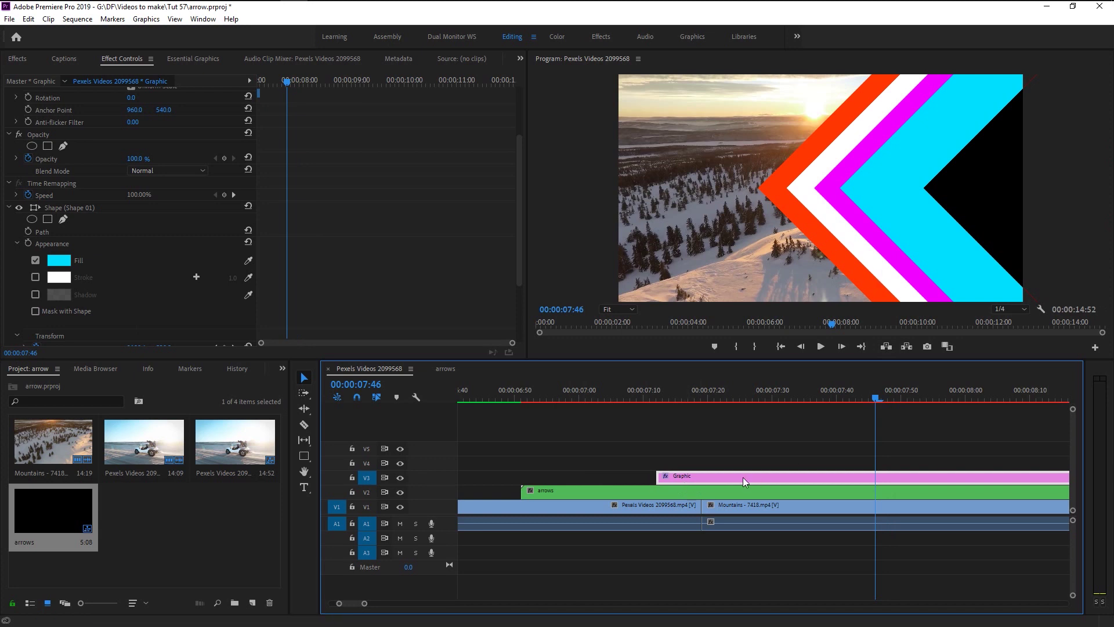
{"action": "left_click_drag", "start_coordinate": [680, 480], "coordinate": [654, 477]}
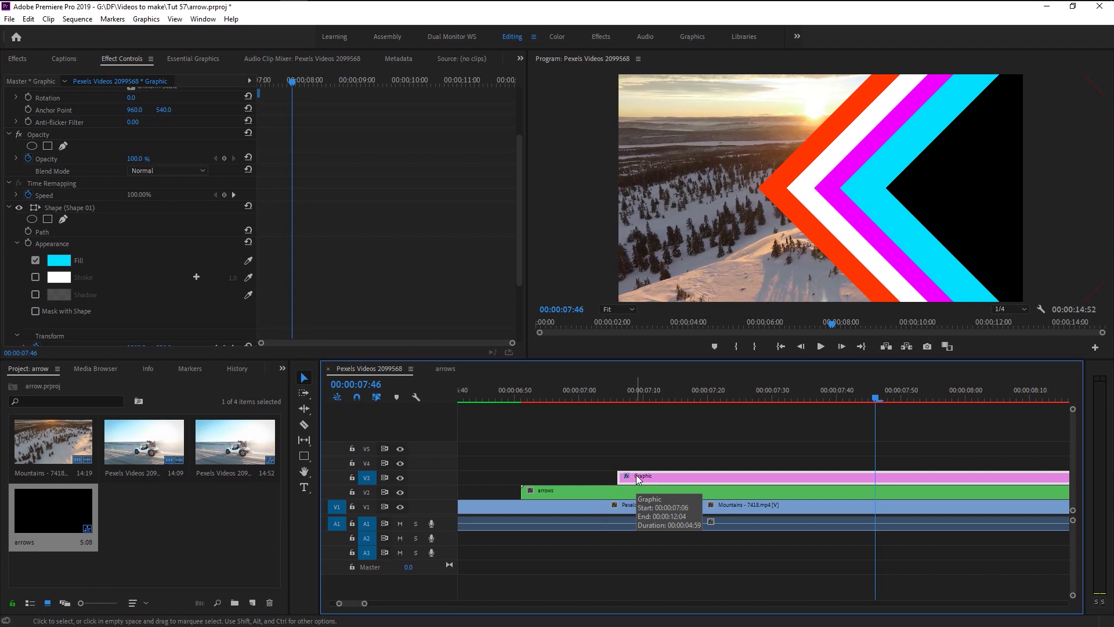
- Split the Graphic and arrows clips at 00:00:09:55 and delete the pieces after it
{"action": "key", "text": "backslash"}
{"action": "scroll", "coordinate": [438, 245], "scroll_direction": "down", "scroll_amount": 5}
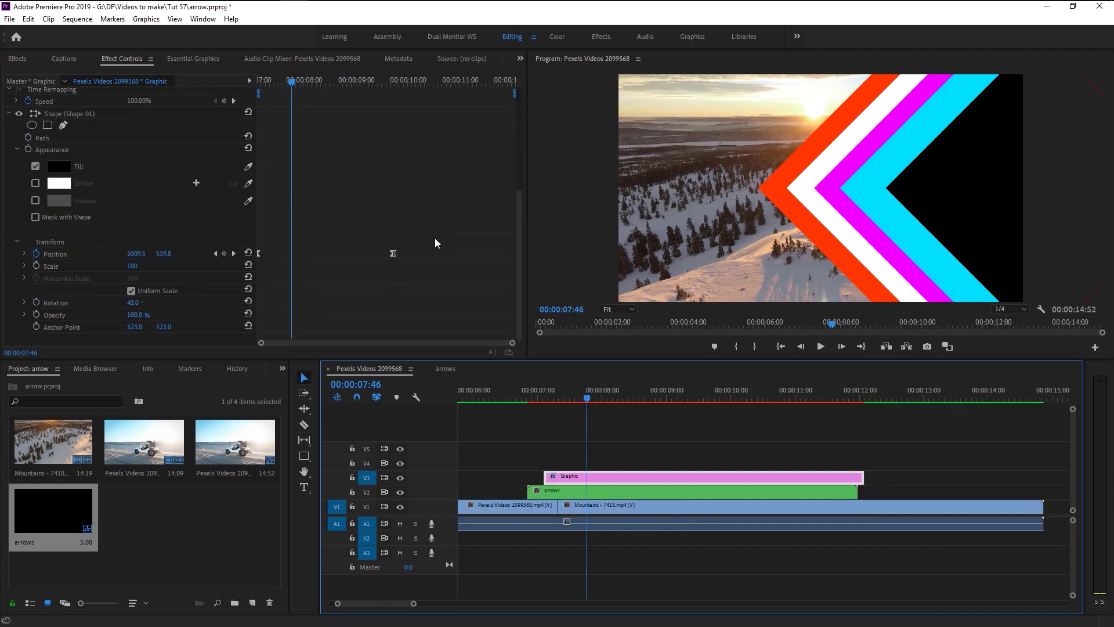
{"action": "key", "text": "space"}
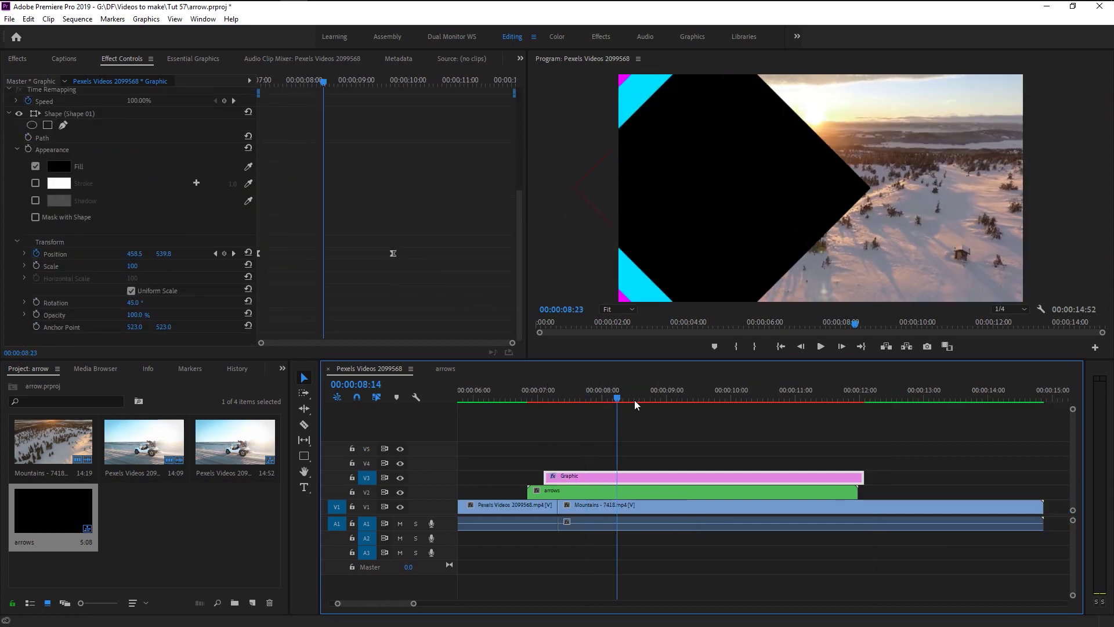
{"action": "key", "text": "space"}
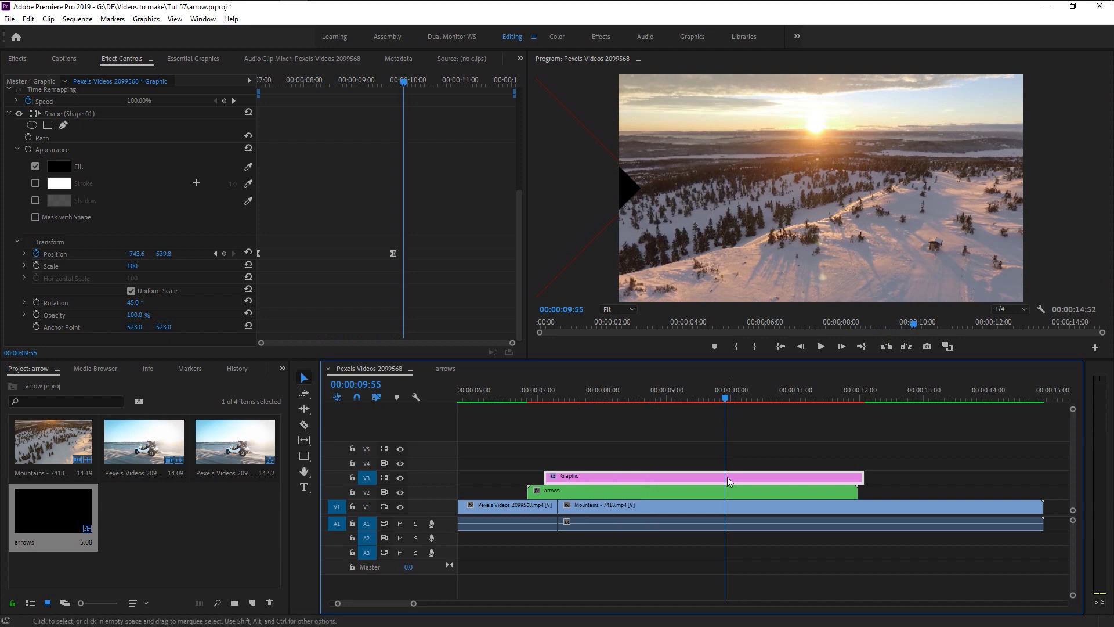
{"action": "key", "text": "ctrl+k"}
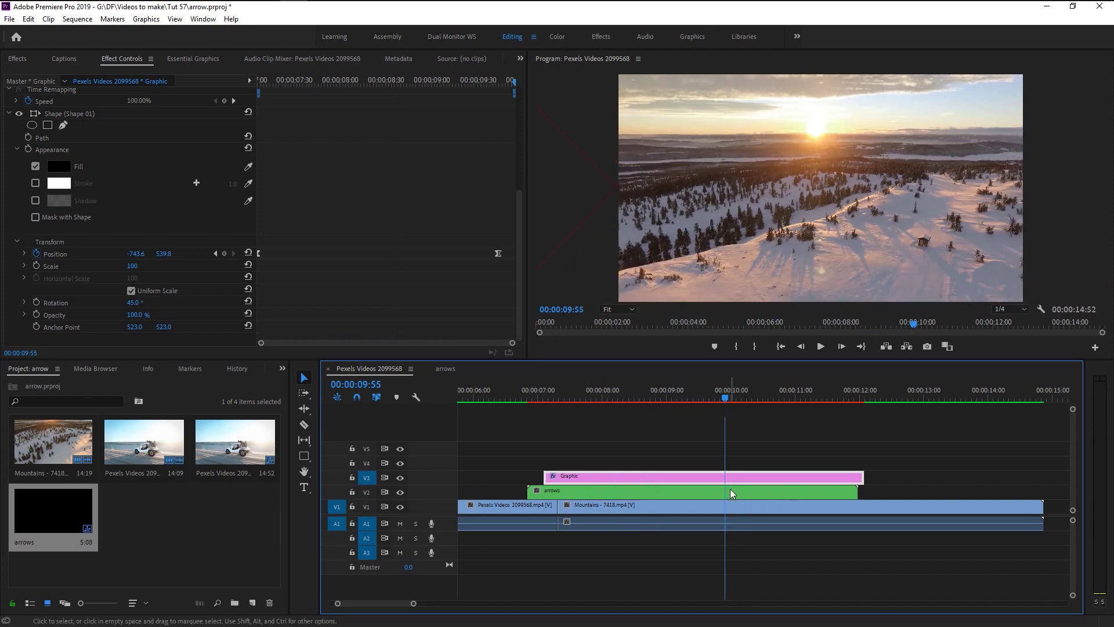
{"action": "left_click", "coordinate": [731, 488]}
{"action": "key", "text": "ctrl+k"}
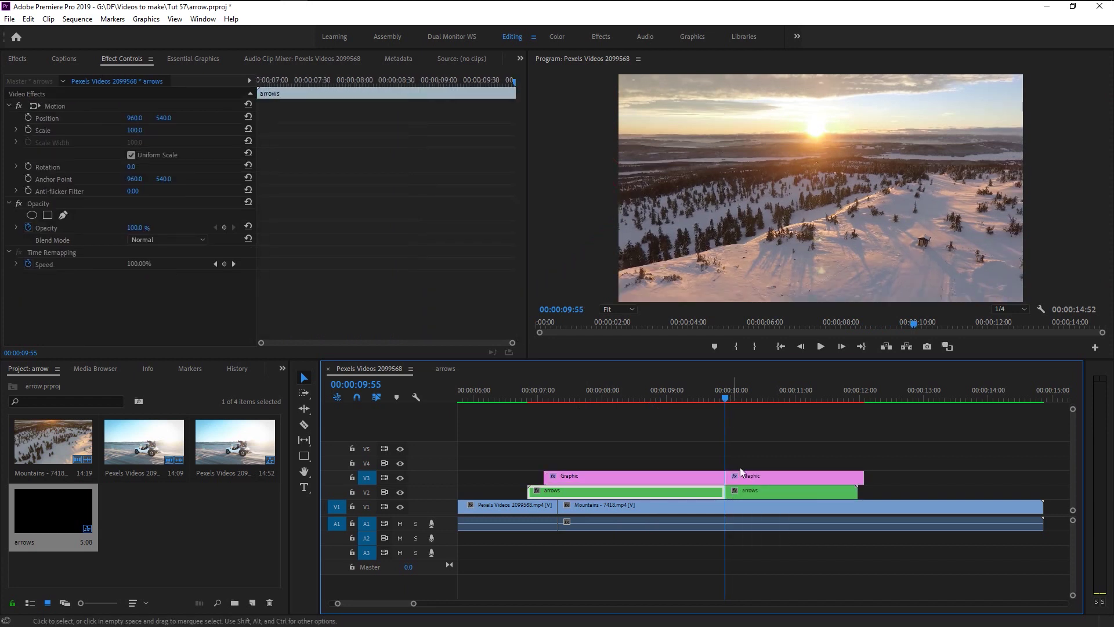
{"action": "left_click_drag", "start_coordinate": [742, 452], "coordinate": [758, 489]}
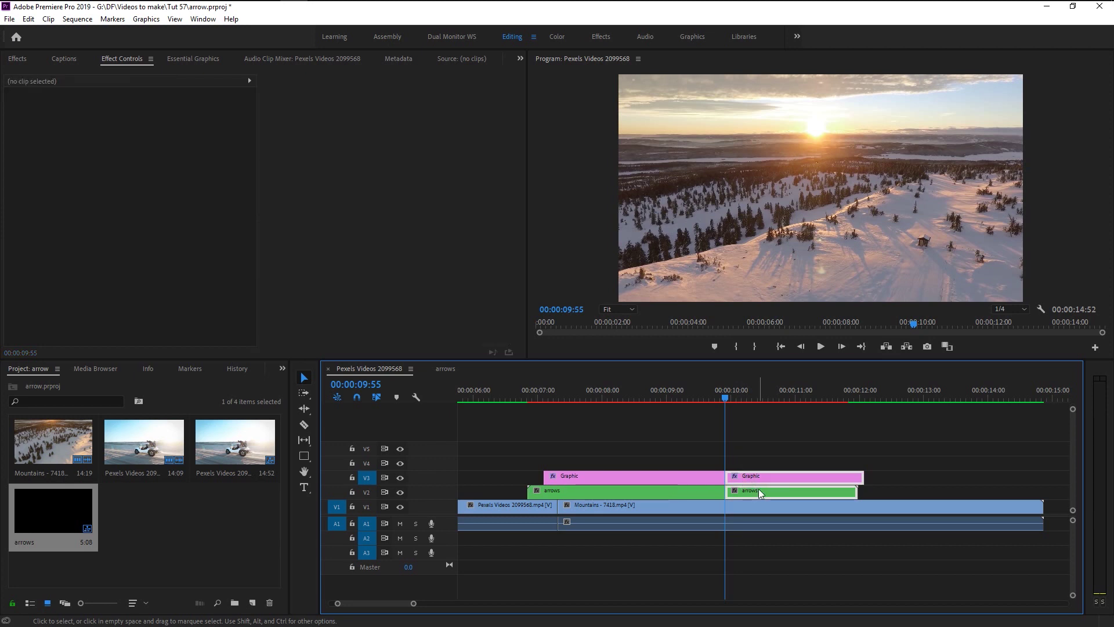
{"action": "key", "text": "Delete"}
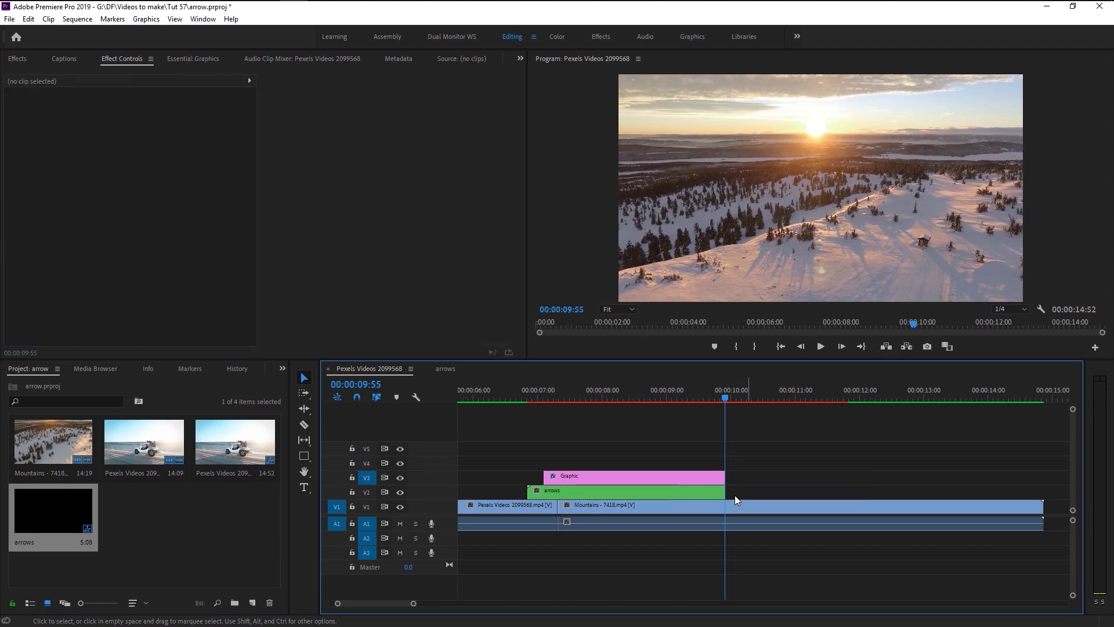
{"action": "left_click", "coordinate": [615, 390]}
{"action": "left_click_drag", "start_coordinate": [615, 392], "coordinate": [609, 393]}
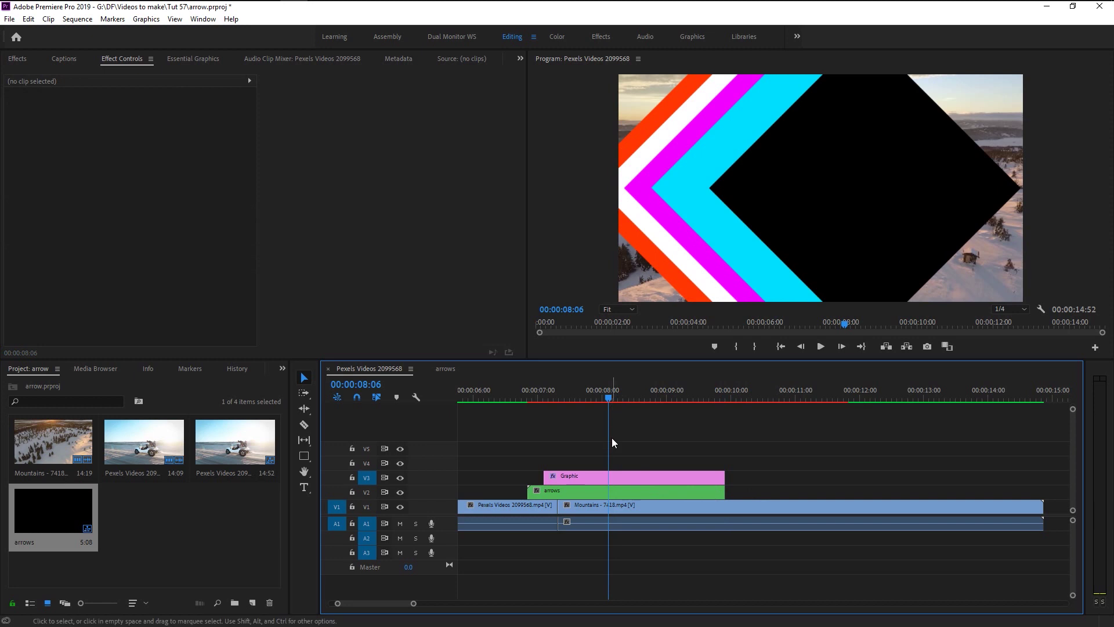
- Apply the Track Matte Key effect to the arrows clip
{"action": "left_click", "coordinate": [568, 477]}
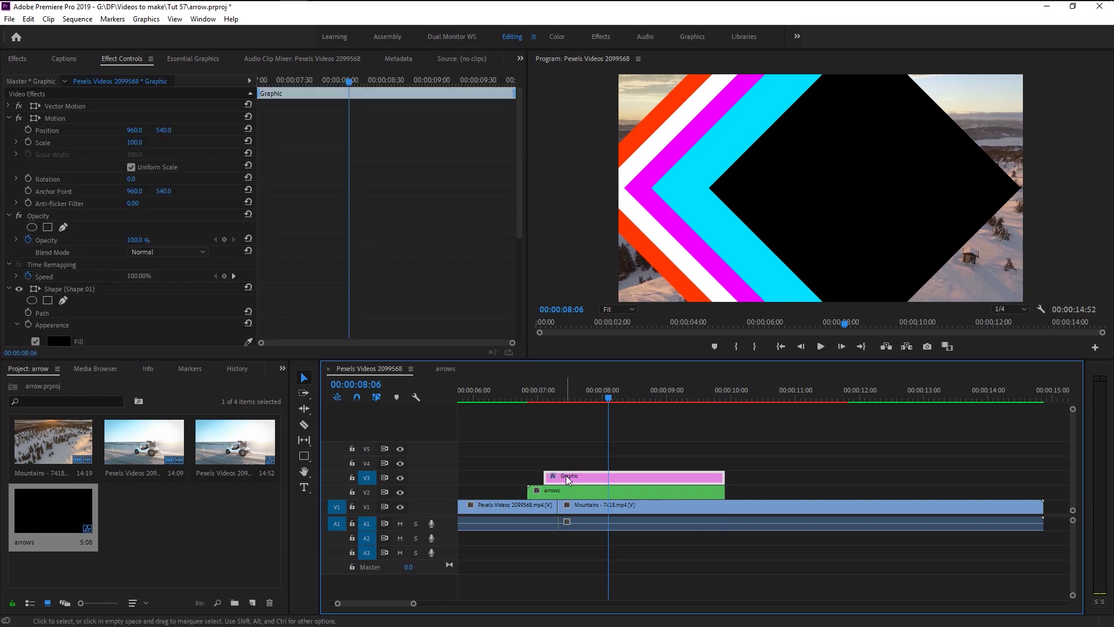
{"action": "left_click", "coordinate": [22, 61]}
{"action": "left_click", "coordinate": [40, 75]}
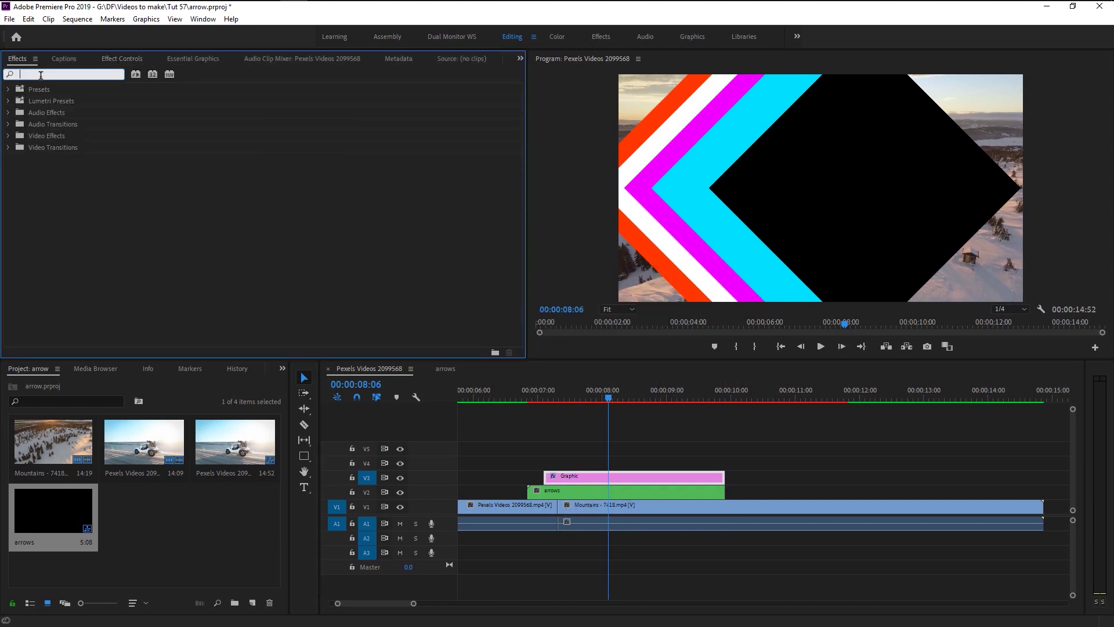
{"action": "type", "text": "track"}
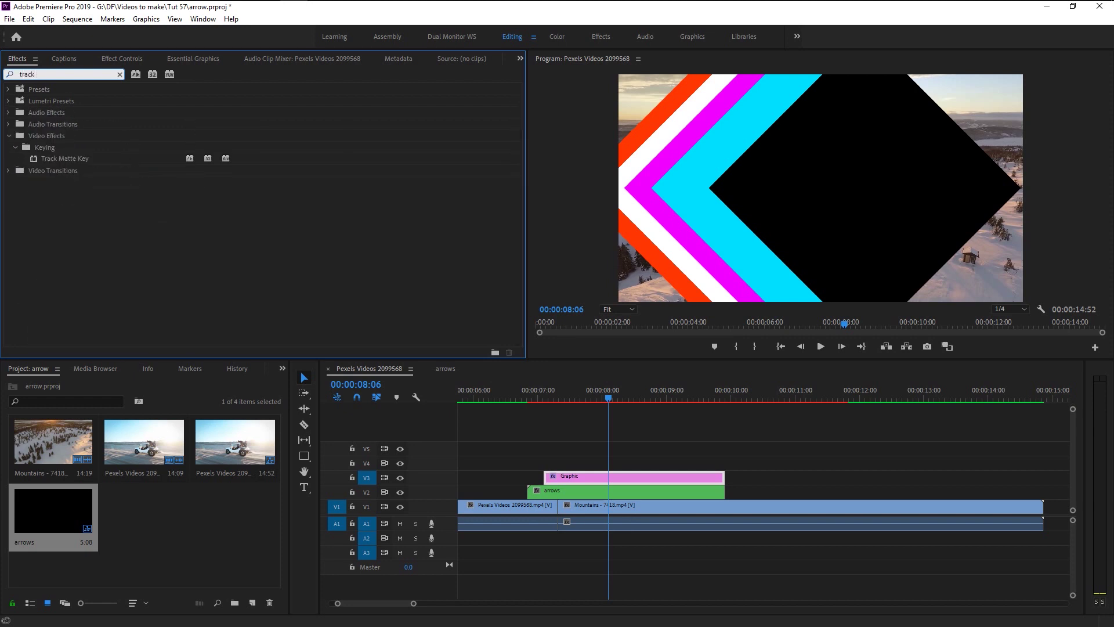
{"action": "left_click", "coordinate": [58, 162]}
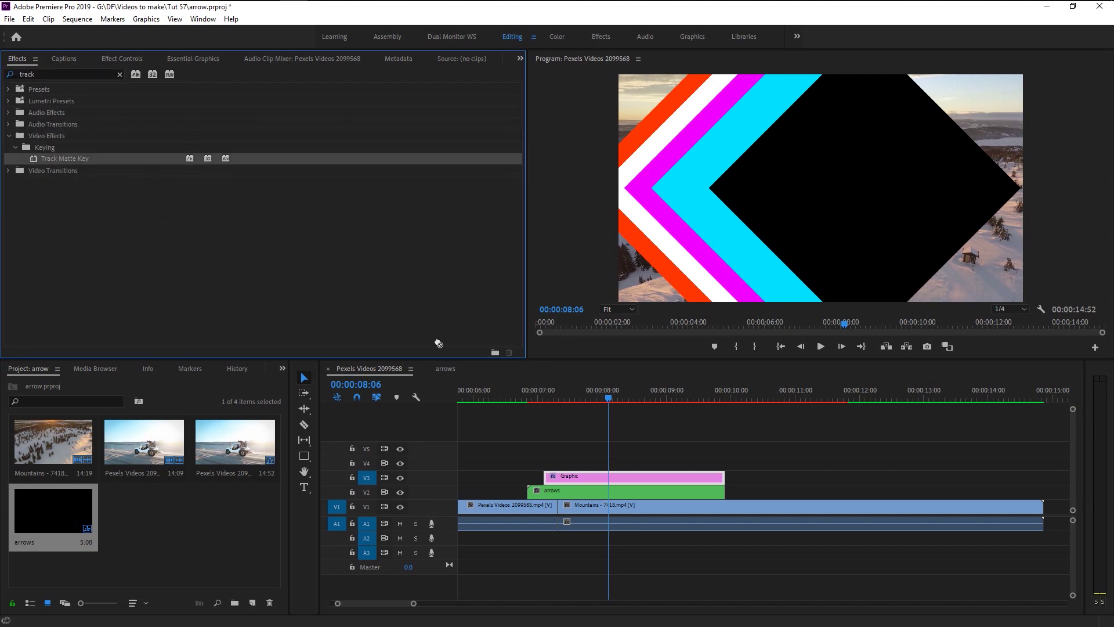
{"action": "left_click_drag", "start_coordinate": [439, 343], "coordinate": [561, 492]}
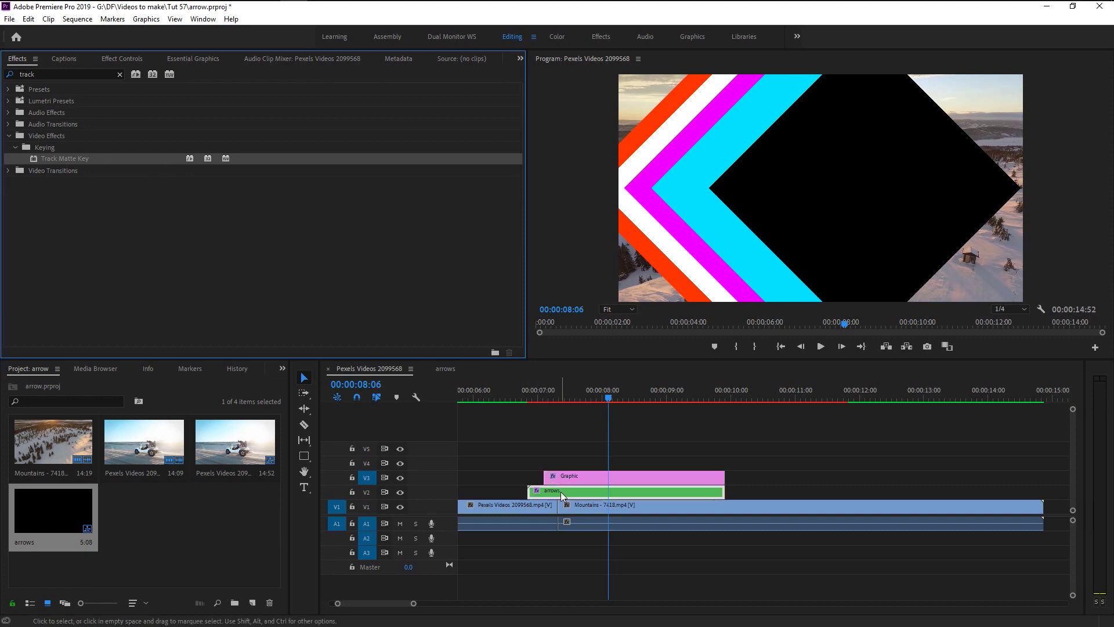
- Set the Track Matte Key matte to Video 3 and turn on Reverse
{"action": "left_click", "coordinate": [110, 59]}
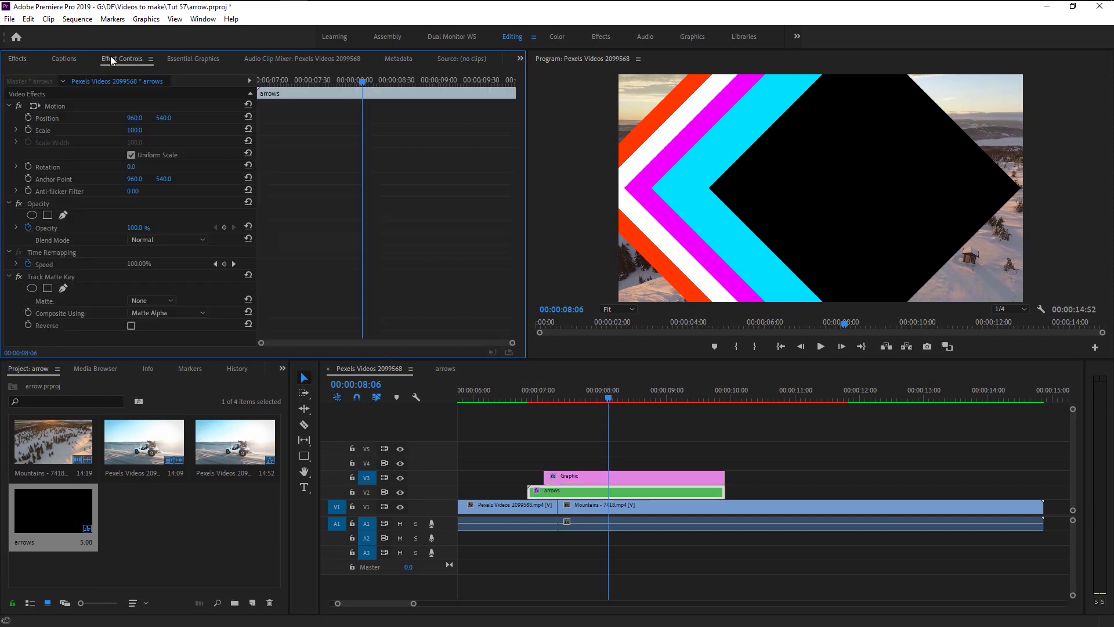
{"action": "left_click", "coordinate": [109, 286]}
{"action": "left_click", "coordinate": [148, 300]}
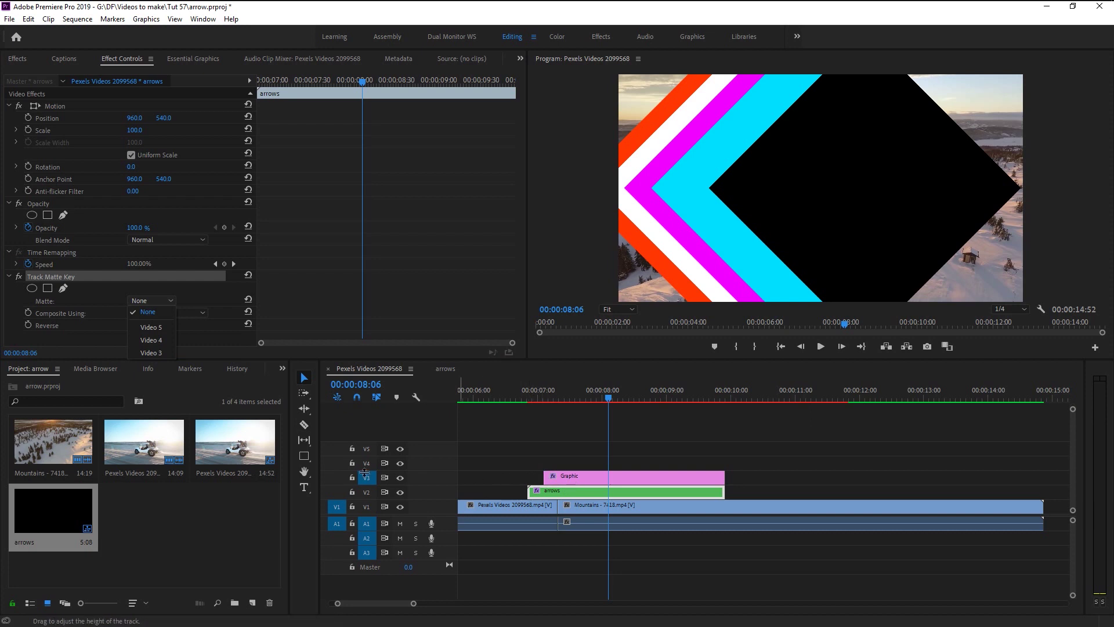
{"action": "left_click", "coordinate": [145, 353]}
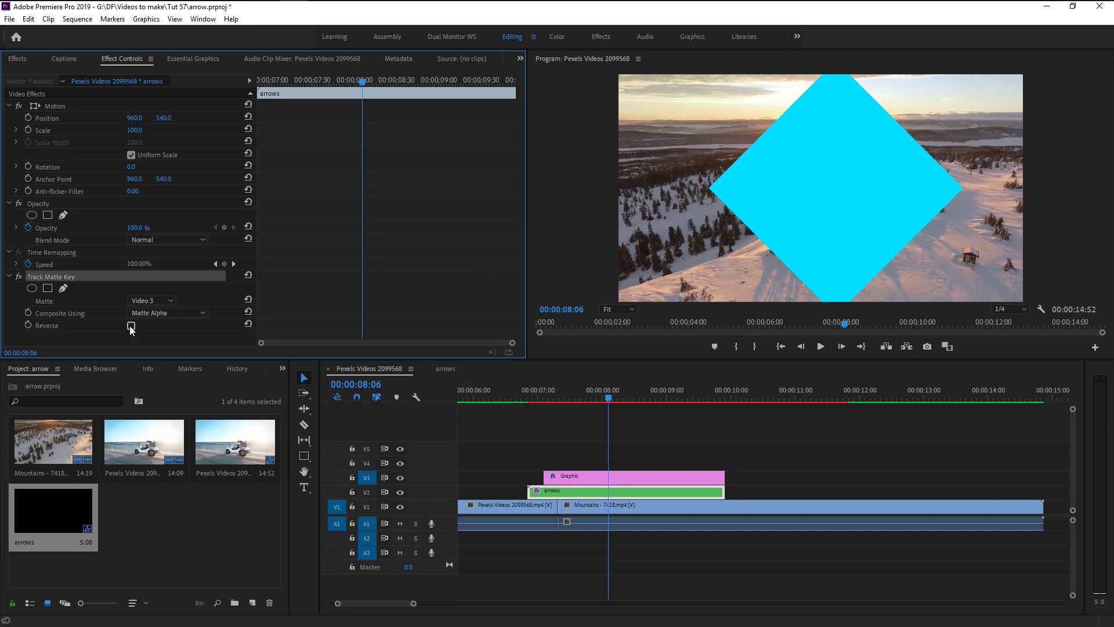
{"action": "left_click", "coordinate": [132, 326]}
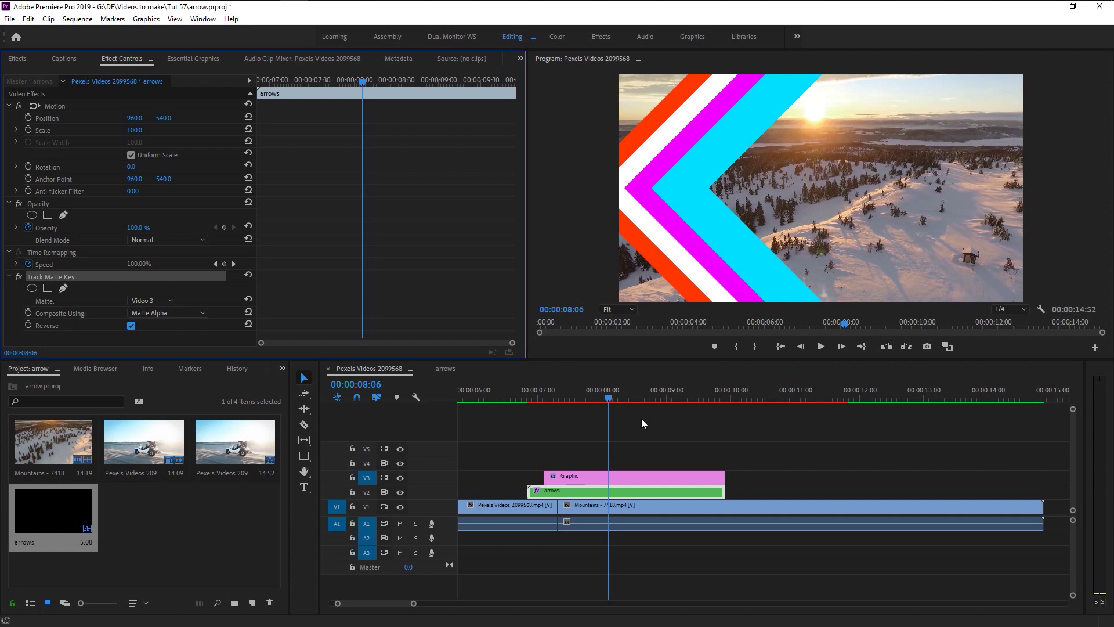
- Nest the Graphic and arrows clips together as Nested Sequence 03
{"action": "left_click_drag", "start_coordinate": [542, 388], "coordinate": [558, 392]}
{"action": "key", "text": "="}
{"action": "left_click_drag", "start_coordinate": [640, 480], "coordinate": [643, 479]}
{"action": "key", "text": "minus"}
{"action": "right_click", "coordinate": [688, 490]}
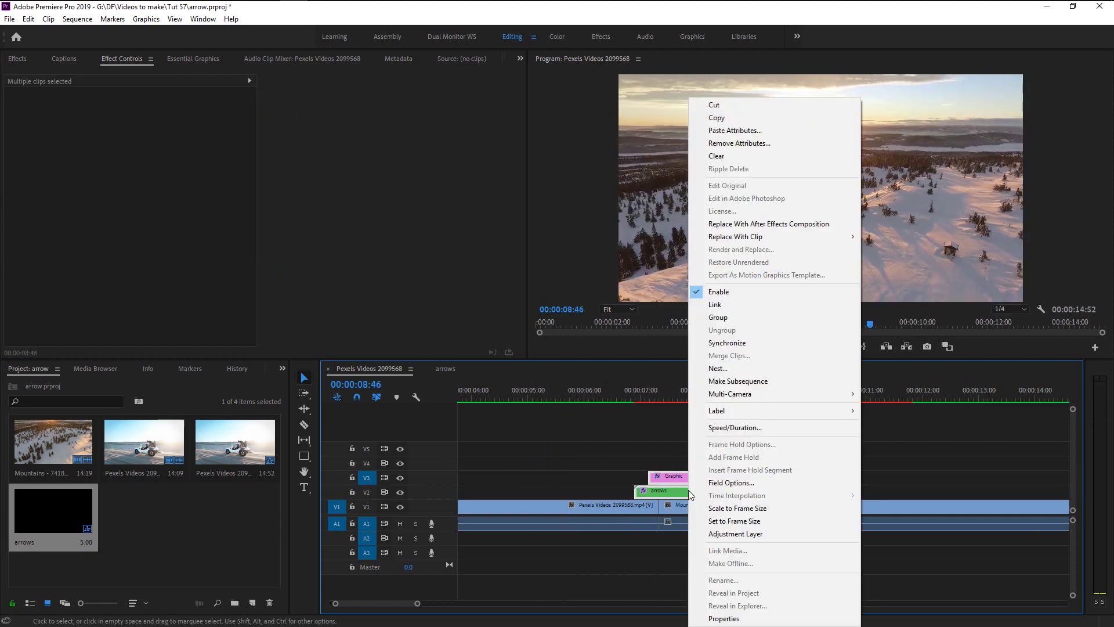
{"action": "left_click", "coordinate": [730, 369]}
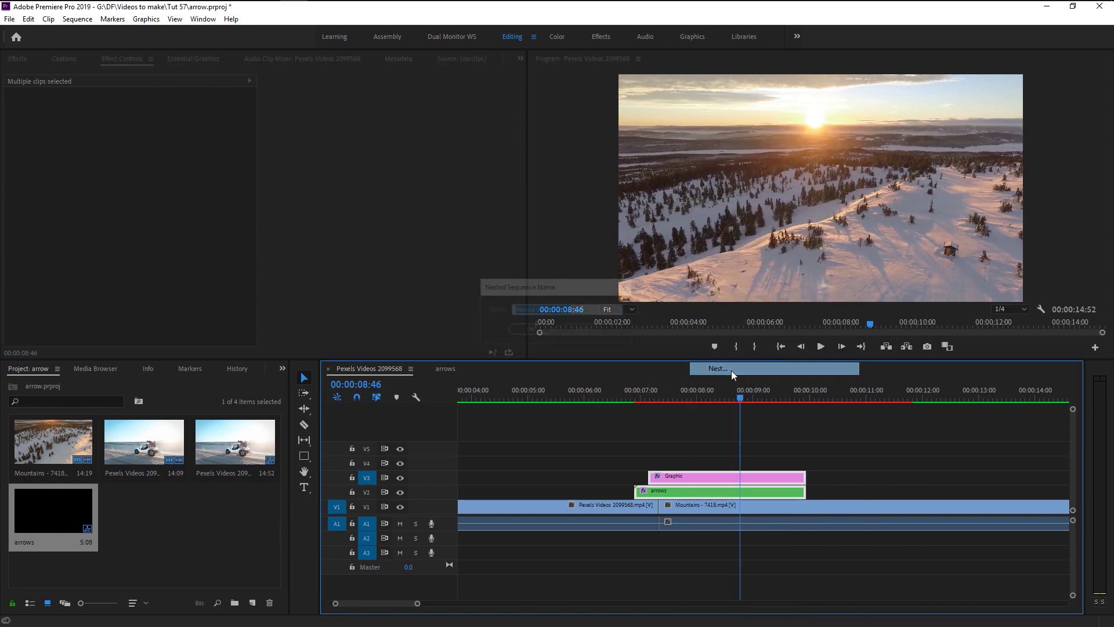
{"action": "left_click", "coordinate": [544, 335]}
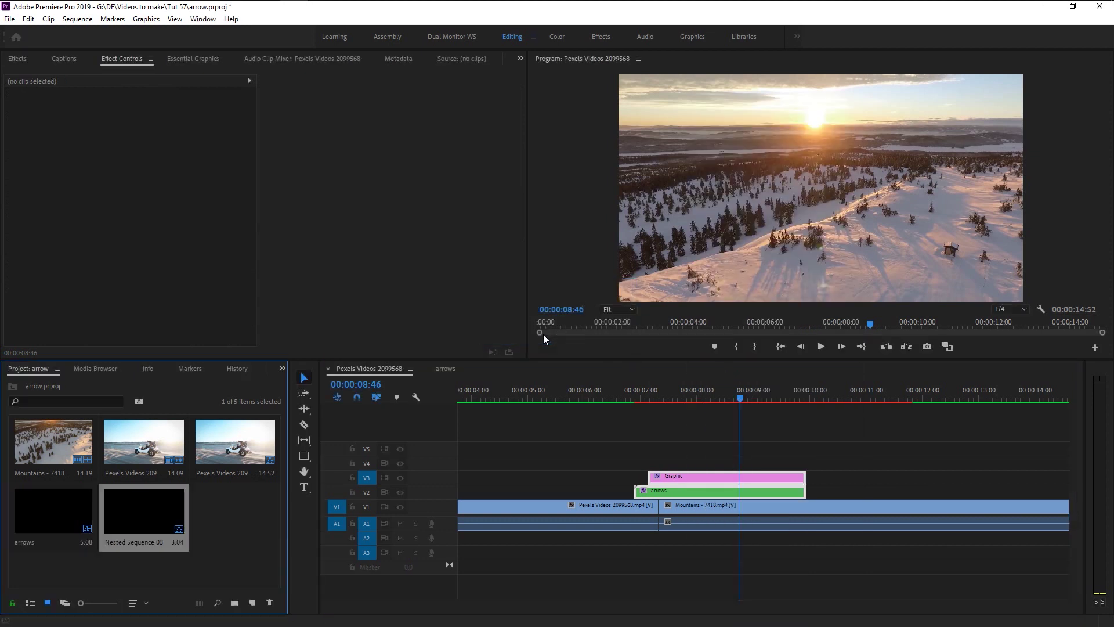
- Set Nested Sequence 03's speed to 500 in Speed/Duration
{"action": "left_click", "coordinate": [655, 493]}
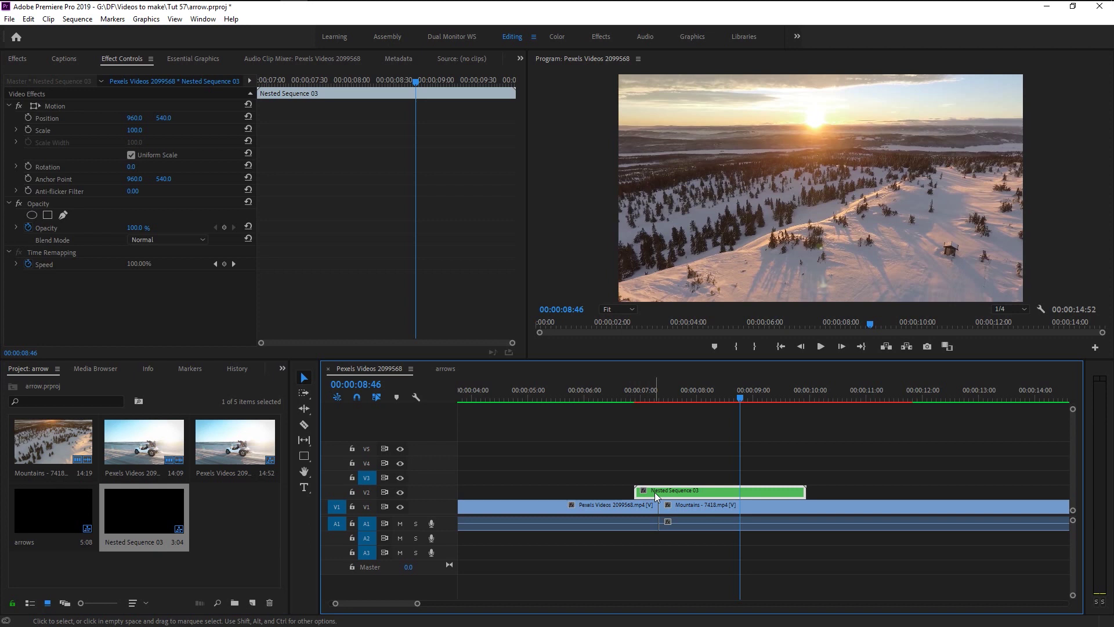
{"action": "right_click", "coordinate": [655, 492]}
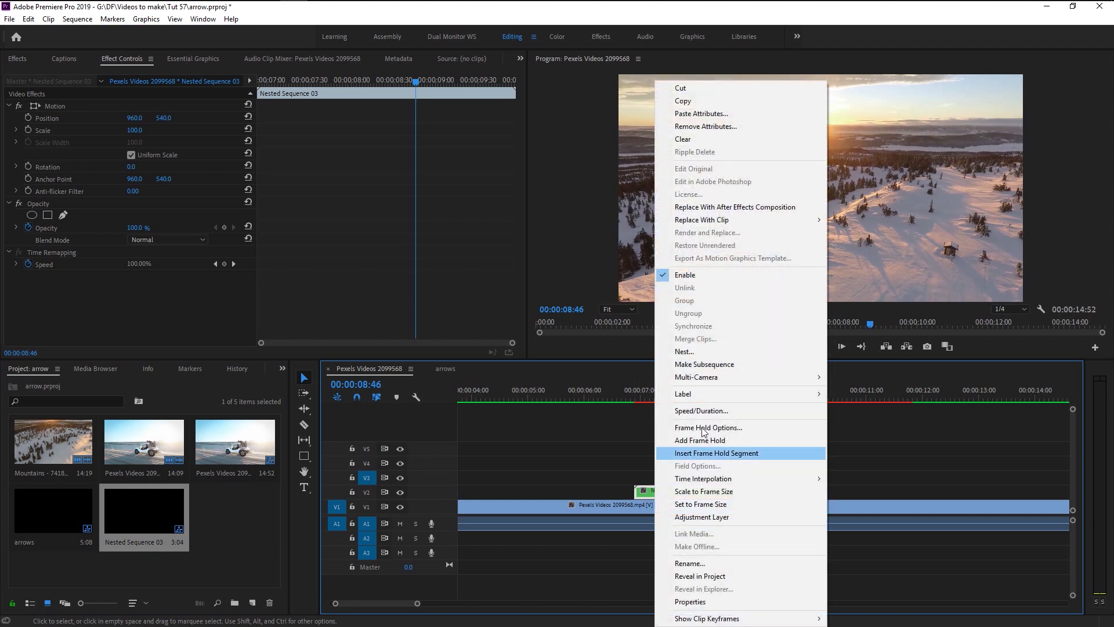
{"action": "left_click", "coordinate": [702, 416]}
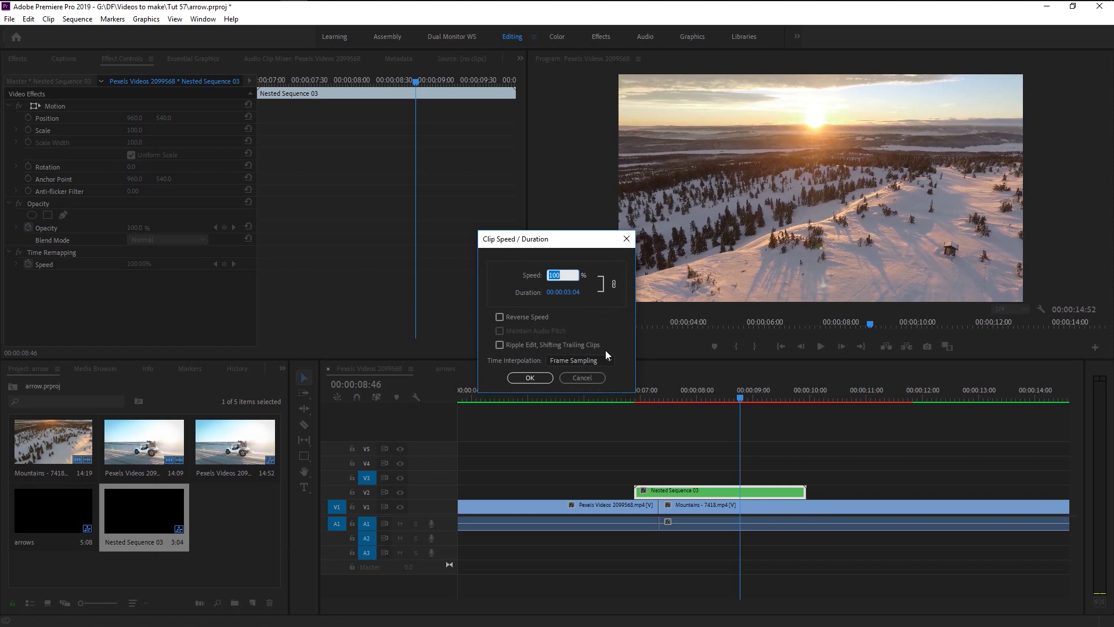
{"action": "type", "text": "500"}
{"action": "key", "text": "Return"}
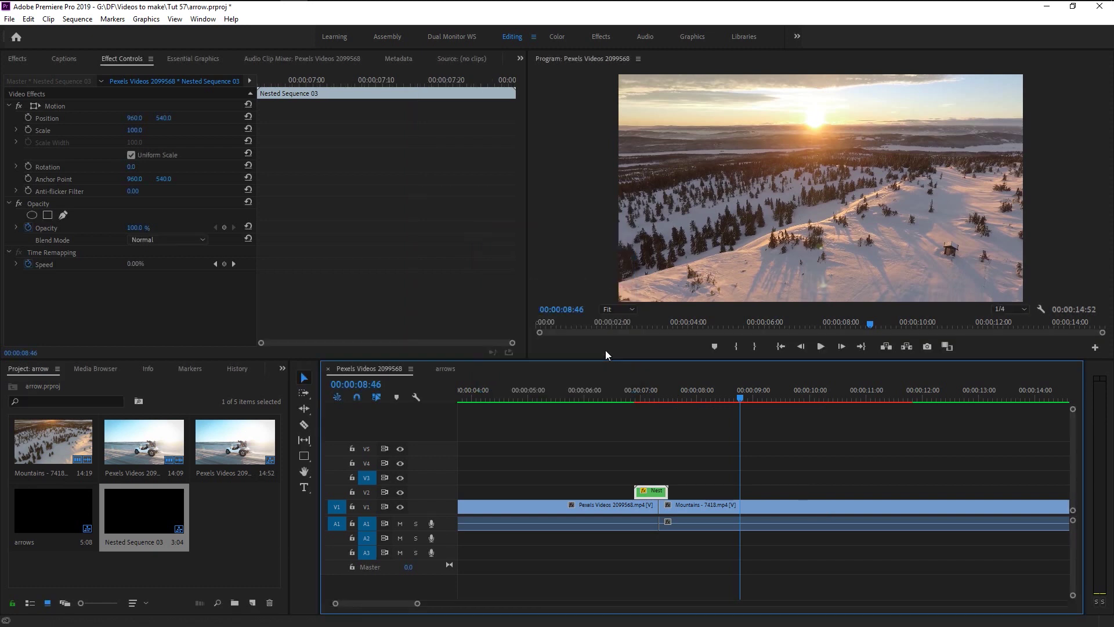
- Shift Nested Sequence 03 right onto the jeep-to-mountain cut and preview the transition
{"action": "left_click", "coordinate": [629, 385]}
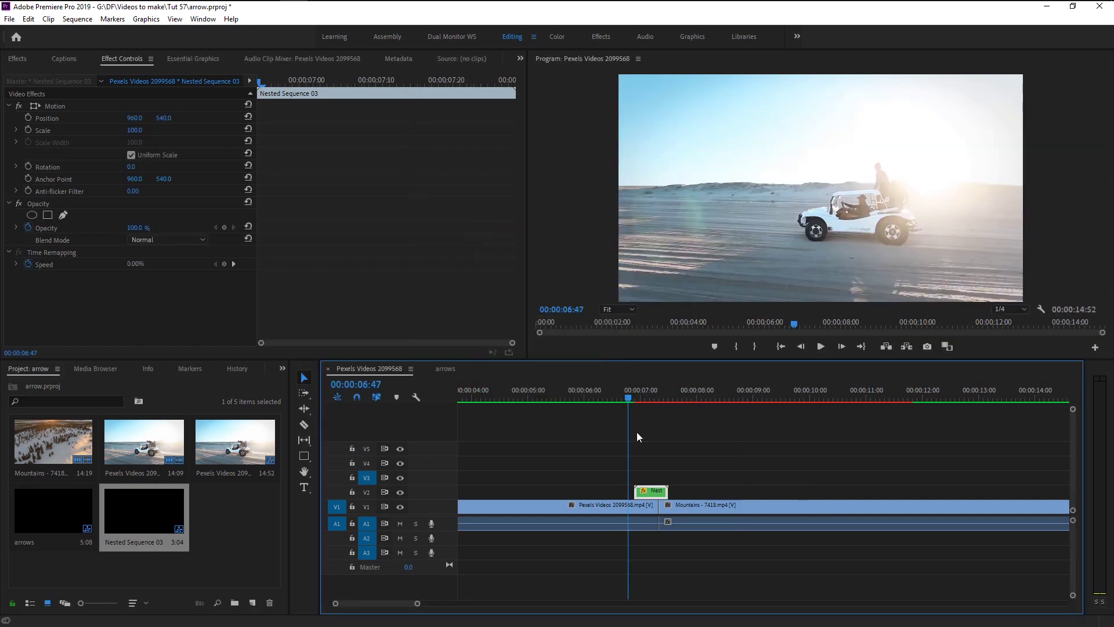
{"action": "left_click_drag", "start_coordinate": [648, 492], "coordinate": [687, 520]}
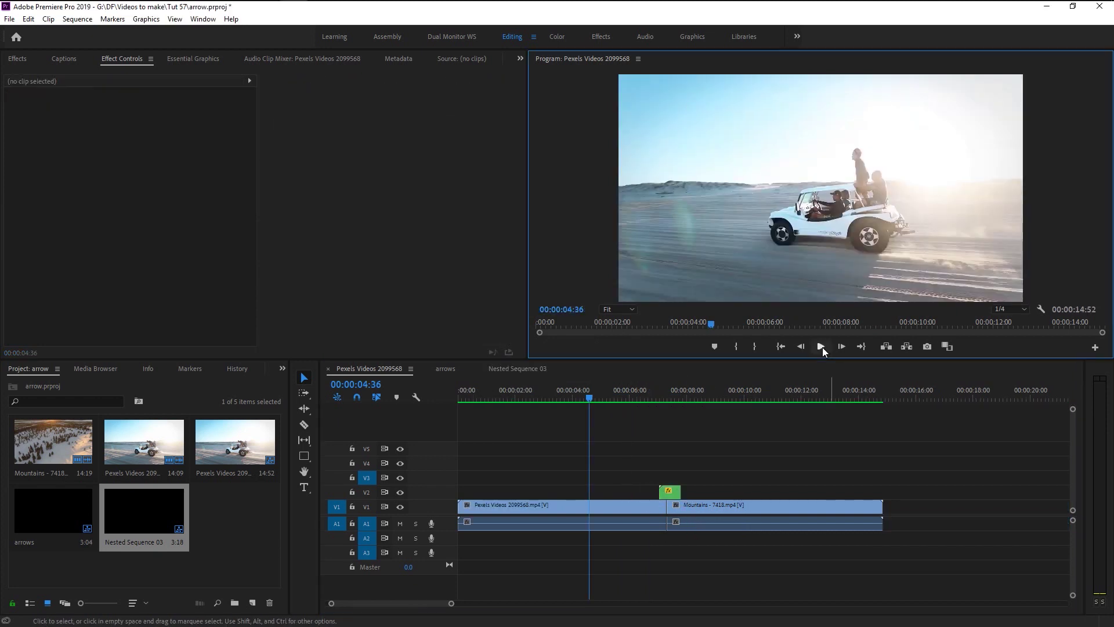
{"action": "left_click", "coordinate": [821, 346]}
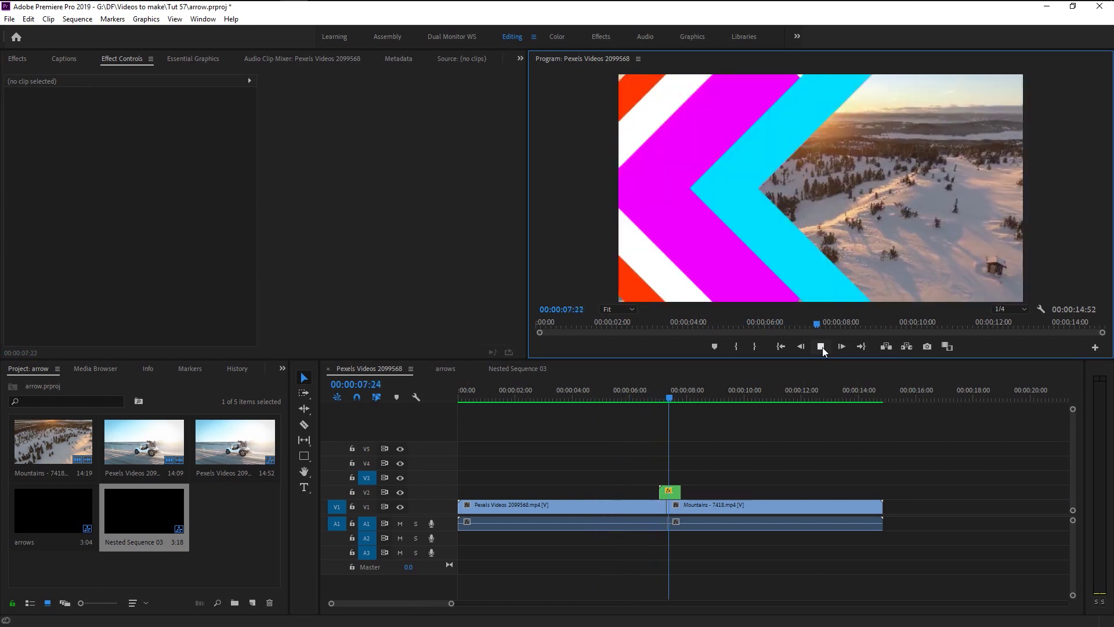
{"action": "left_click", "coordinate": [822, 346]}
{"action": "left_click", "coordinate": [649, 397]}
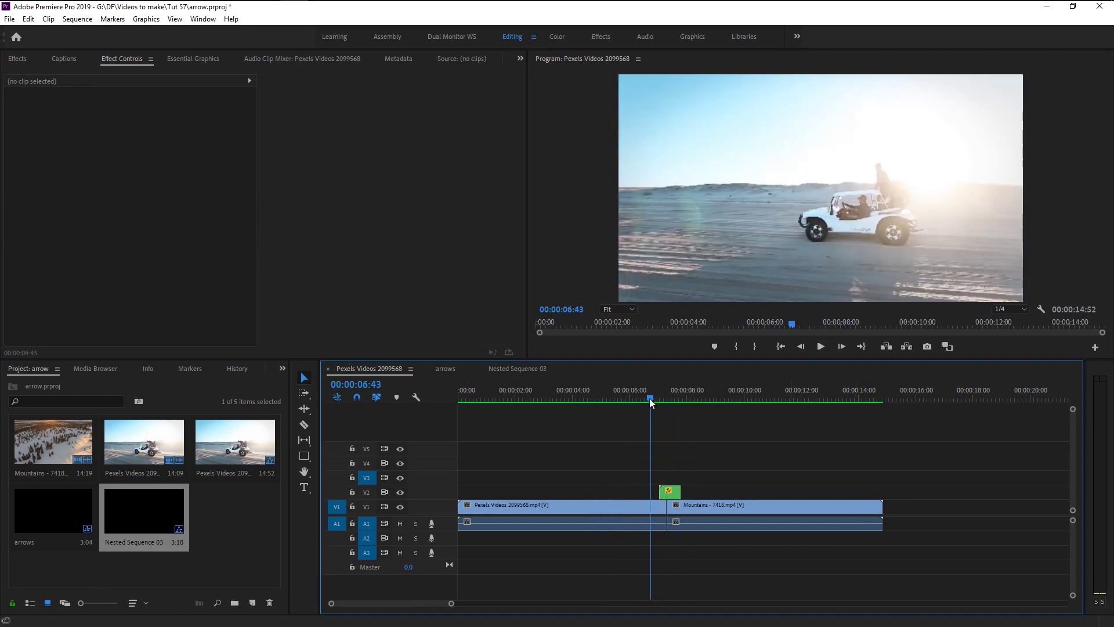
{"action": "left_click", "coordinate": [821, 347]}
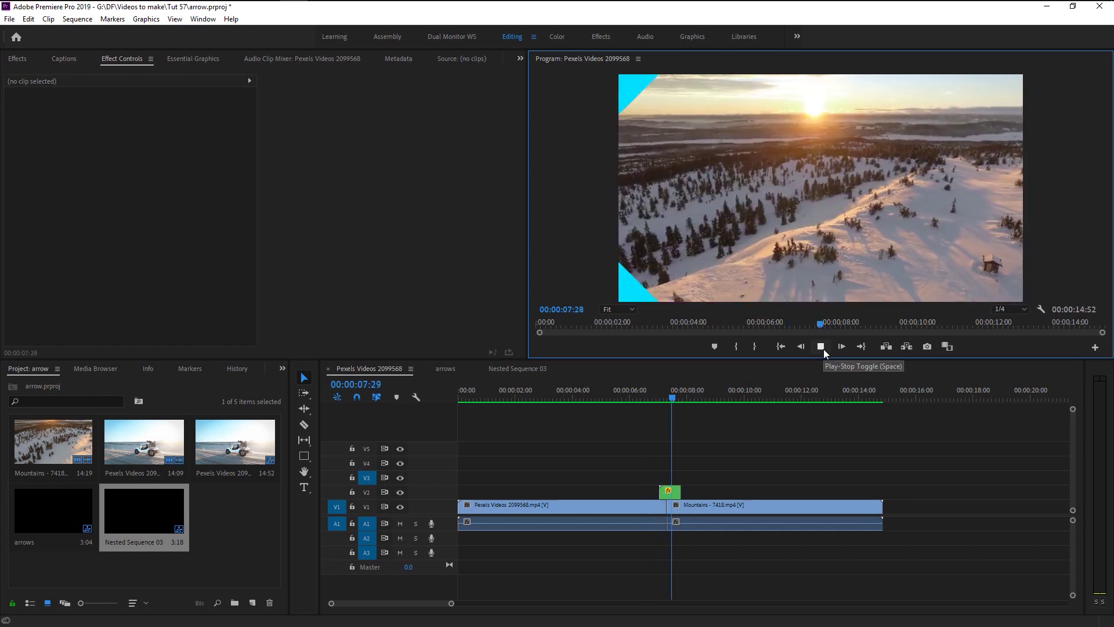
{"action": "left_click", "coordinate": [643, 391]}
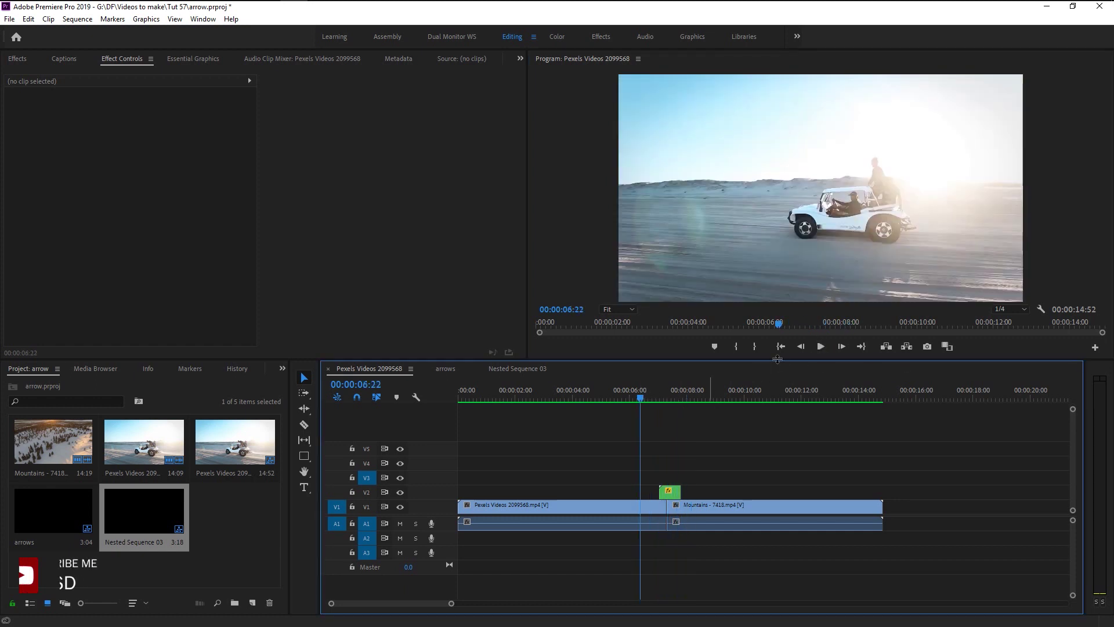
- Split the Mountains clip at 00:00:09:00 and push its later piece to the right
{"action": "left_click", "coordinate": [820, 346]}
{"action": "key", "text": "="}
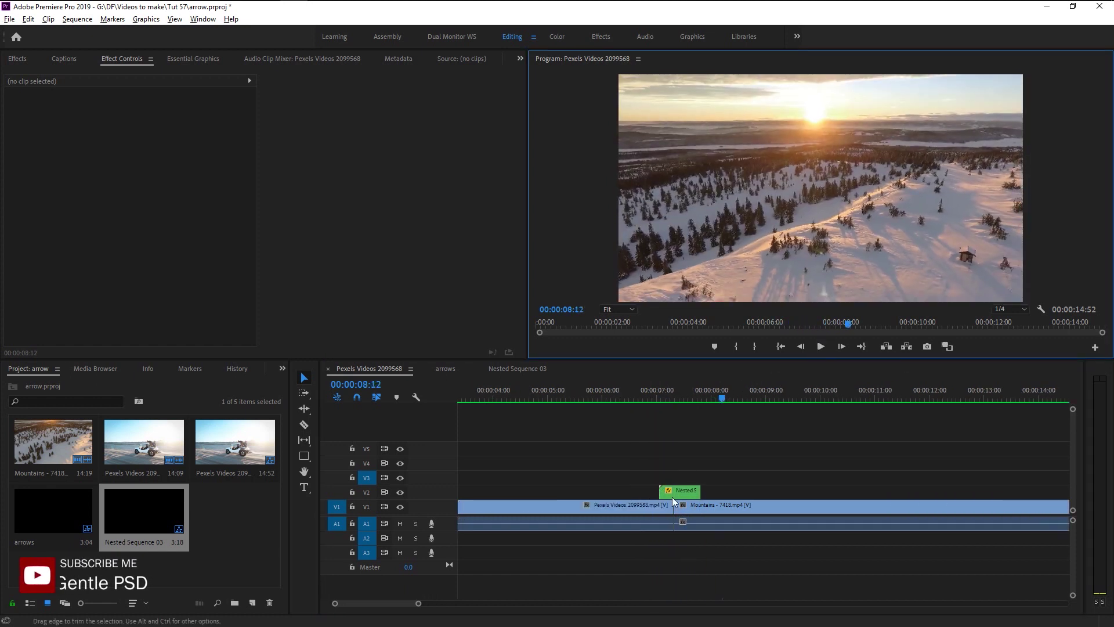
{"action": "scroll", "coordinate": [742, 502], "scroll_direction": "right", "scroll_amount": 5}
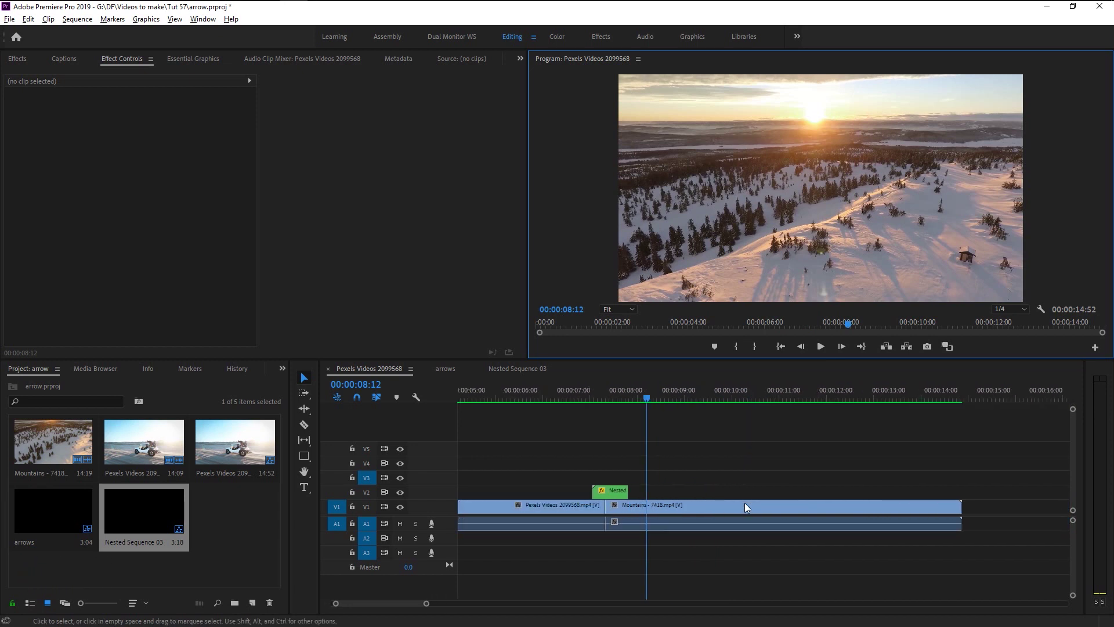
{"action": "left_click", "coordinate": [643, 397]}
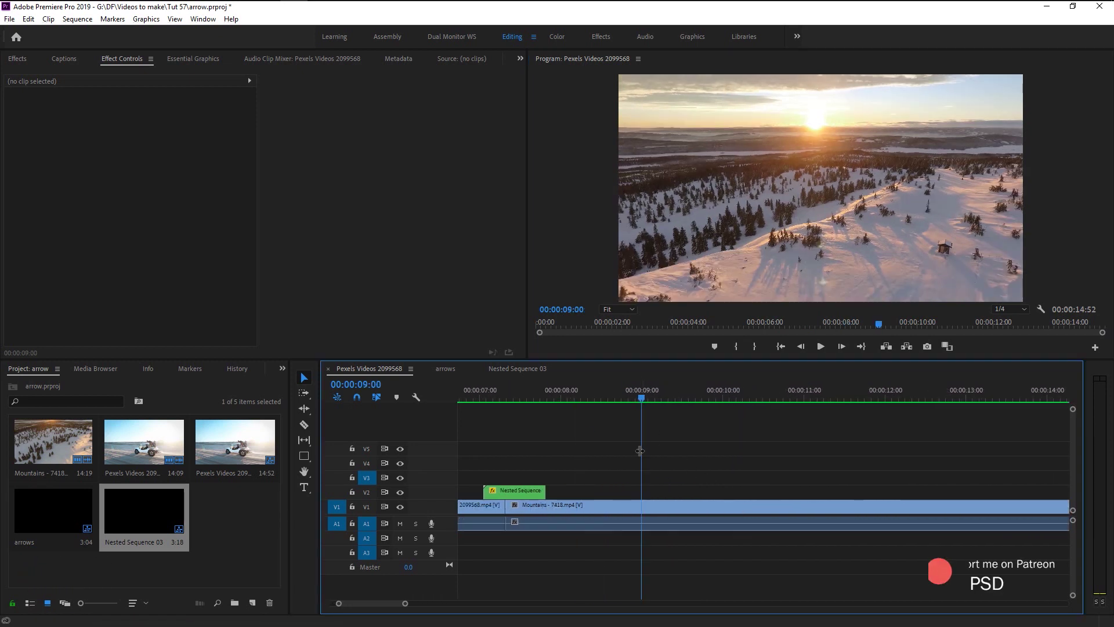
{"action": "left_click", "coordinate": [639, 504]}
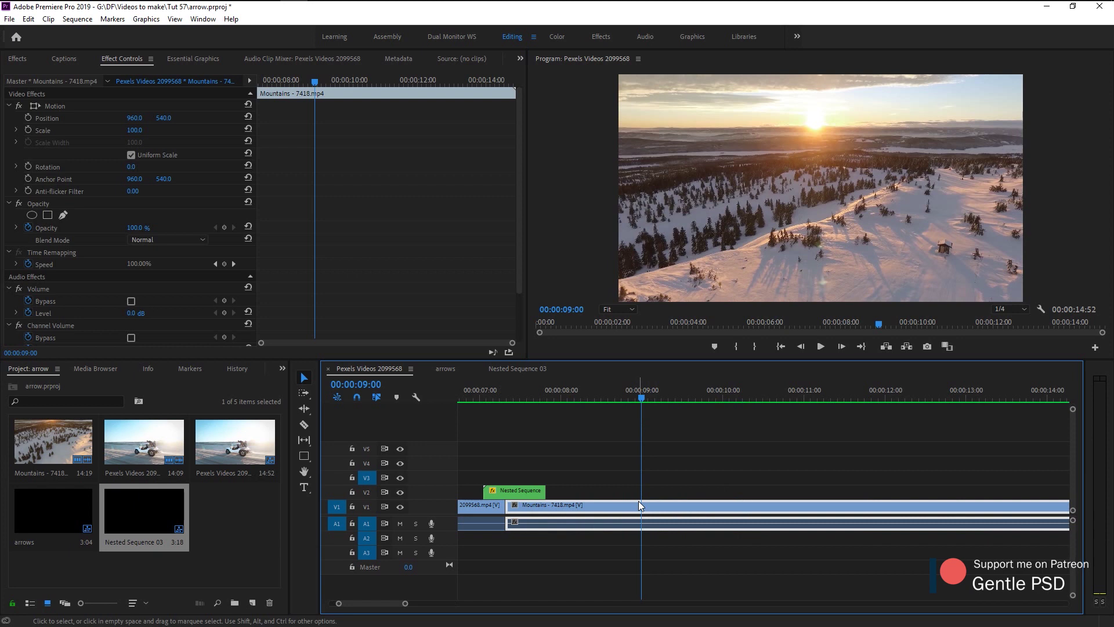
{"action": "key", "text": "ctrl+k"}
{"action": "key", "text": "minus"}
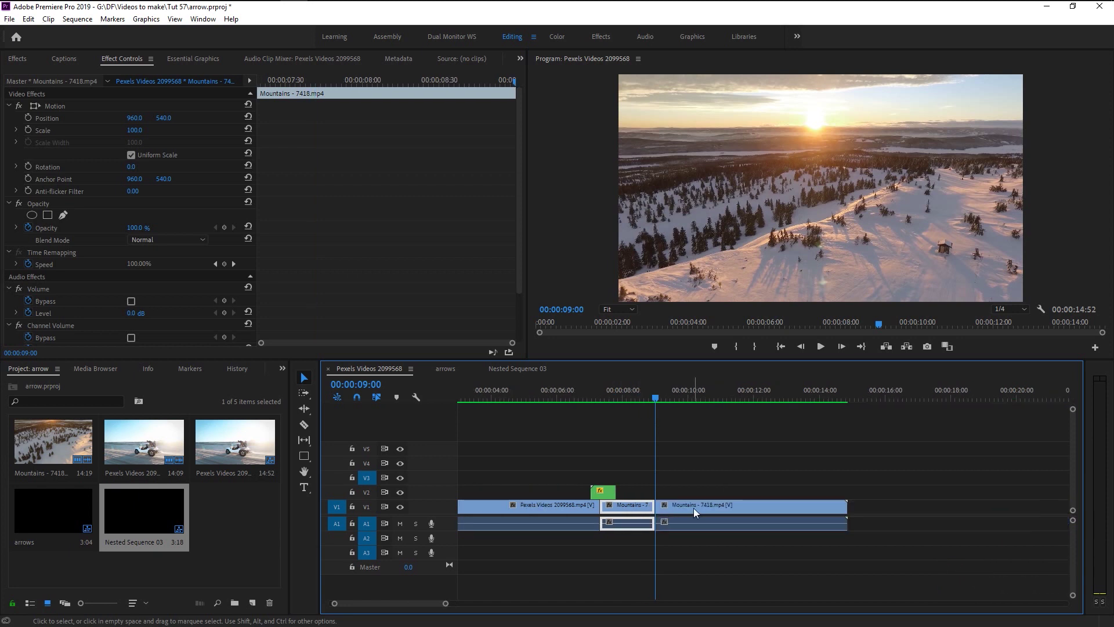
{"action": "left_click_drag", "start_coordinate": [694, 507], "coordinate": [859, 519]}
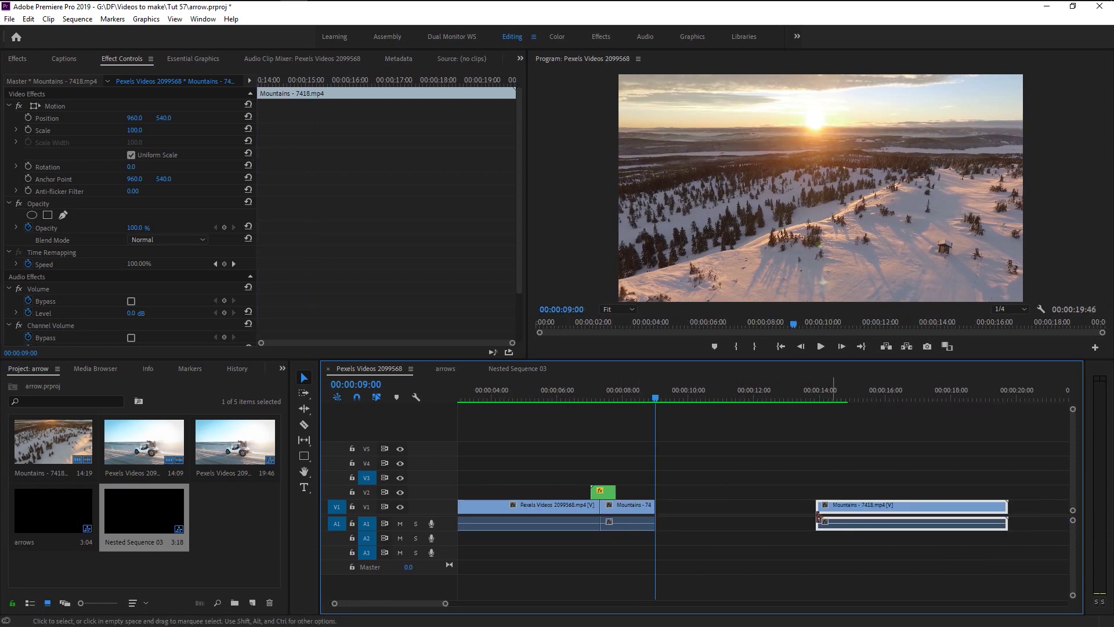
- Place the jeep clip at 00:00:09:00, split it at 00:00:11:57, and move the first piece onto V1
{"action": "left_click_drag", "start_coordinate": [148, 454], "coordinate": [662, 491]}
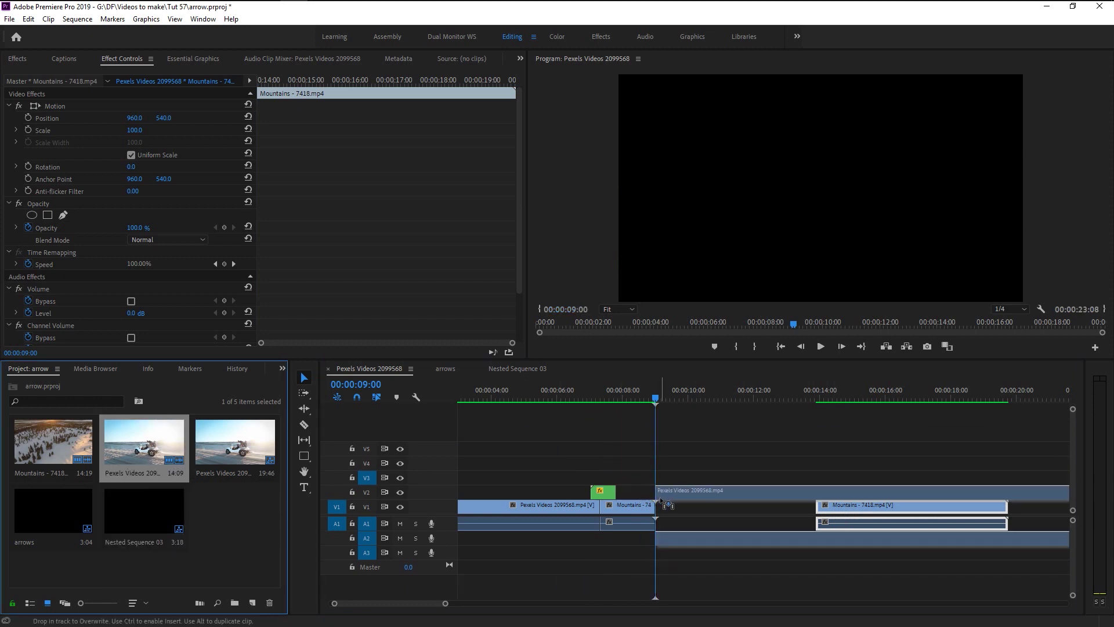
{"action": "left_click", "coordinate": [752, 395]}
{"action": "key", "text": "ctrl+k"}
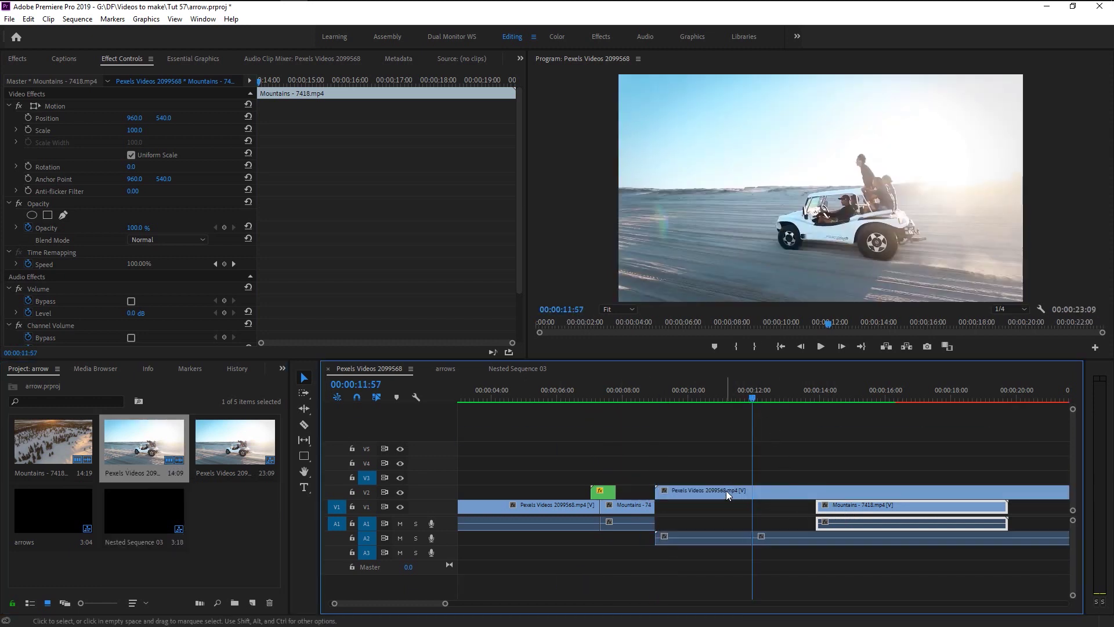
{"action": "left_click", "coordinate": [726, 492]}
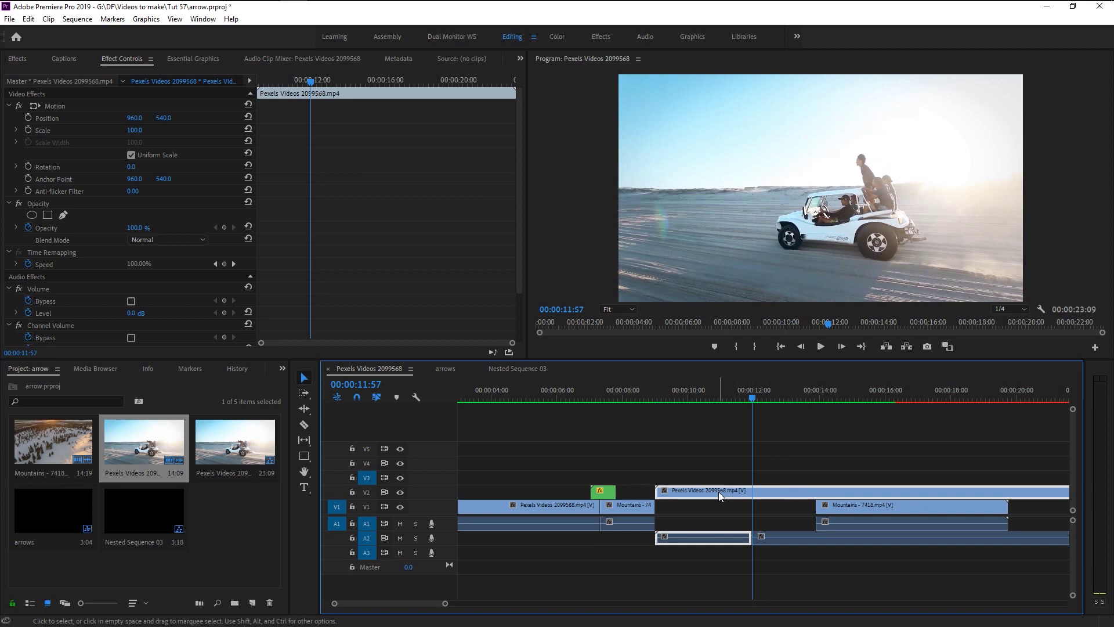
{"action": "key", "text": "ctrl+k"}
{"action": "left_click_drag", "start_coordinate": [719, 493], "coordinate": [673, 537]}
{"action": "key", "text": "equal"}
{"action": "key", "text": "equal"}
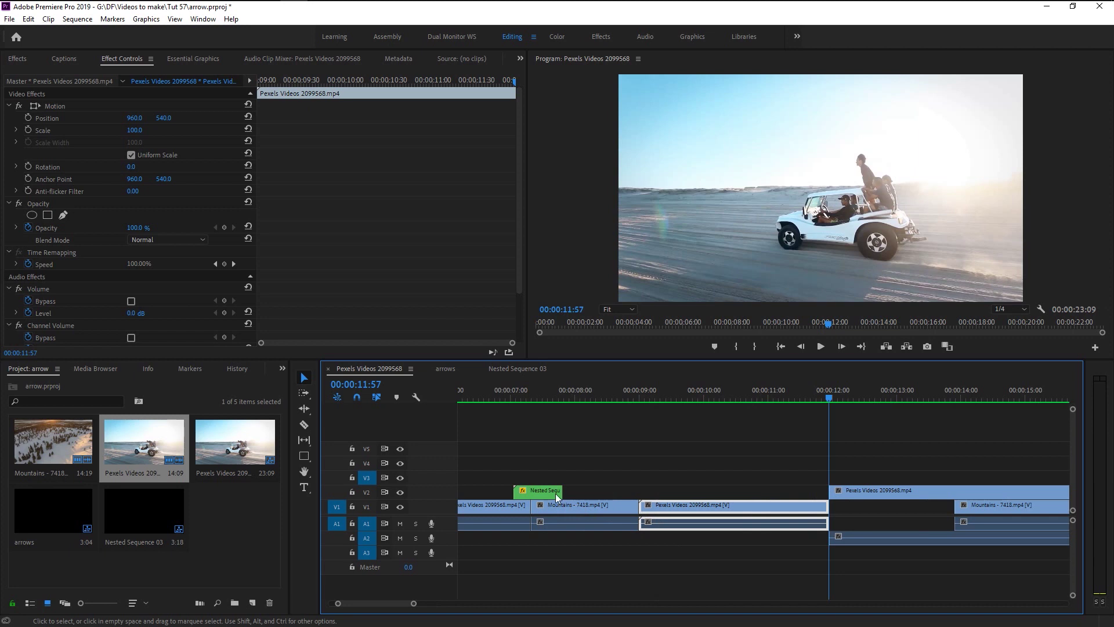
{"action": "left_click", "coordinate": [539, 496]}
- Copy the arrow nest onto the 00:00:09:00 cut and rotate it 90 degrees
{"action": "left_click_drag", "start_coordinate": [560, 492], "coordinate": [645, 492]}
{"action": "key", "text": "Up"}
{"action": "key", "text": "equal"}
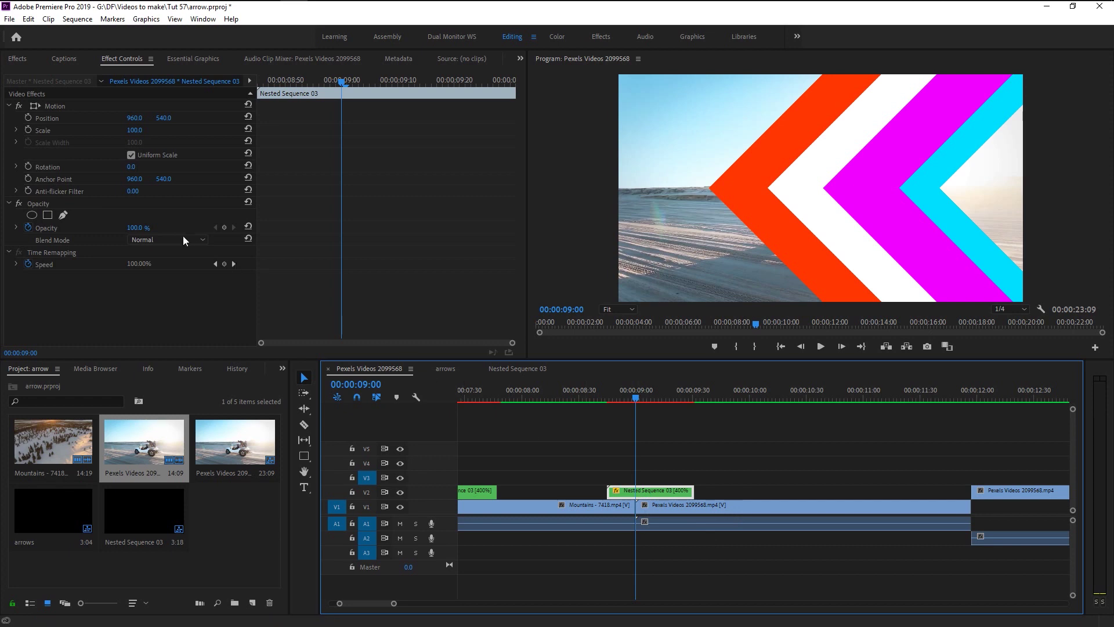
{"action": "left_click", "coordinate": [132, 168]}
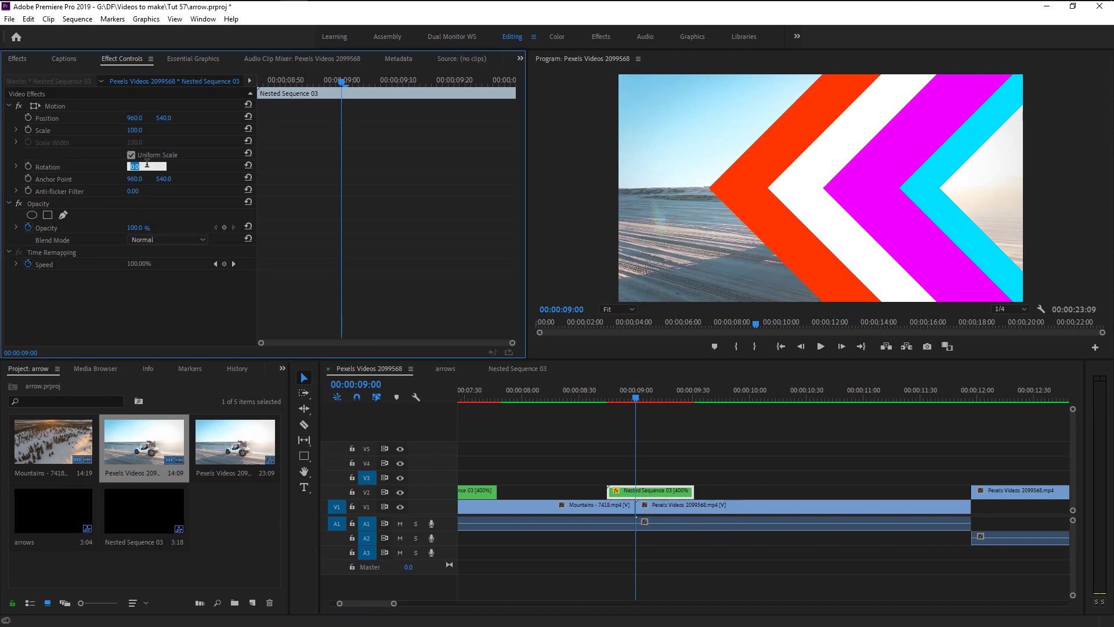
{"action": "key", "text": "Return"}
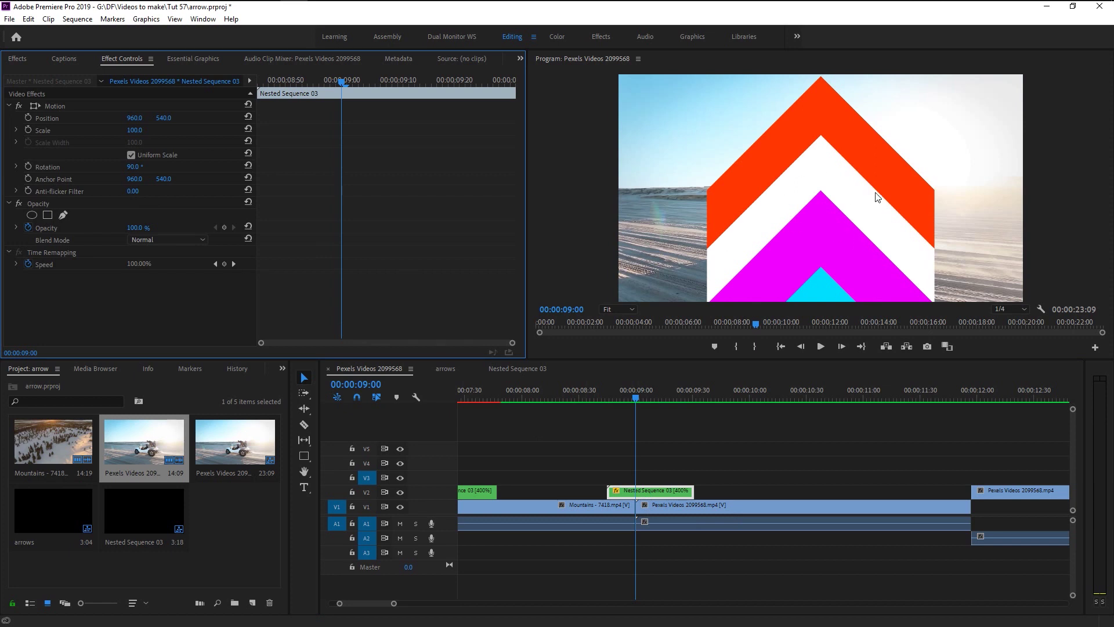
- Set the copied arrow nest's Scale to 200
{"action": "left_click", "coordinate": [139, 130]}
{"action": "type", "text": "200"}
{"action": "key", "text": "Return"}
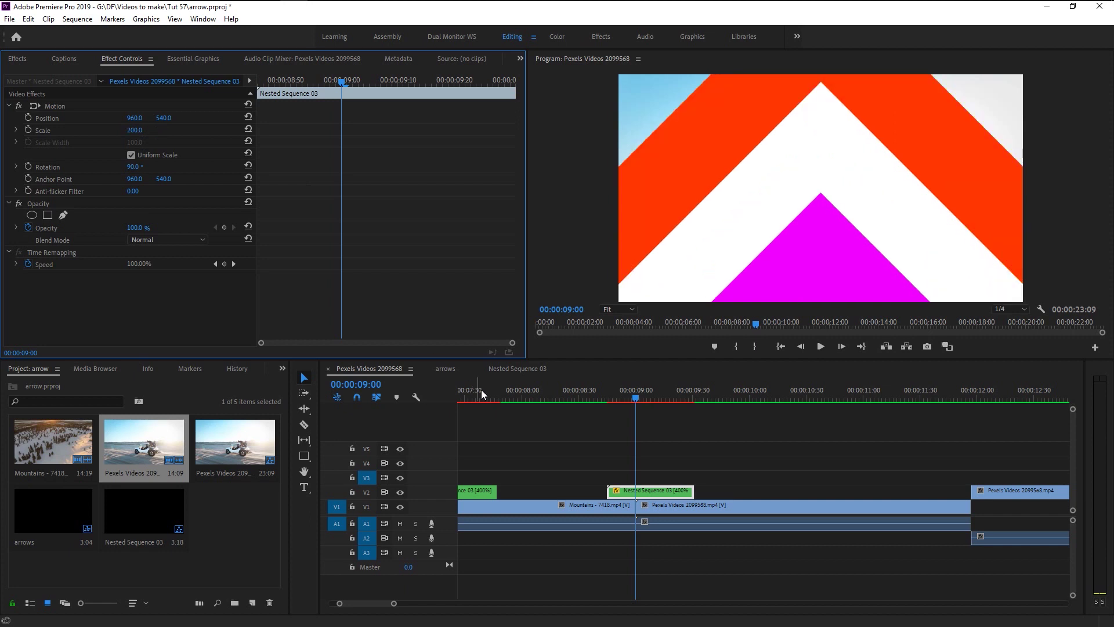
{"action": "key", "text": "minus"}
{"action": "key", "text": "minus"}
{"action": "key", "text": "minus"}
{"action": "key", "text": "minus"}
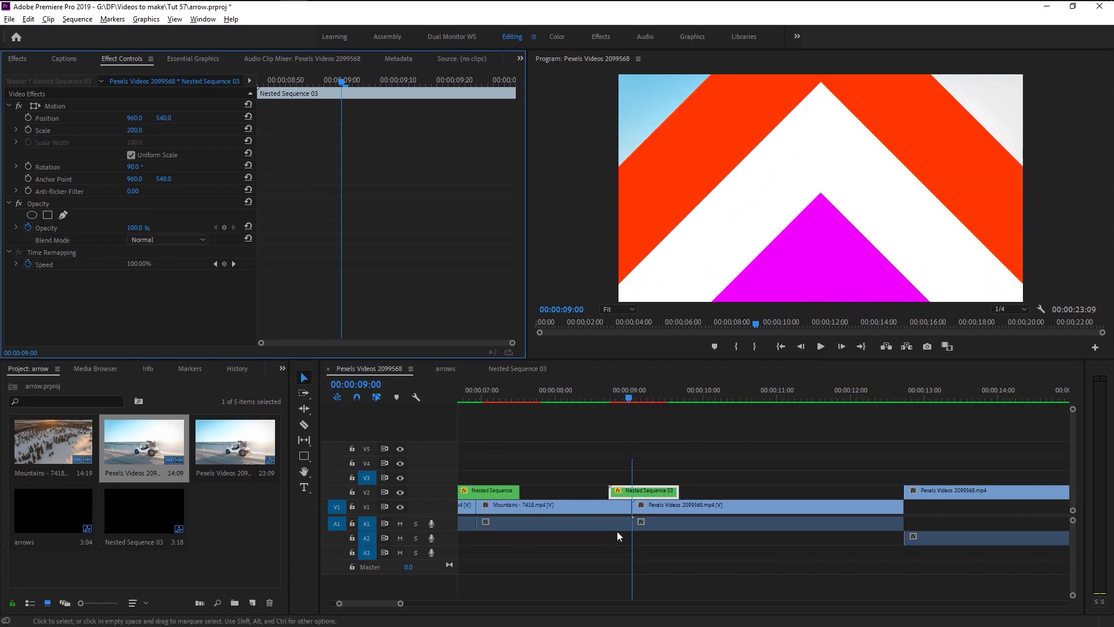
{"action": "left_click", "coordinate": [514, 391]}
{"action": "left_click", "coordinate": [575, 576]}
{"action": "key", "text": "minus"}
{"action": "left_click", "coordinate": [821, 347]}
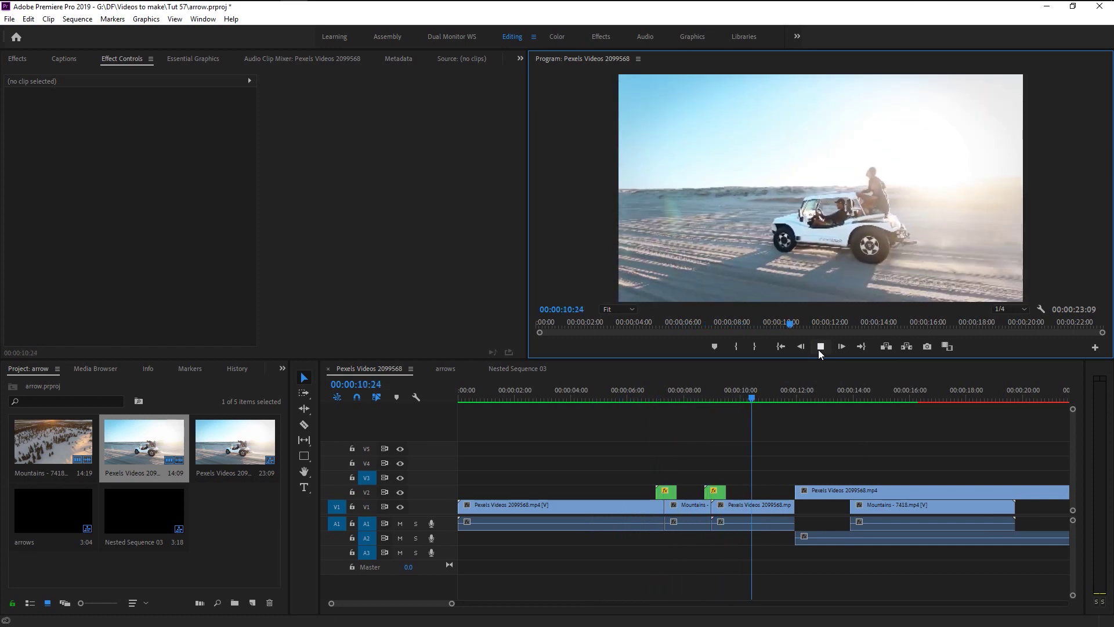
{"action": "left_click", "coordinate": [657, 396]}
{"action": "left_click", "coordinate": [820, 353]}
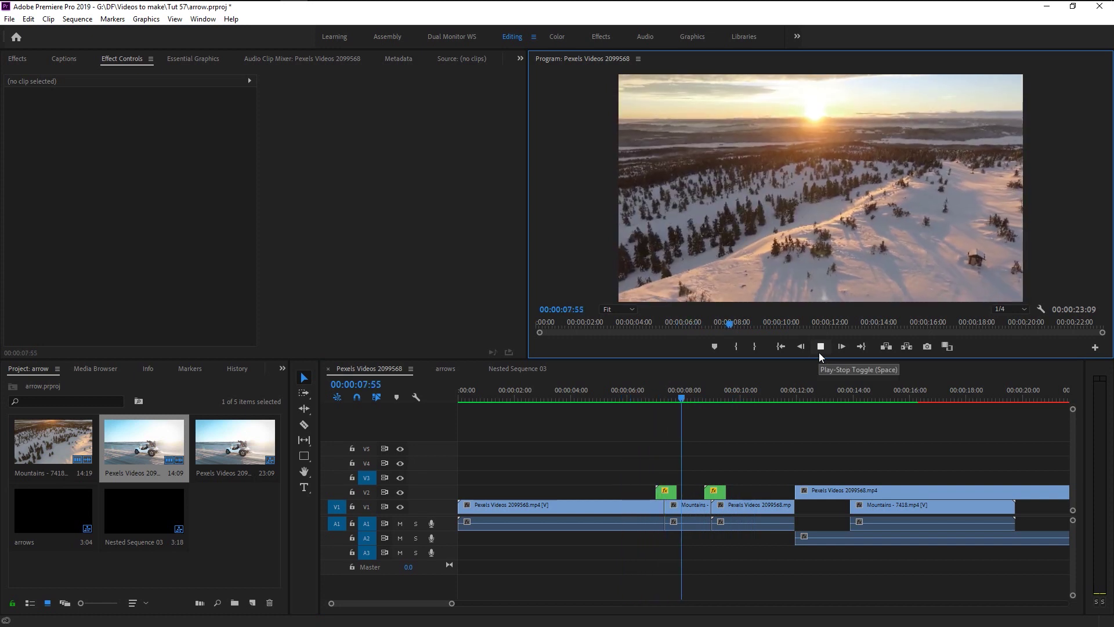
{"action": "left_click", "coordinate": [820, 348]}
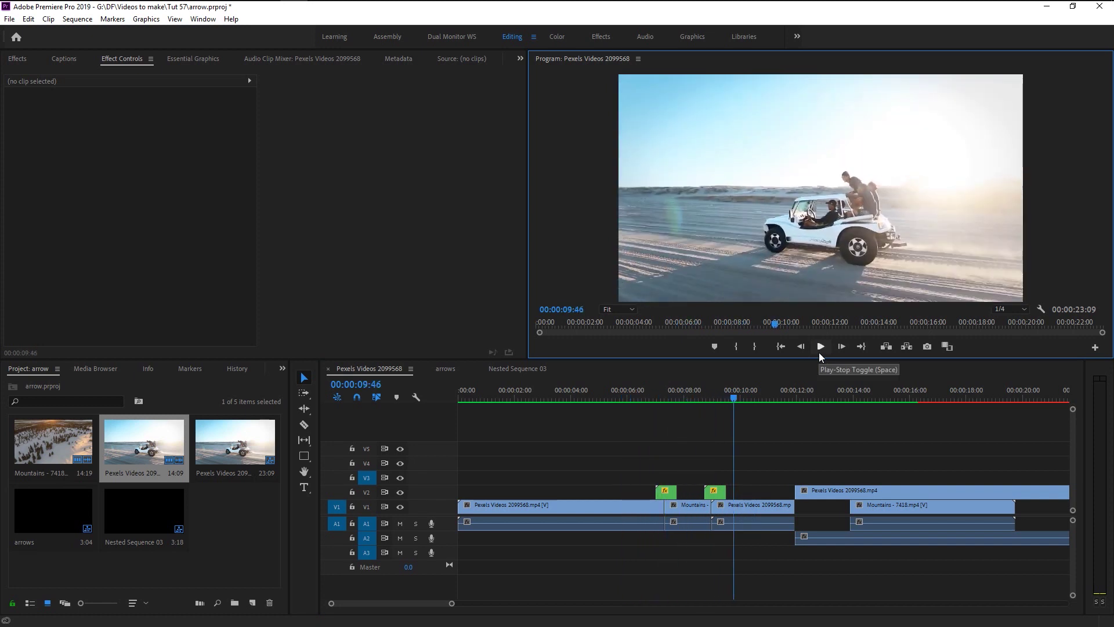
{"action": "scroll", "coordinate": [521, 500], "scroll_direction": "up", "scroll_amount": 5}
{"action": "left_click", "coordinate": [524, 494]}
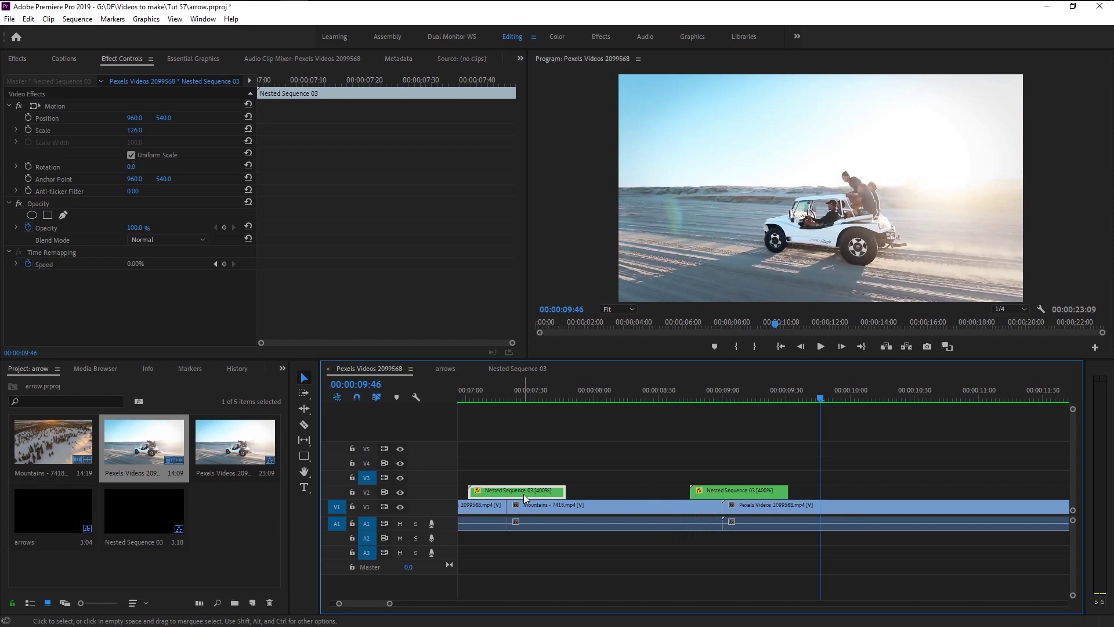
- Set the first Nested Sequence 03 clip's speed to 200%
{"action": "right_click", "coordinate": [523, 494]}
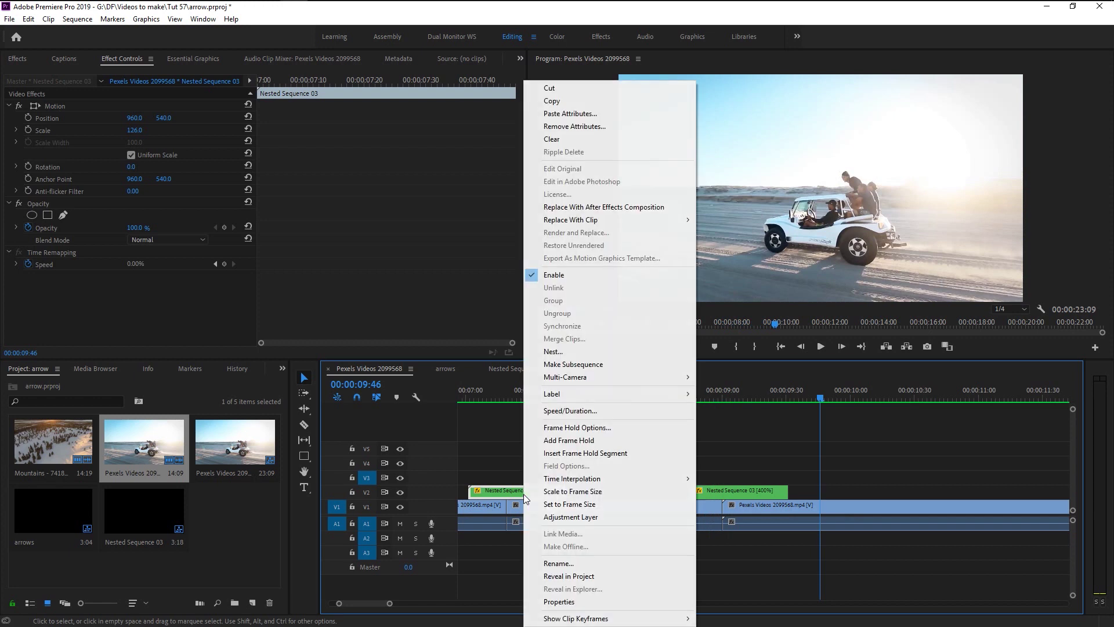
{"action": "left_click", "coordinate": [593, 409]}
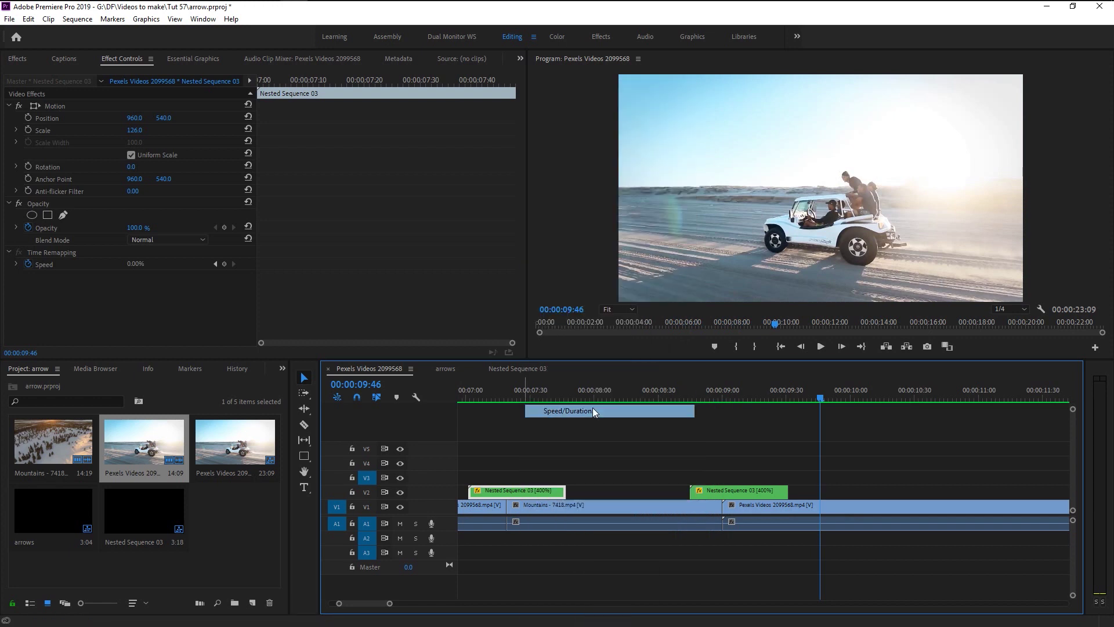
{"action": "type", "text": "200"}
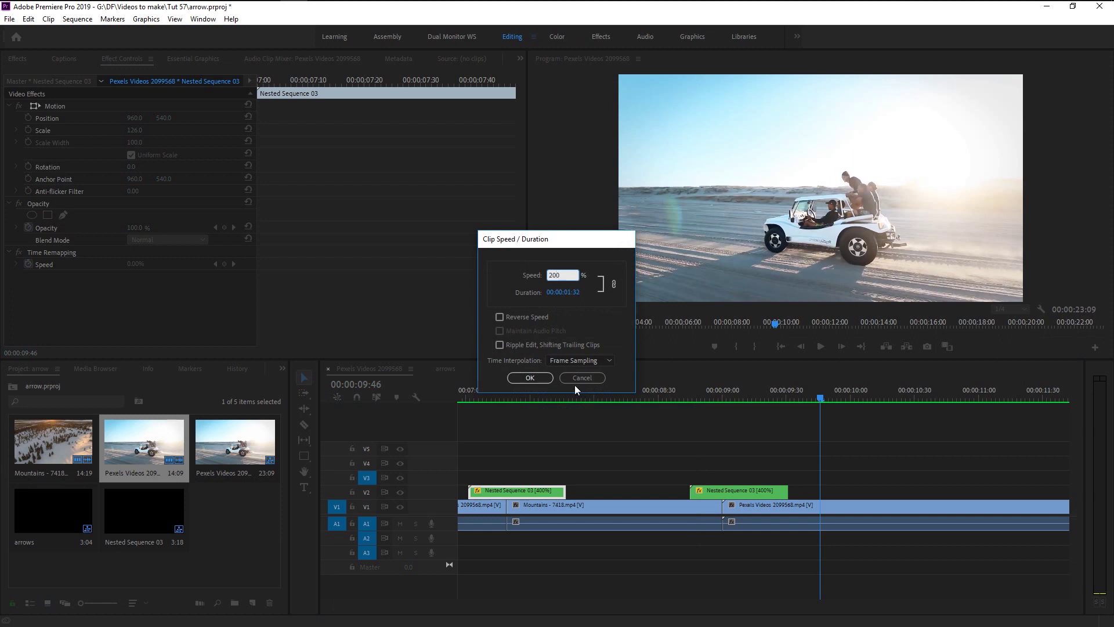
{"action": "key", "text": "Return"}
- Slide the first arrow clip earlier on V2, to about 00:00:07:19
{"action": "left_click_drag", "start_coordinate": [510, 398], "coordinate": [507, 399]}
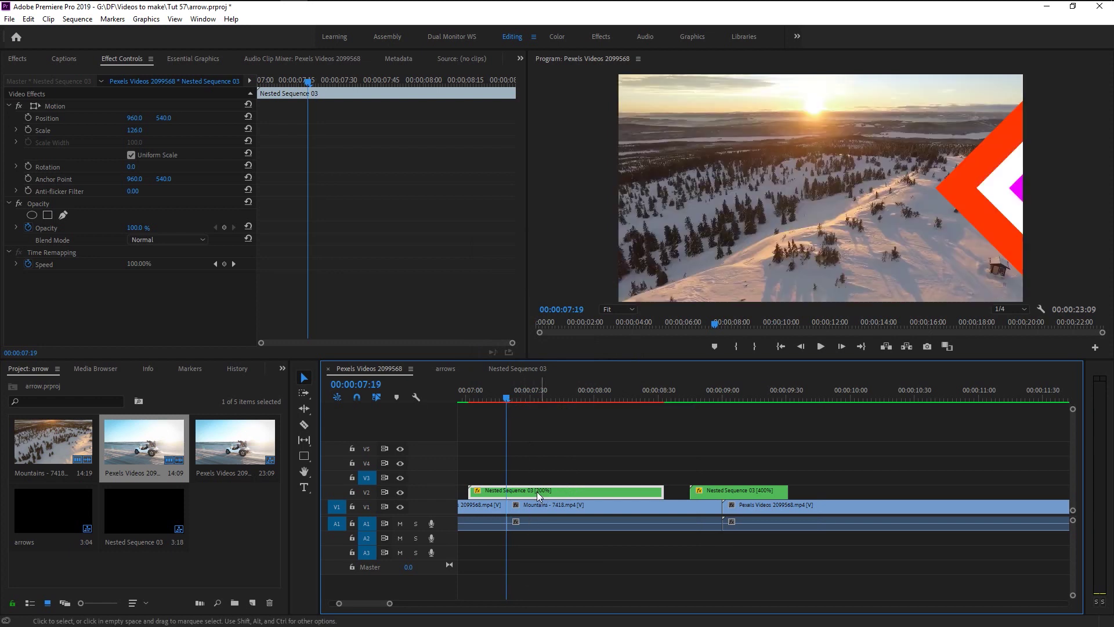
{"action": "left_click_drag", "start_coordinate": [527, 492], "coordinate": [517, 497]}
{"action": "left_click", "coordinate": [509, 398]}
- Set the second Nested Sequence 03 arrow clip at the 9-second cut to 200% speed
{"action": "left_click", "coordinate": [509, 399]}
{"action": "scroll", "coordinate": [538, 513], "scroll_direction": "down", "scroll_amount": 6}
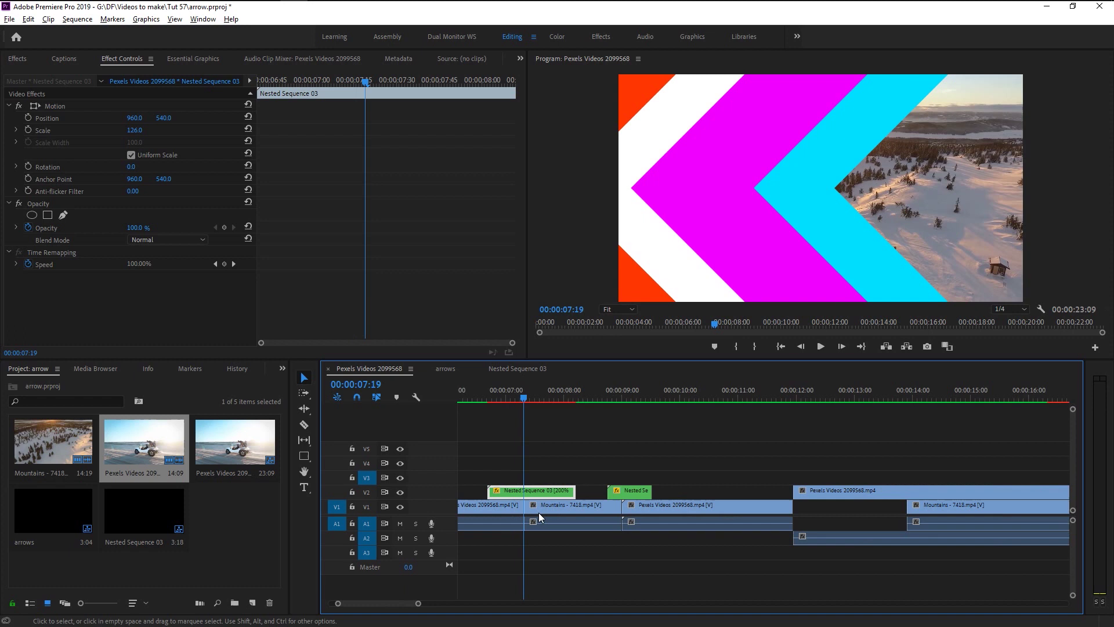
{"action": "scroll", "coordinate": [583, 520], "scroll_direction": "up", "scroll_amount": 2}
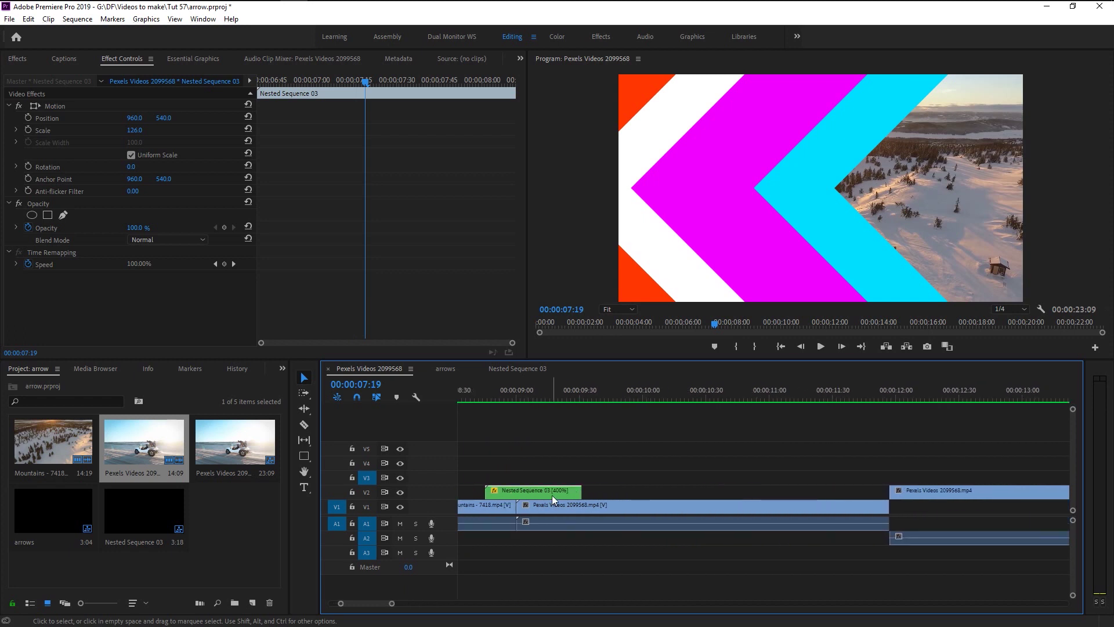
{"action": "left_click", "coordinate": [552, 495]}
{"action": "right_click", "coordinate": [553, 498]}
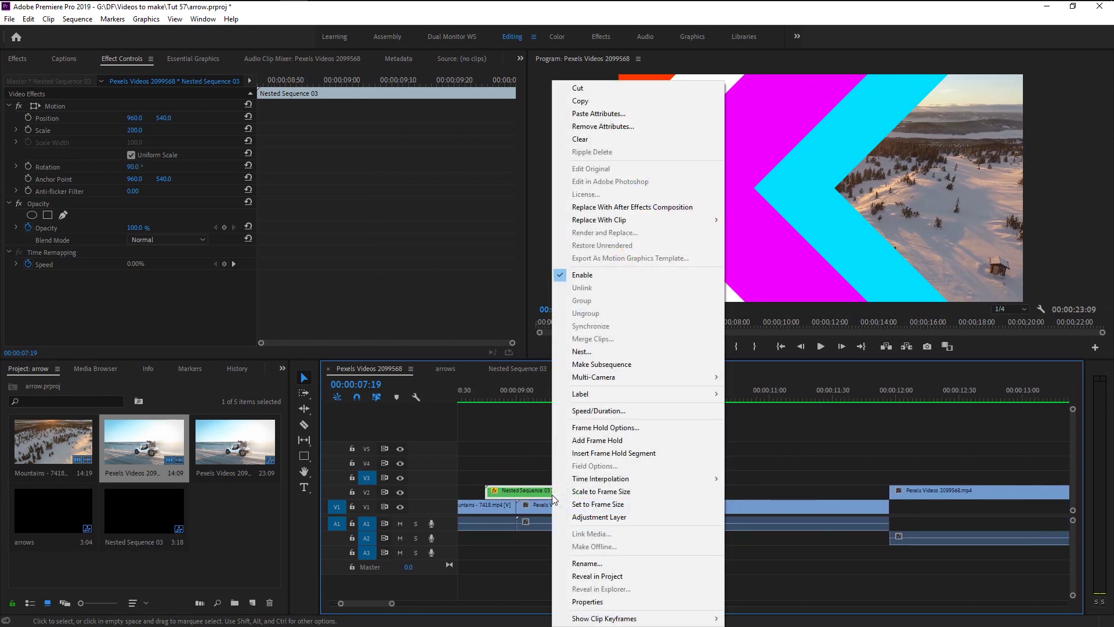
{"action": "left_click", "coordinate": [619, 411]}
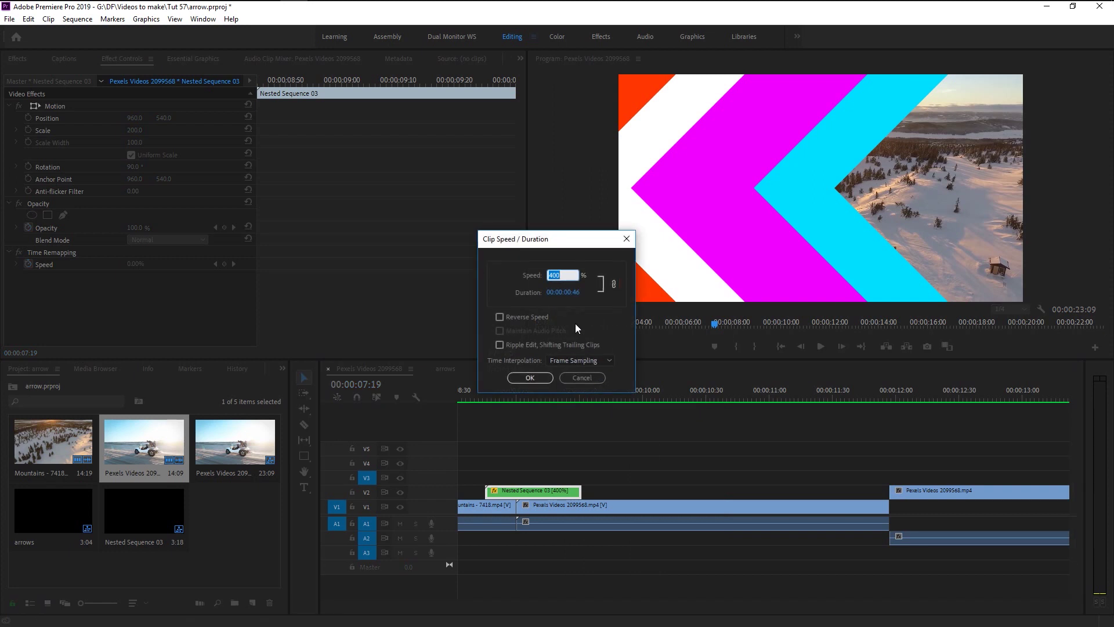
{"action": "type", "text": "200"}
{"action": "key", "text": "Return"}
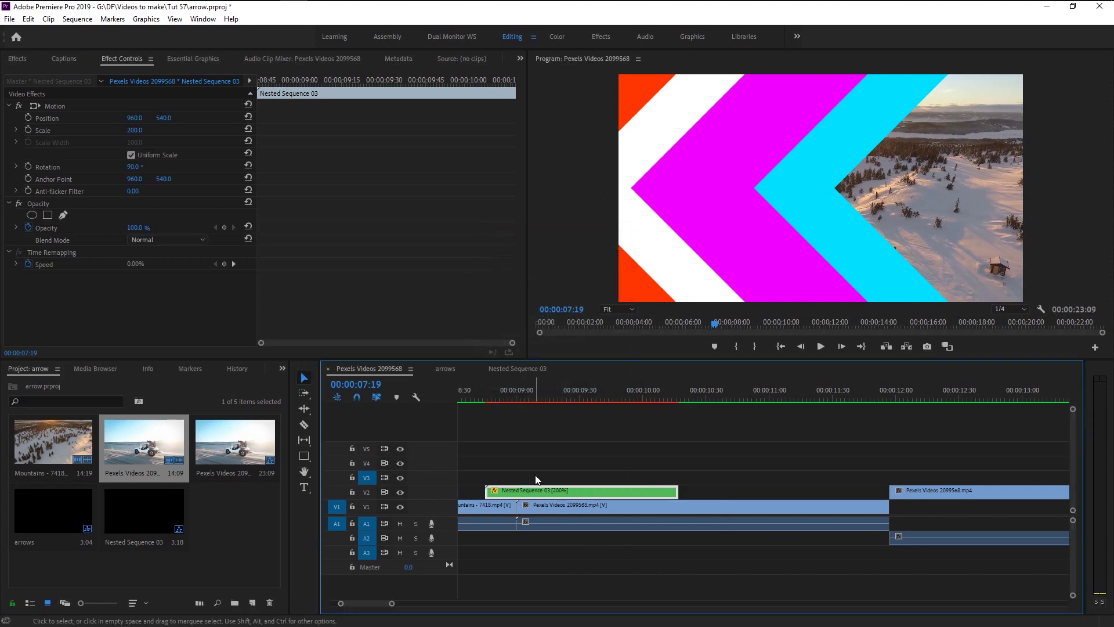
- Slide the second arrow clip left so it straddles the 09:00 cut
{"action": "left_click", "coordinate": [525, 396]}
{"action": "left_click_drag", "start_coordinate": [524, 396], "coordinate": [517, 397]}
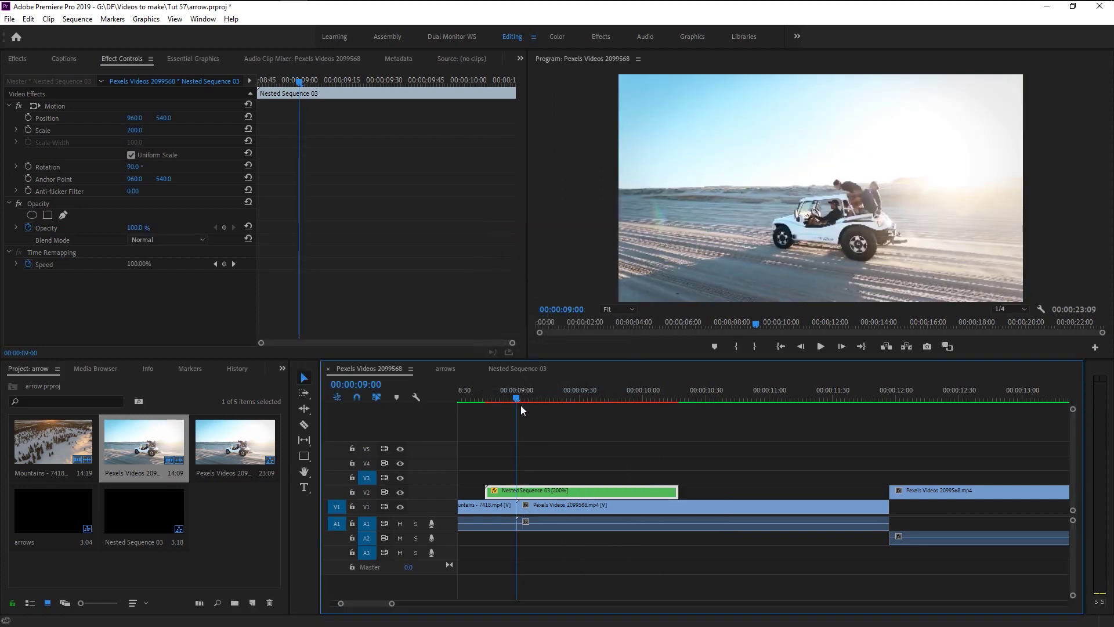
{"action": "mouse_move", "coordinate": [553, 492]}
{"action": "left_mouse_down"}
{"action": "mouse_move", "coordinate": [528, 503]}
{"action": "mouse_move", "coordinate": [546, 497]}
{"action": "left_mouse_up"}
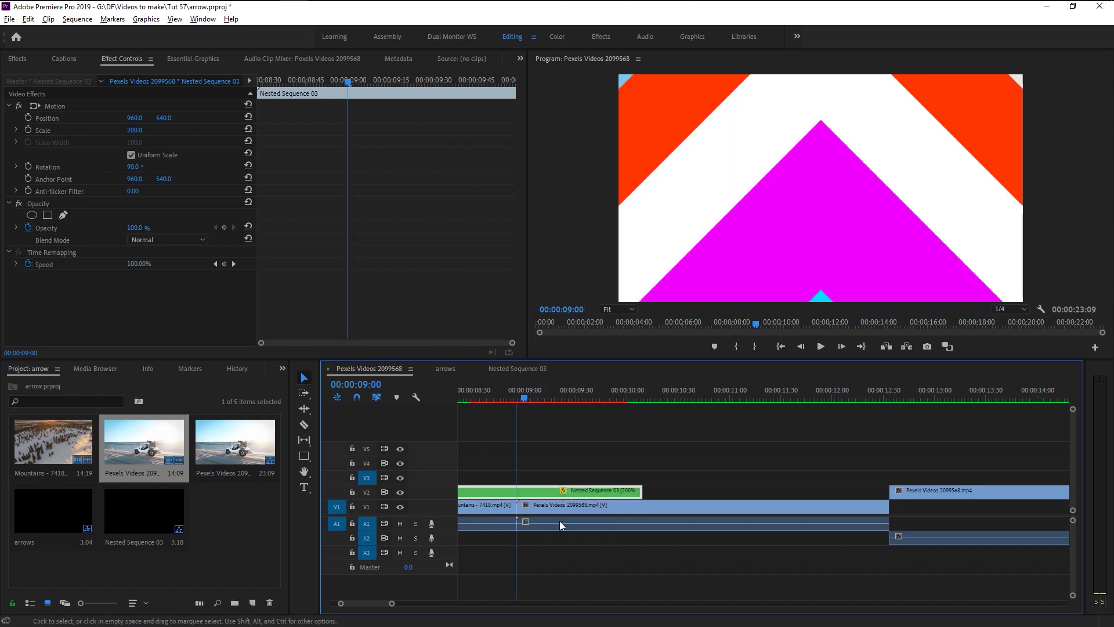
{"action": "key", "text": "minus"}
{"action": "key", "text": "minus"}
{"action": "key", "text": "minus"}
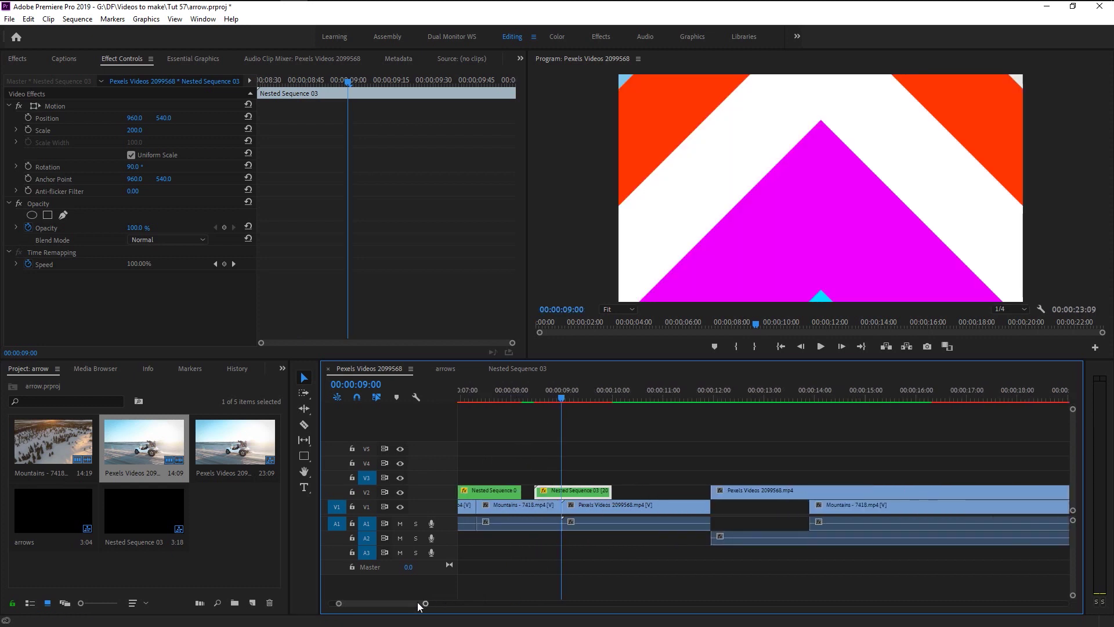
{"action": "key", "text": "minus"}
{"action": "key", "text": "minus"}
{"action": "key", "text": "minus"}
{"action": "key", "text": "minus"}
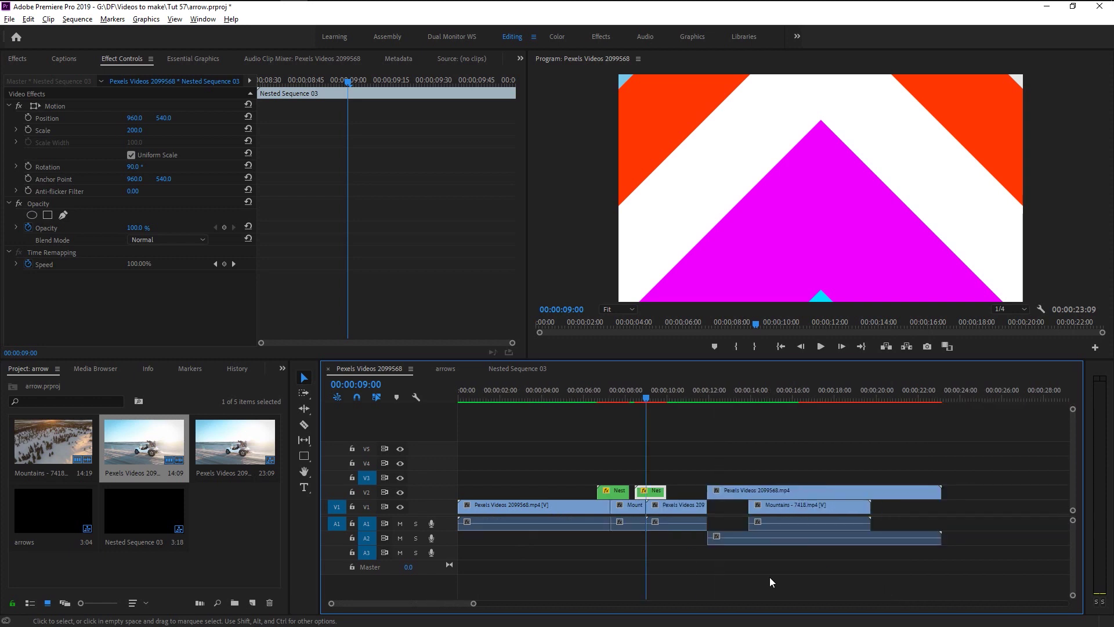
{"action": "left_click", "coordinate": [572, 395]}
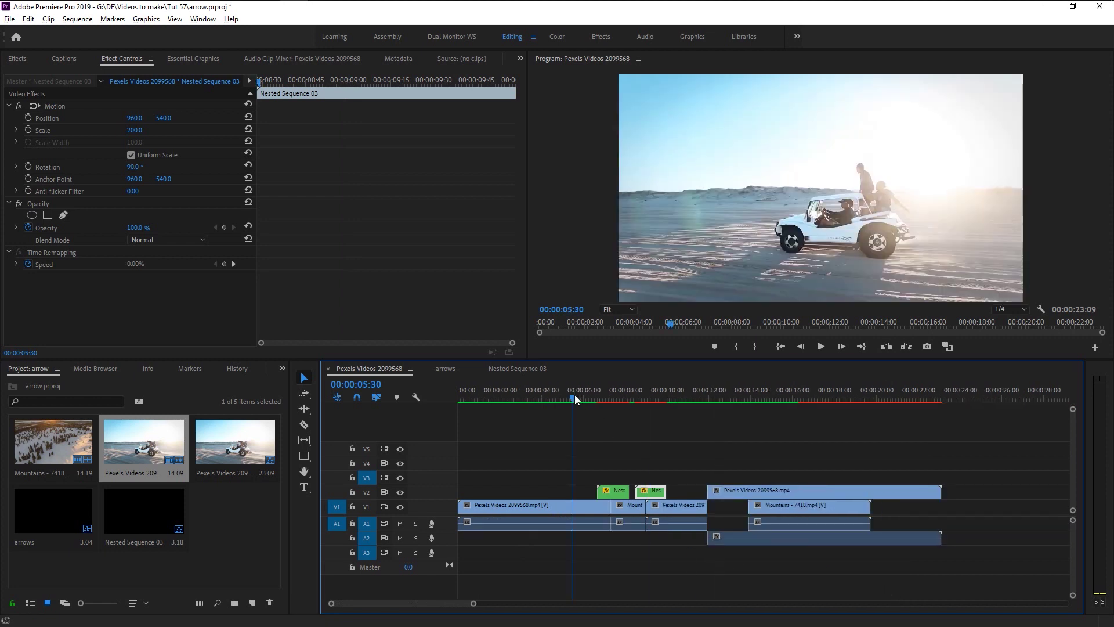
{"action": "left_click", "coordinate": [824, 352]}
{"action": "left_click", "coordinate": [820, 347]}
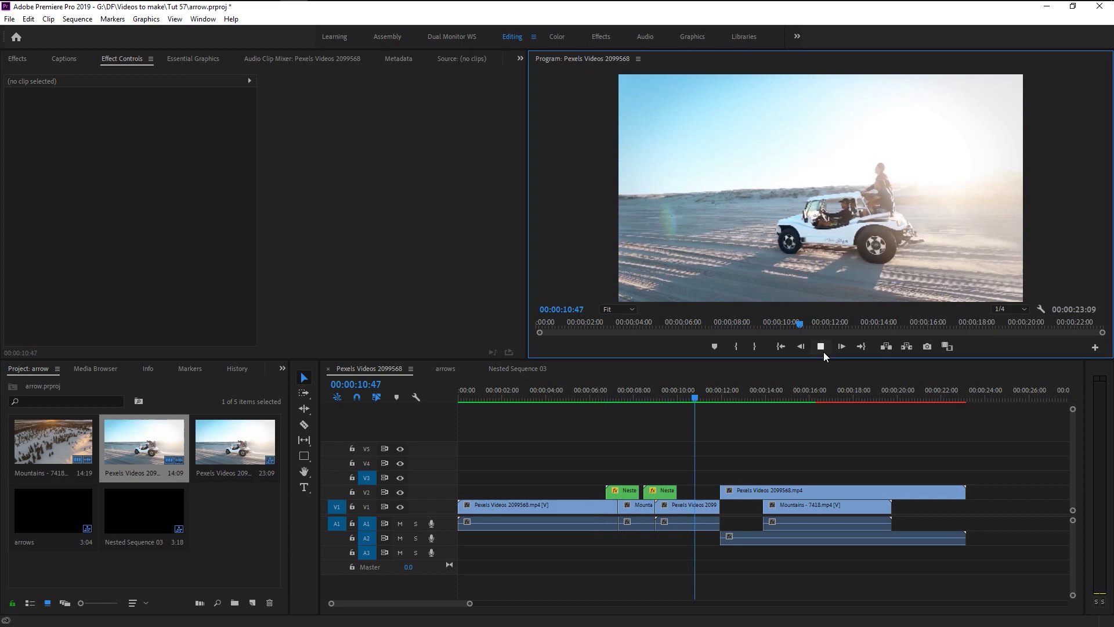
{"action": "left_click_drag", "start_coordinate": [694, 400], "coordinate": [592, 398]}
{"action": "left_click", "coordinate": [817, 349]}
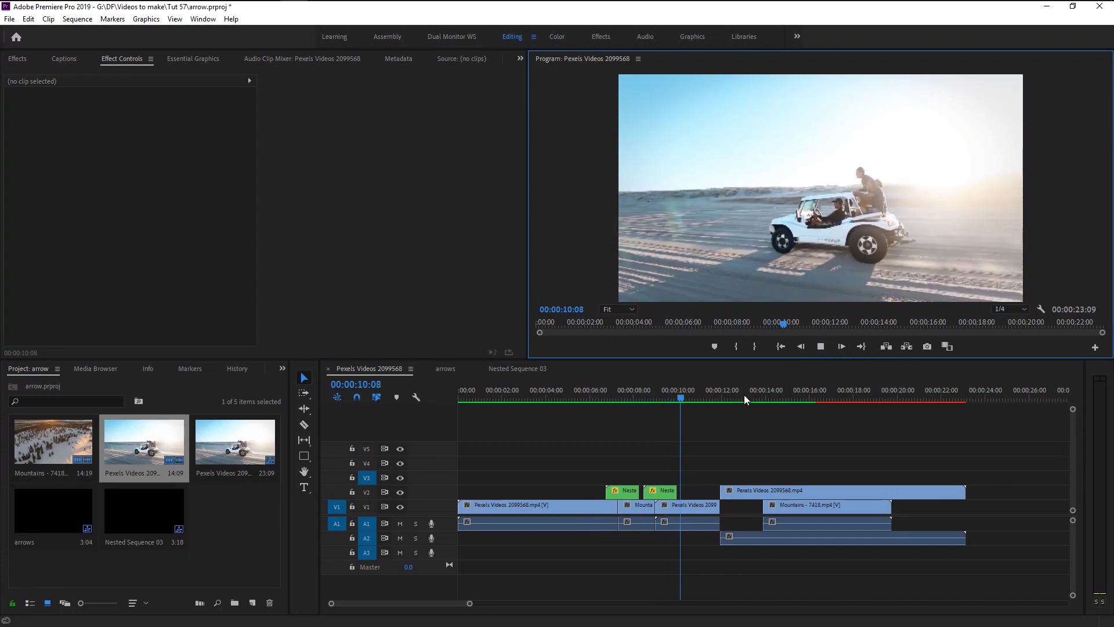
{"action": "key", "text": "space"}
{"action": "left_click_drag", "start_coordinate": [679, 396], "coordinate": [649, 396]}
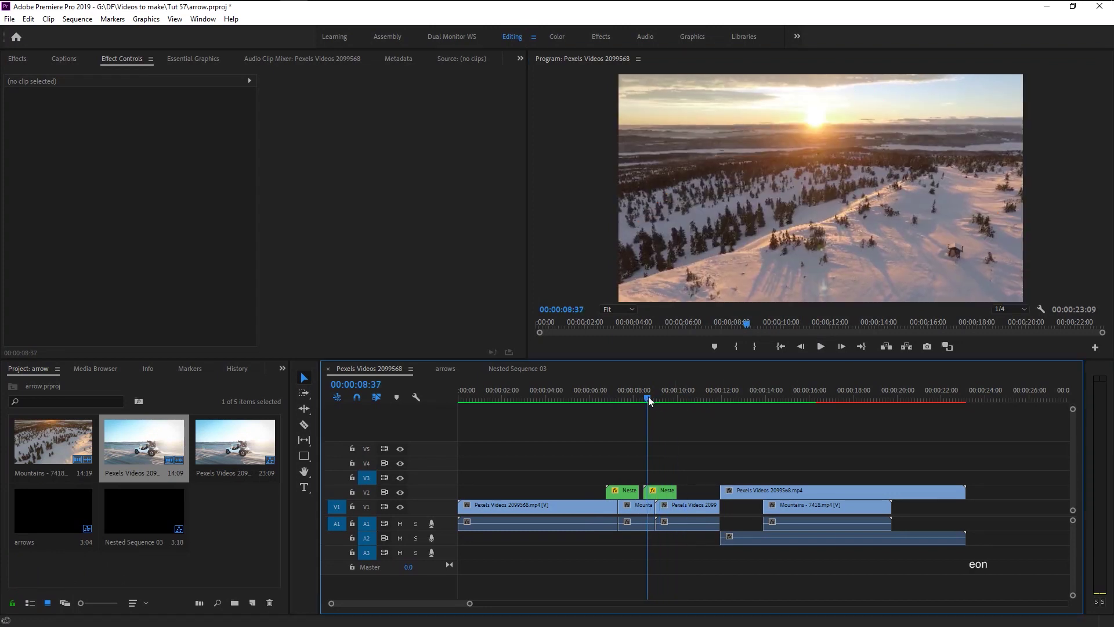
{"action": "key", "text": "space"}
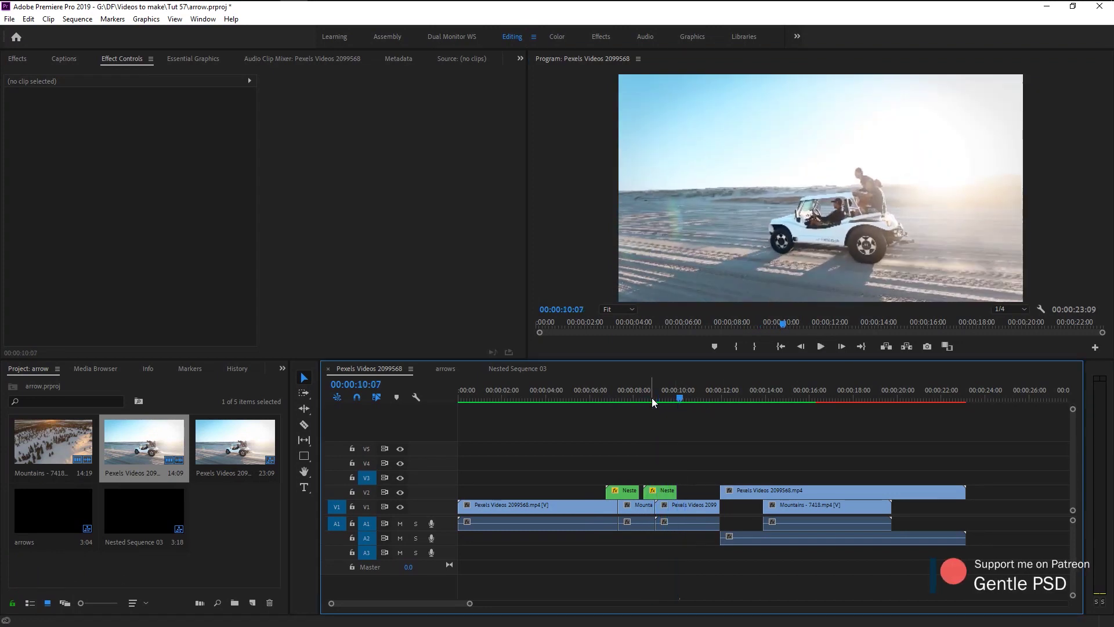
{"action": "key", "text": "space"}
{"action": "left_click", "coordinate": [657, 494]}
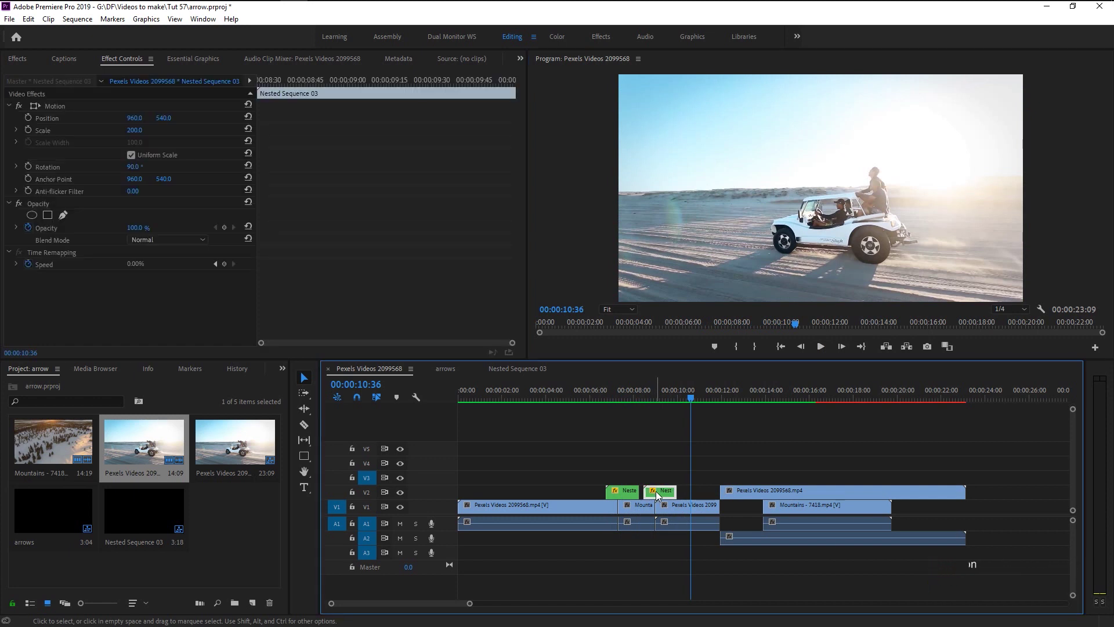